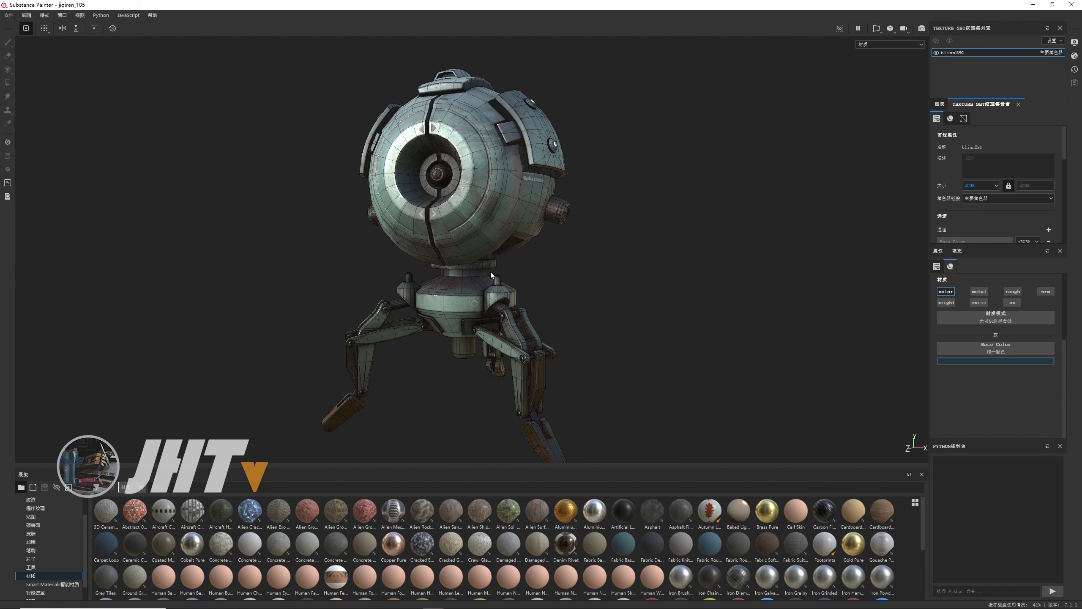
Orbit the robot so its eye socket faces the camera and show the Layers stack
alt+drag(483, 264, 453, 267)
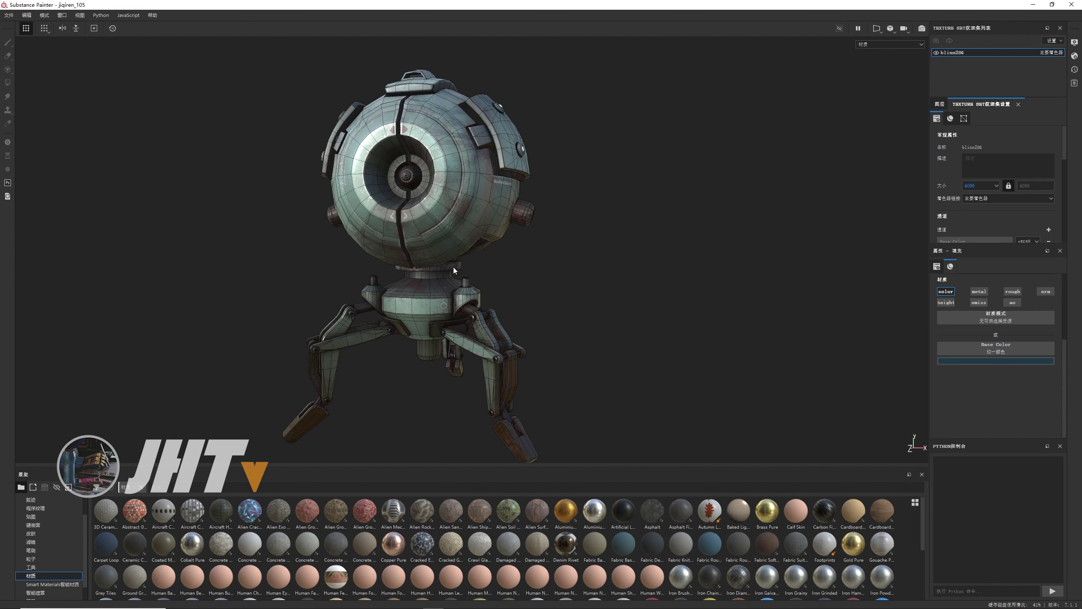
alt+right_drag(454, 267, 496, 269)
alt+drag(496, 269, 461, 272)
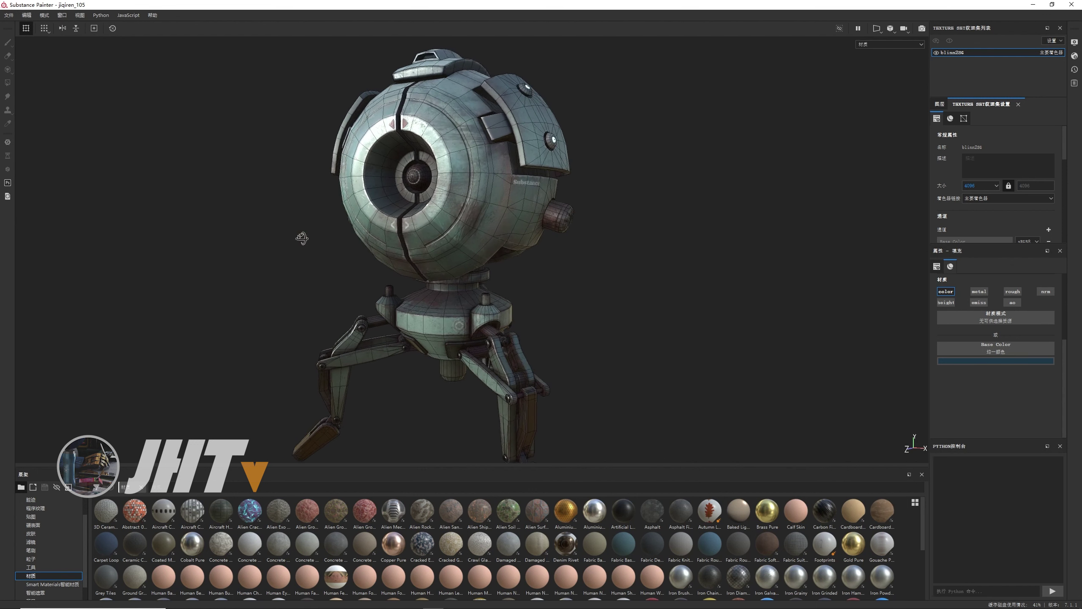
mouse_move(357, 205)
alt+mouse_down()
mouse_move(361, 232)
mouse_move(324, 252)
mouse_move(455, 244)
mouse_move(517, 267)
mouse_move(438, 264)
alt+mouse_up()
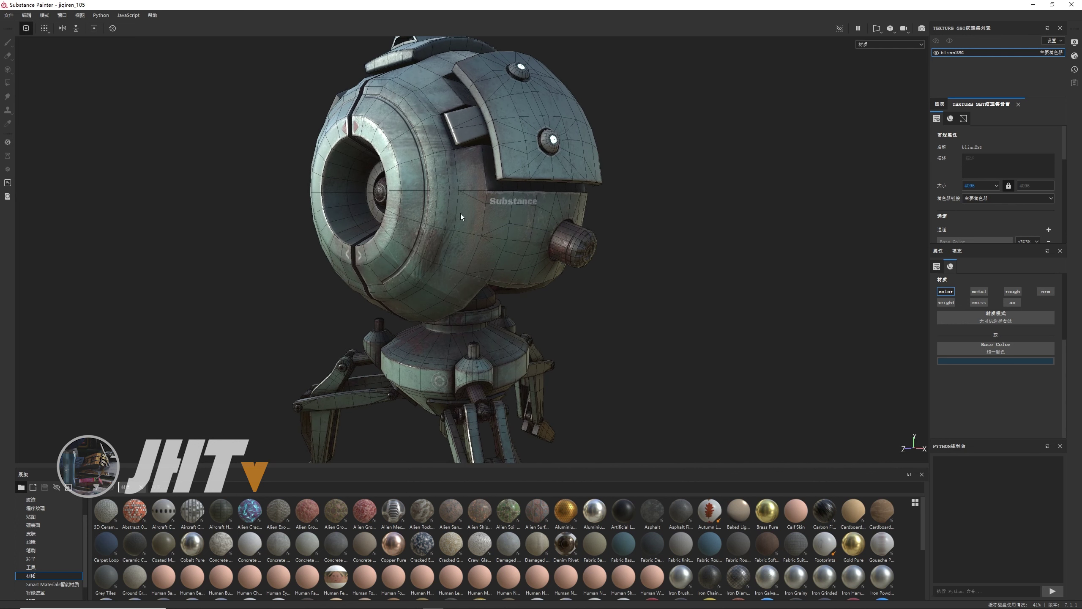
alt+drag(460, 213, 431, 242)
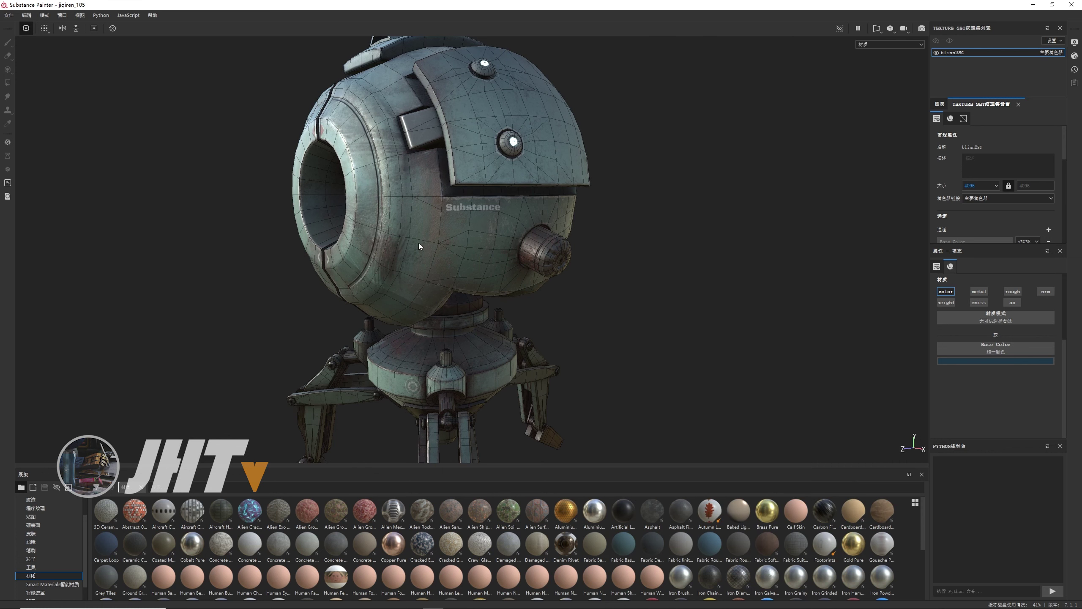
alt+drag(420, 244, 409, 269)
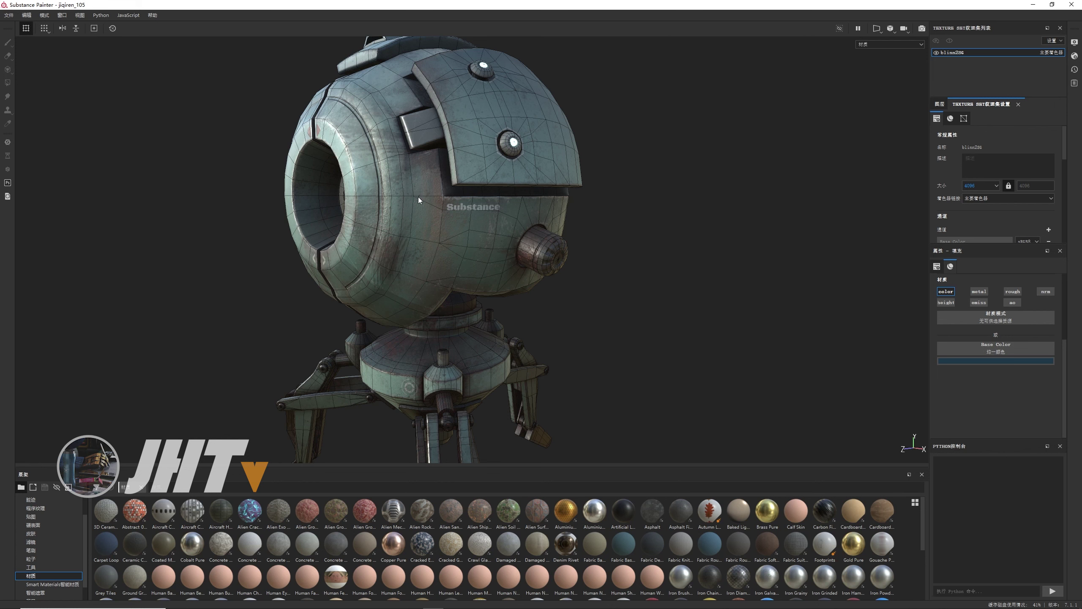
alt+drag(409, 229, 392, 235)
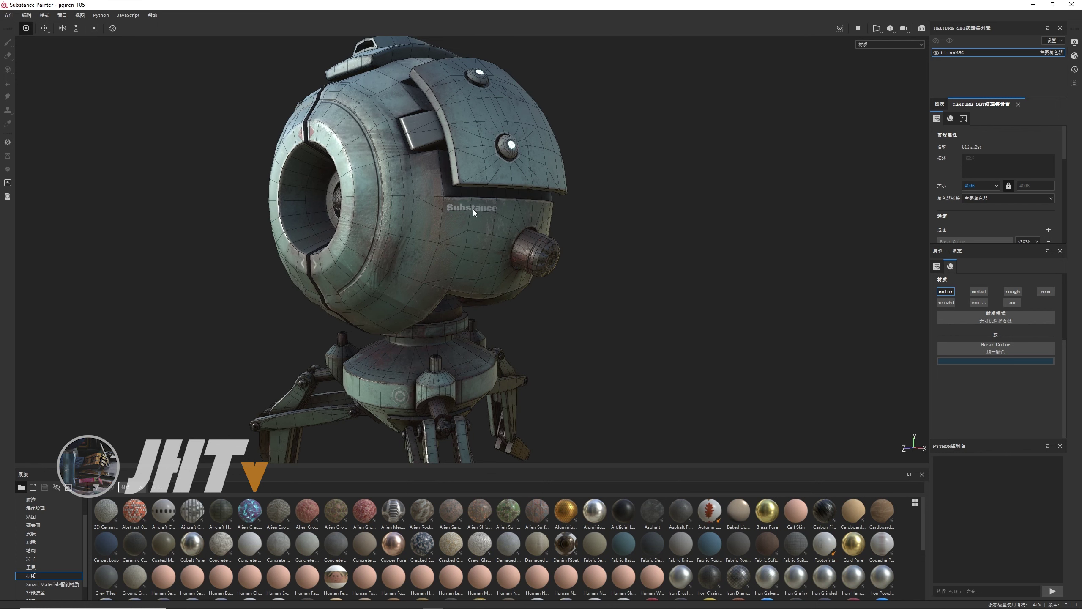
alt+drag(486, 228, 281, 246)
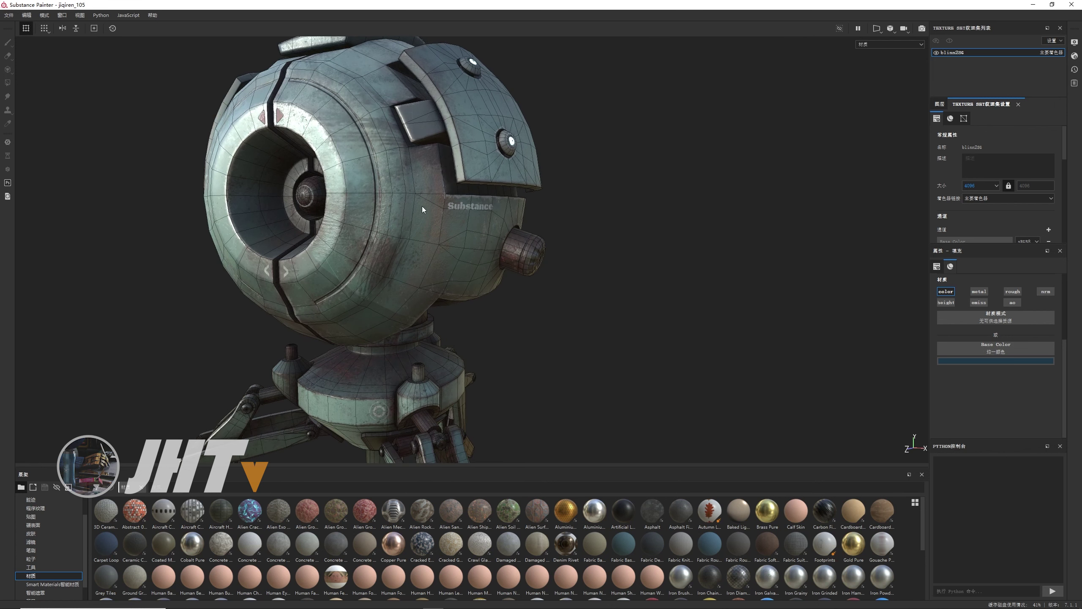
click(939, 105)
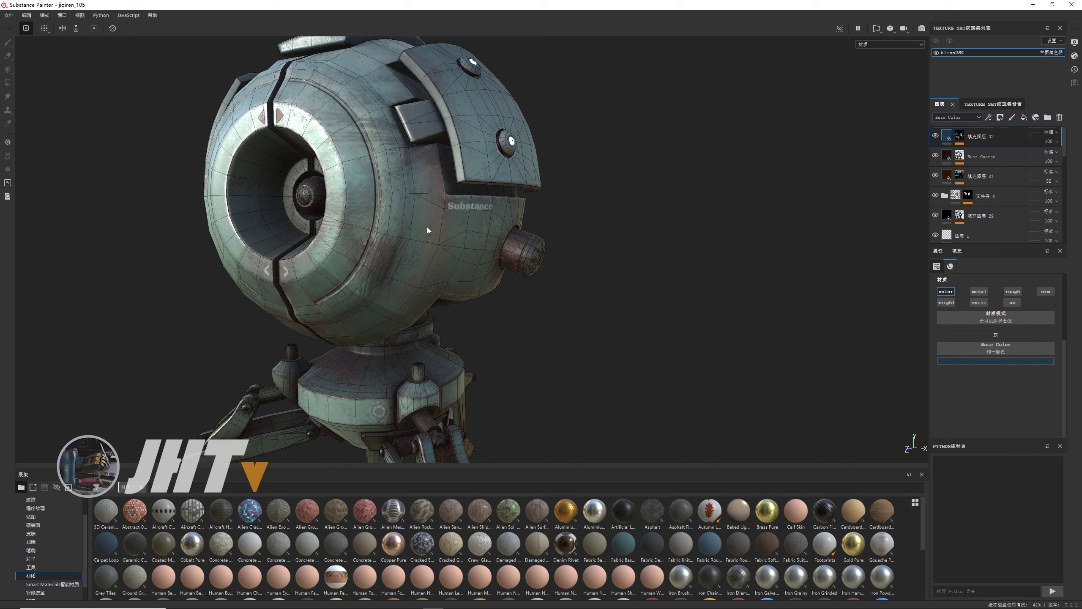
Uncheck Show Wireframe in Display Settings to hide the robot's wireframe overlay
mouse_move(513, 222)
alt+mouse_down()
mouse_move(381, 230)
mouse_move(395, 247)
mouse_move(402, 229)
mouse_move(284, 174)
alt+mouse_up()
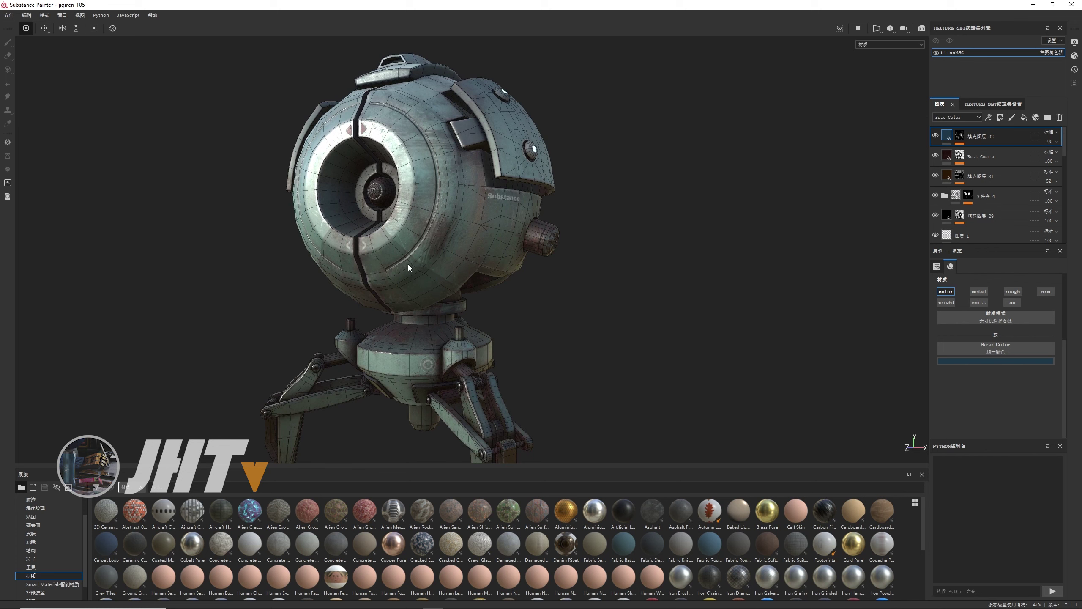
mouse_move(435, 248)
alt+mouse_down()
mouse_move(573, 296)
mouse_move(484, 287)
mouse_move(646, 296)
mouse_move(438, 301)
mouse_move(339, 213)
alt+mouse_up()
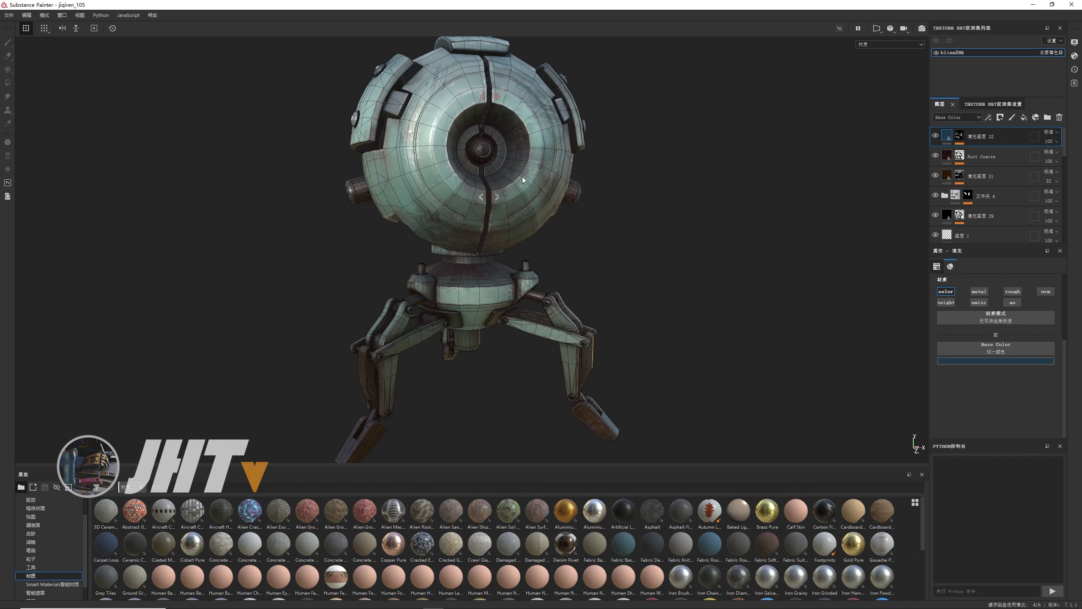
mouse_move(581, 153)
alt+mouse_down()
mouse_move(335, 189)
mouse_move(463, 264)
alt+mouse_up()
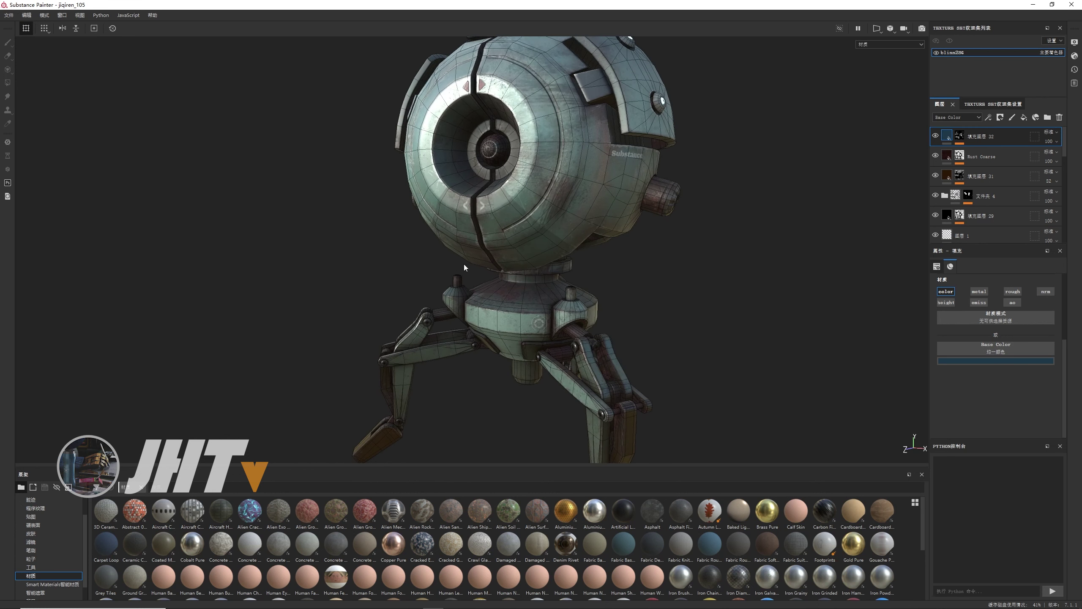
alt+drag(510, 294, 699, 264)
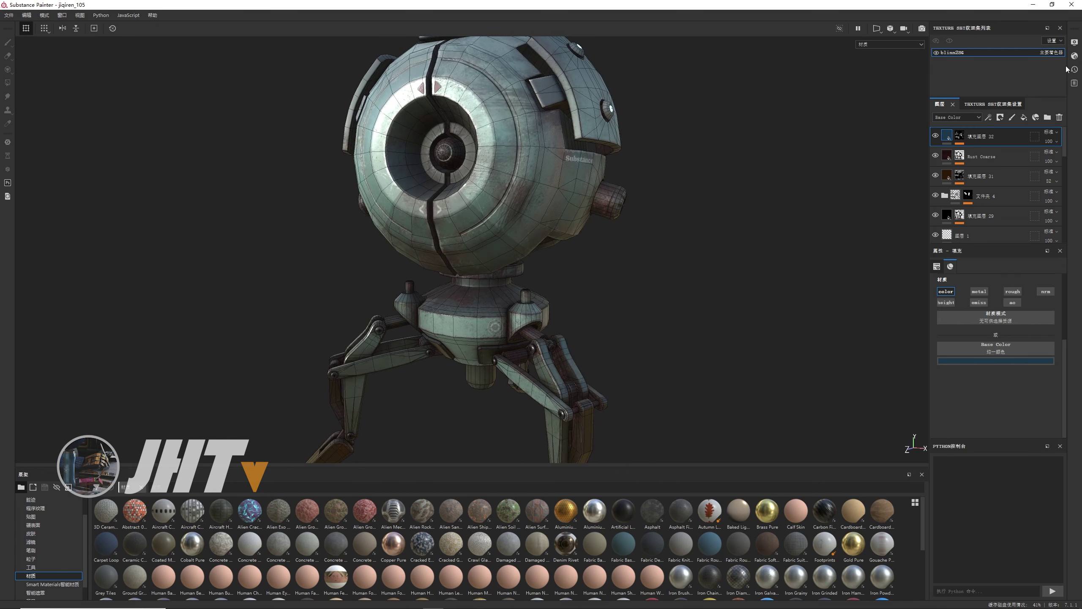
click(1075, 43)
click(808, 236)
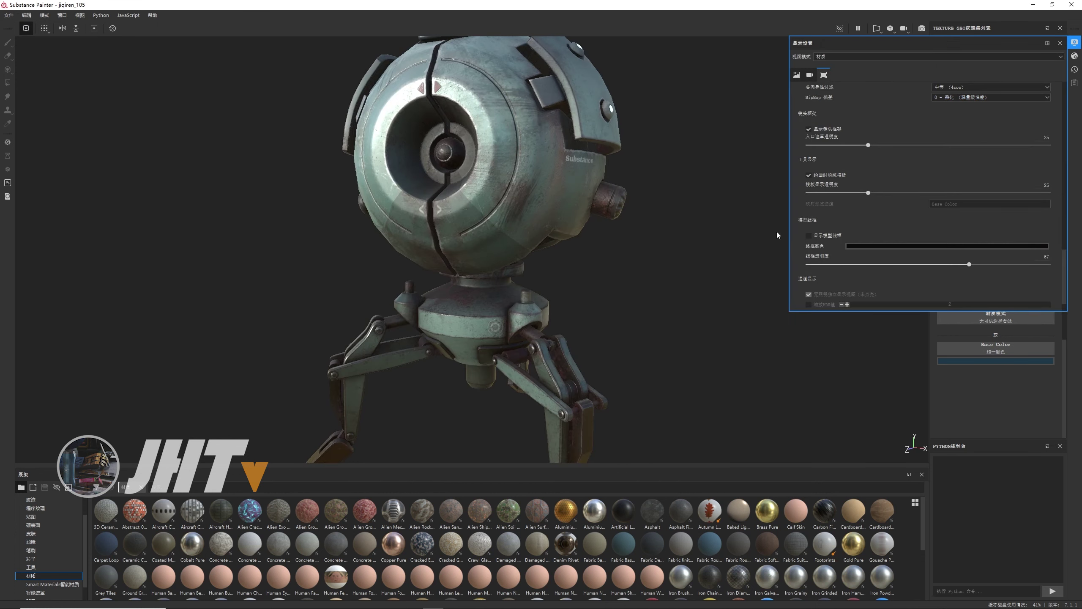
click(1060, 43)
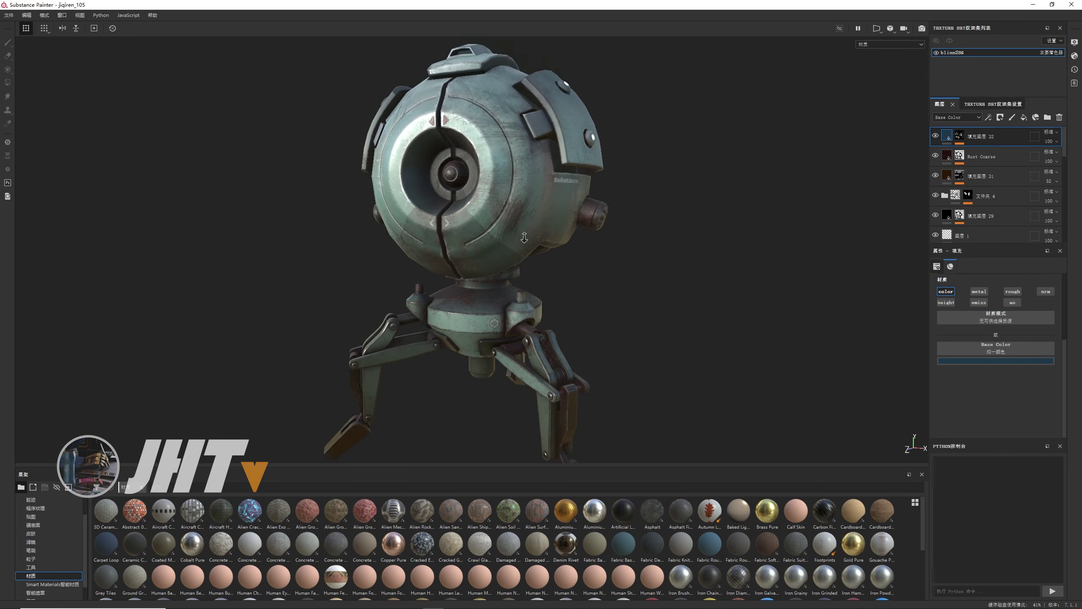
mouse_move(507, 264)
alt+mouse_down()
mouse_move(518, 292)
mouse_move(623, 291)
mouse_move(595, 280)
alt+mouse_up()
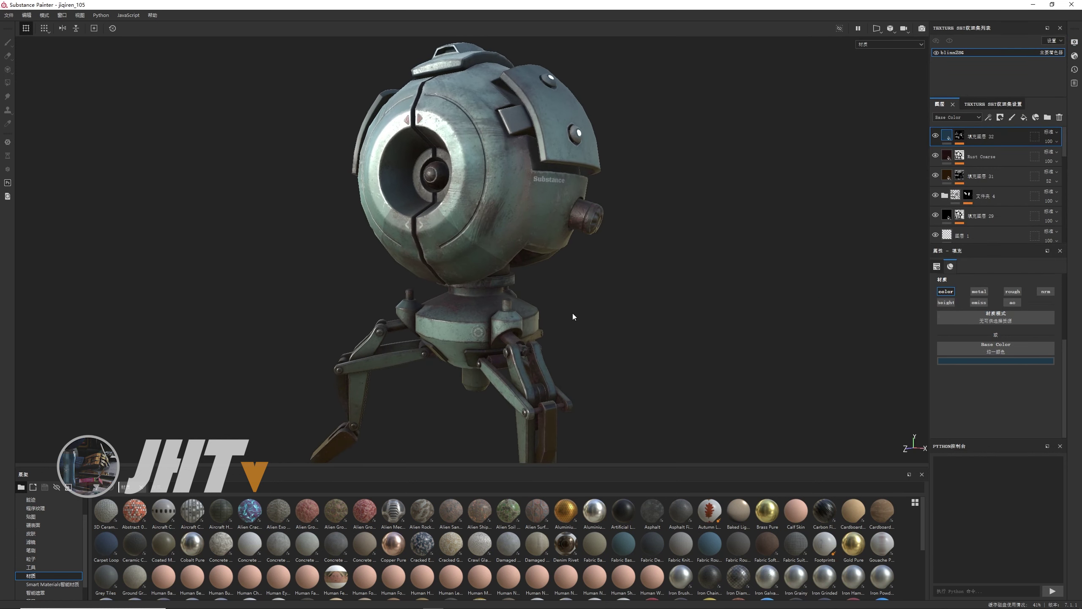
key(super)
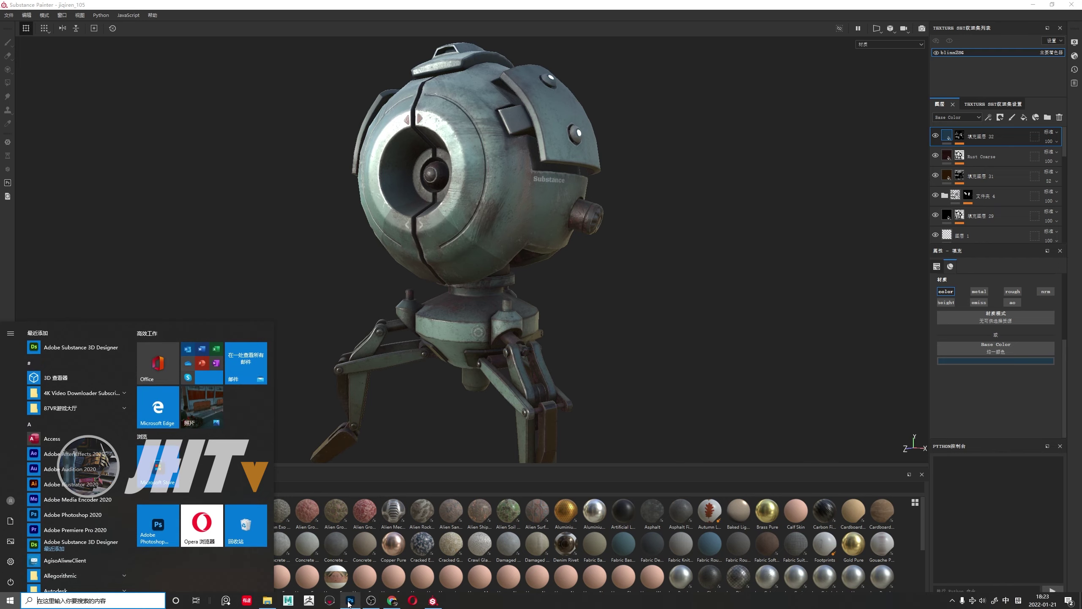
Close Untitled-1 without saving, open star_wars_logo_PNG5.png from recent files, and return to Substance Painter
click(360, 601)
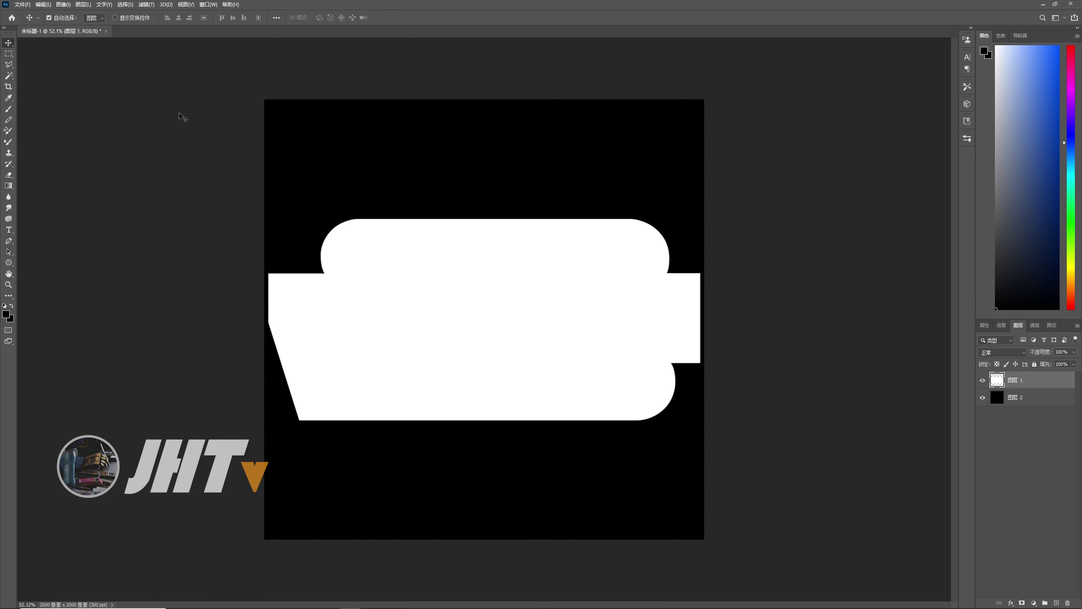
click(106, 31)
click(531, 223)
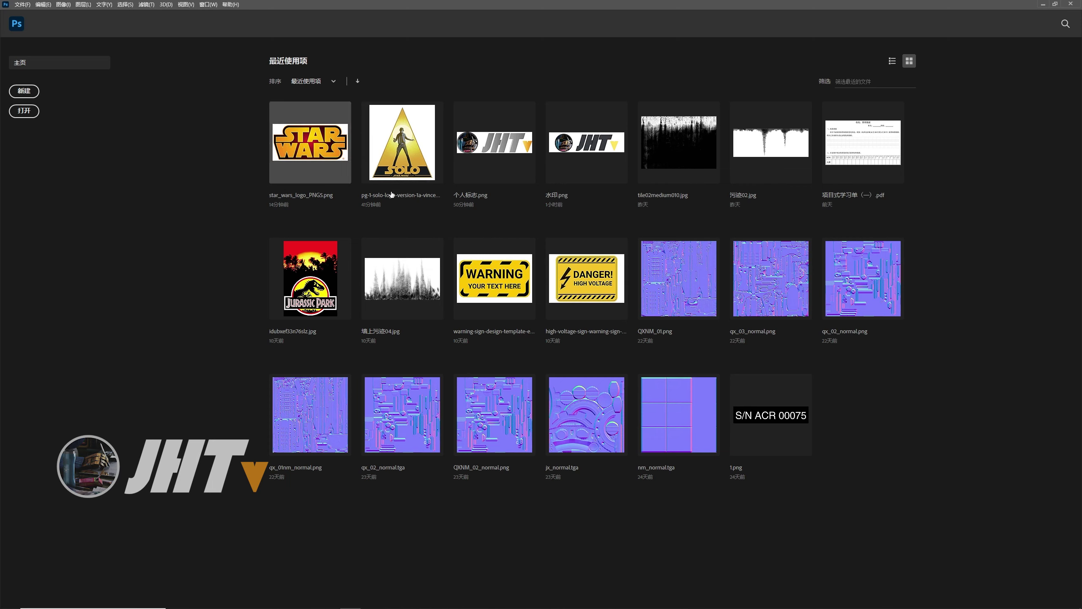
click(313, 157)
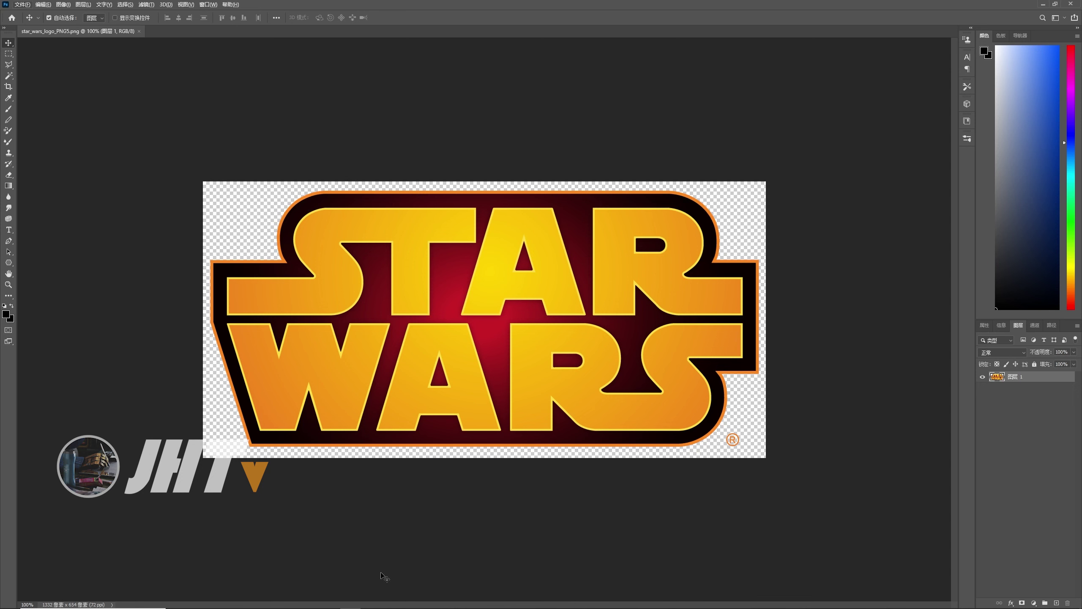
key(super)
click(412, 602)
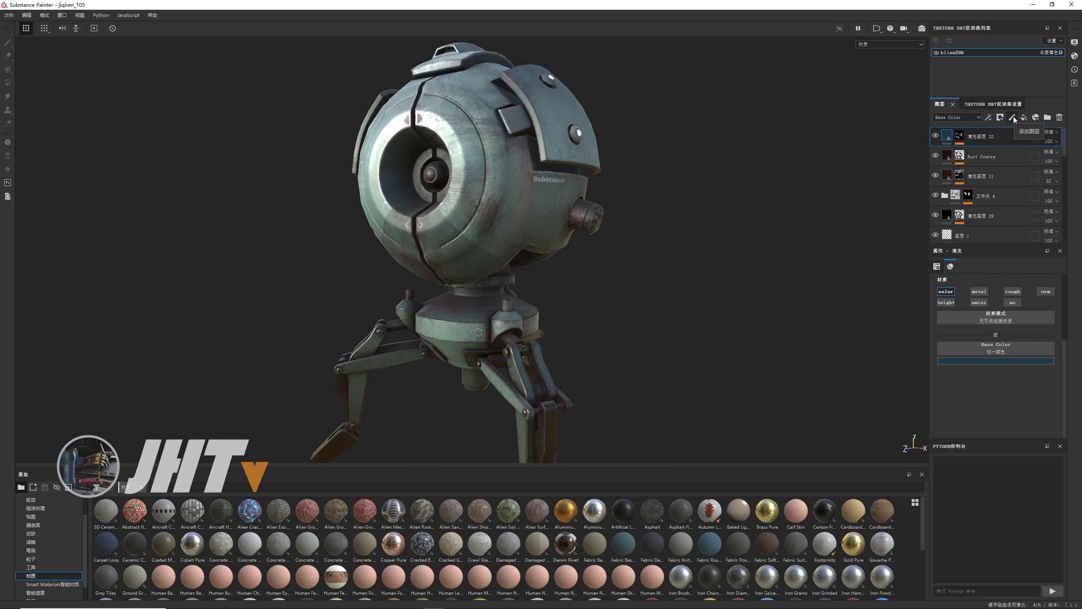
Add a new paint layer atop the droid's layer stack, then go back to Photoshop
click(1013, 117)
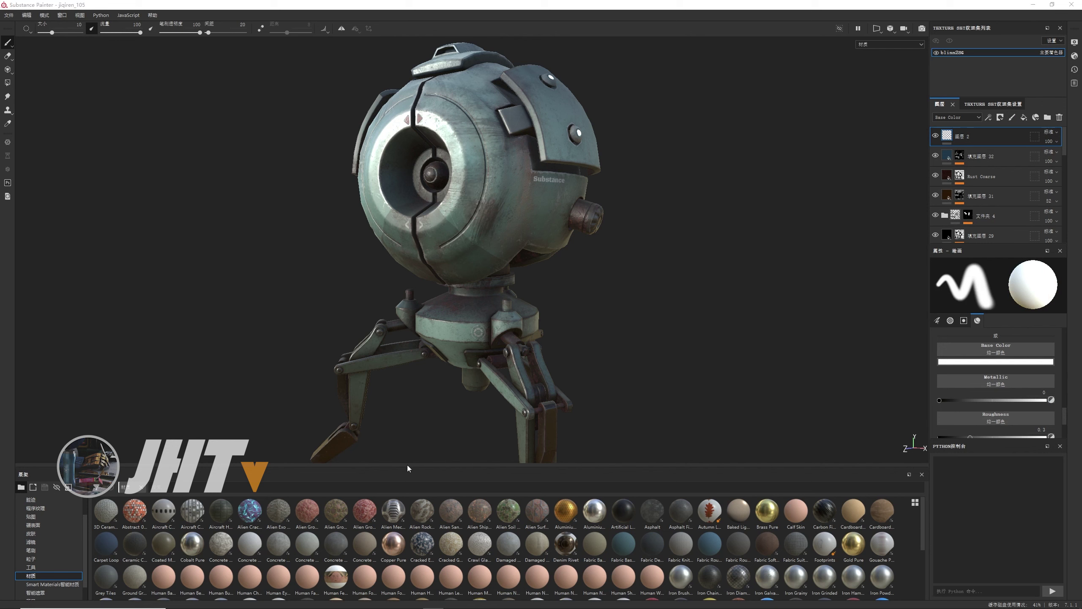
key(super)
click(355, 605)
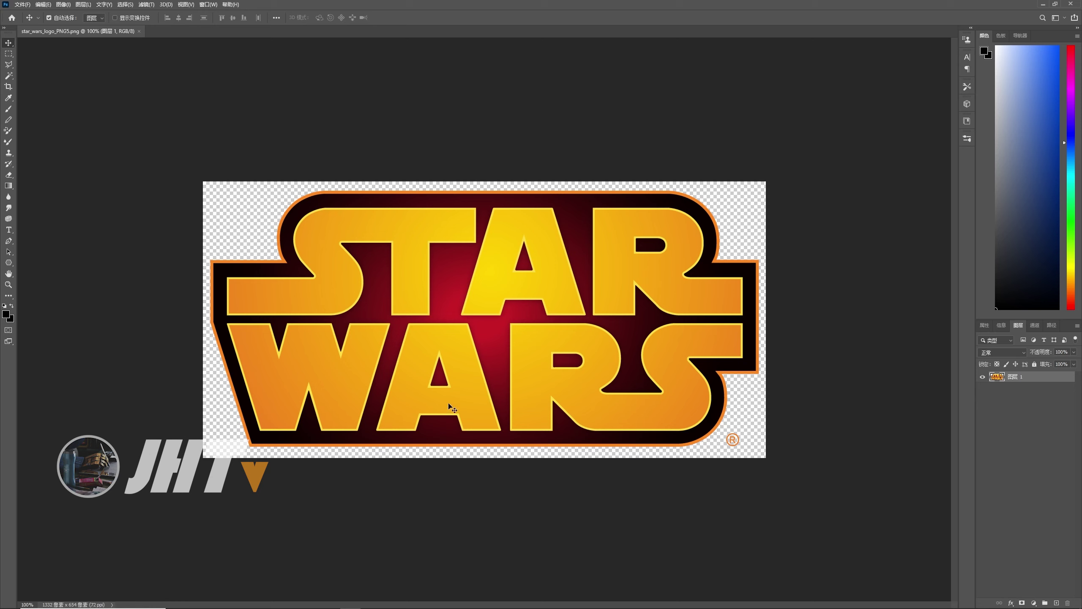
Create a new white document 2000 × 2000 pixels at 300 ppi
click(20, 4)
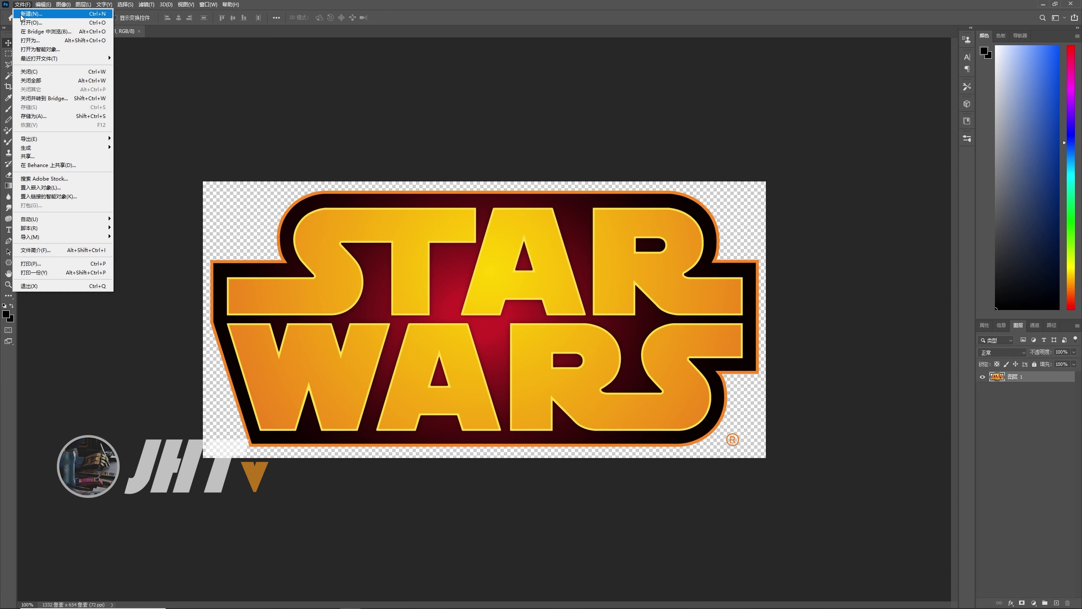
click(36, 15)
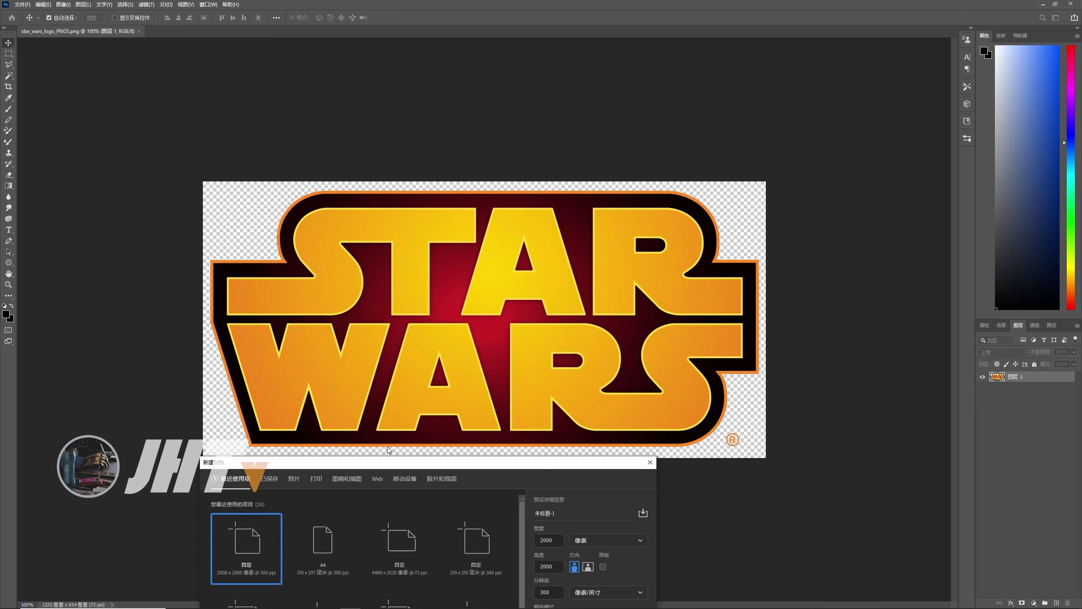
drag(424, 464, 570, 99)
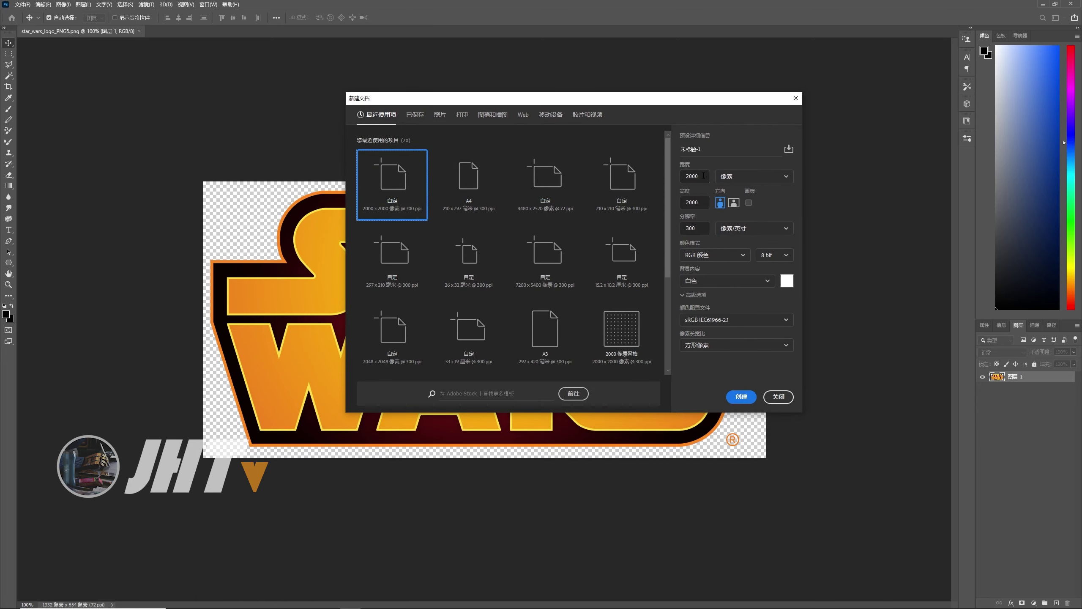
double_click(703, 175)
key(Tab)
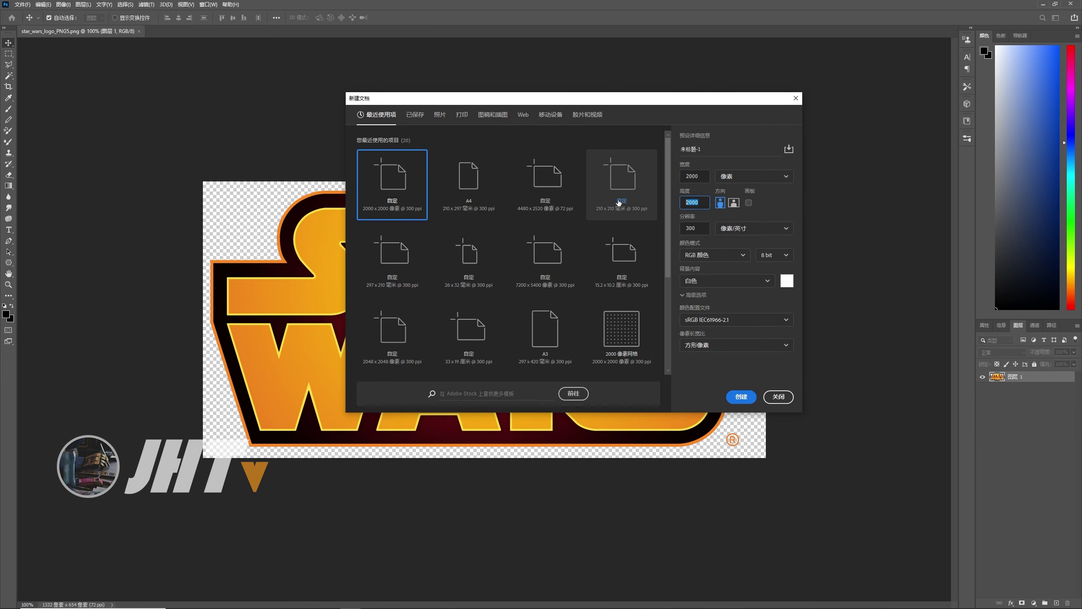
drag(509, 101, 391, 103)
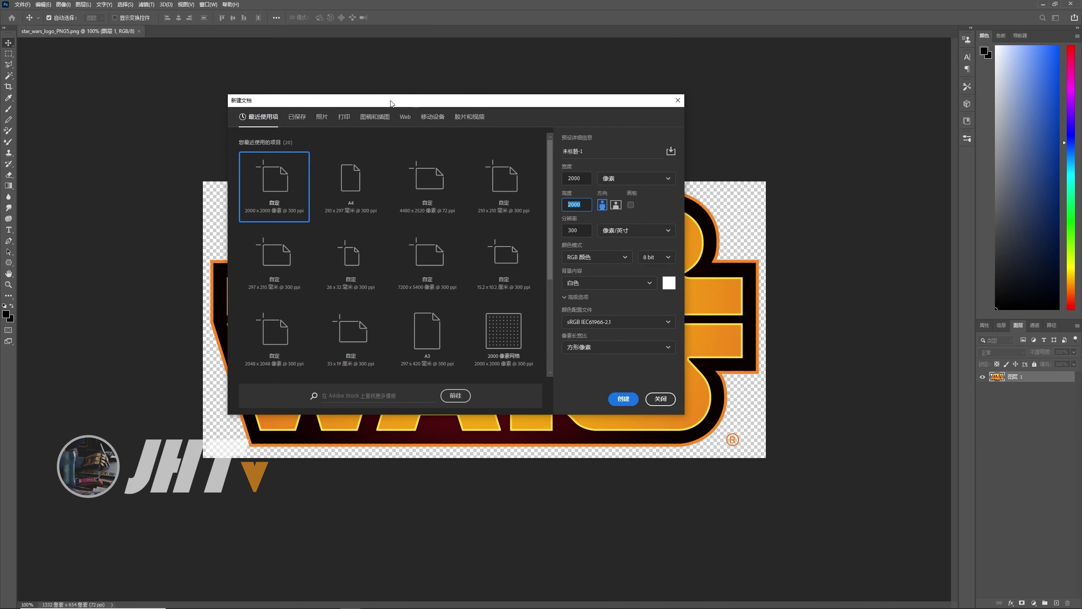
double_click(587, 177)
click(576, 179)
double_click(580, 178)
click(635, 401)
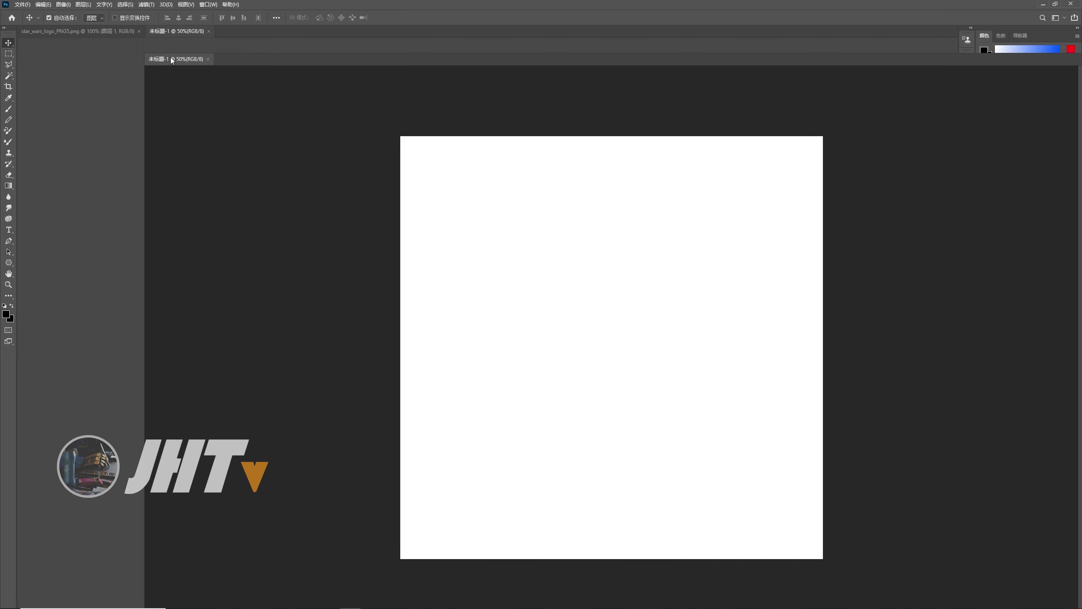
Copy the Star Wars logo onto the new canvas and free-transform it to about 153%
drag(165, 31, 285, 68)
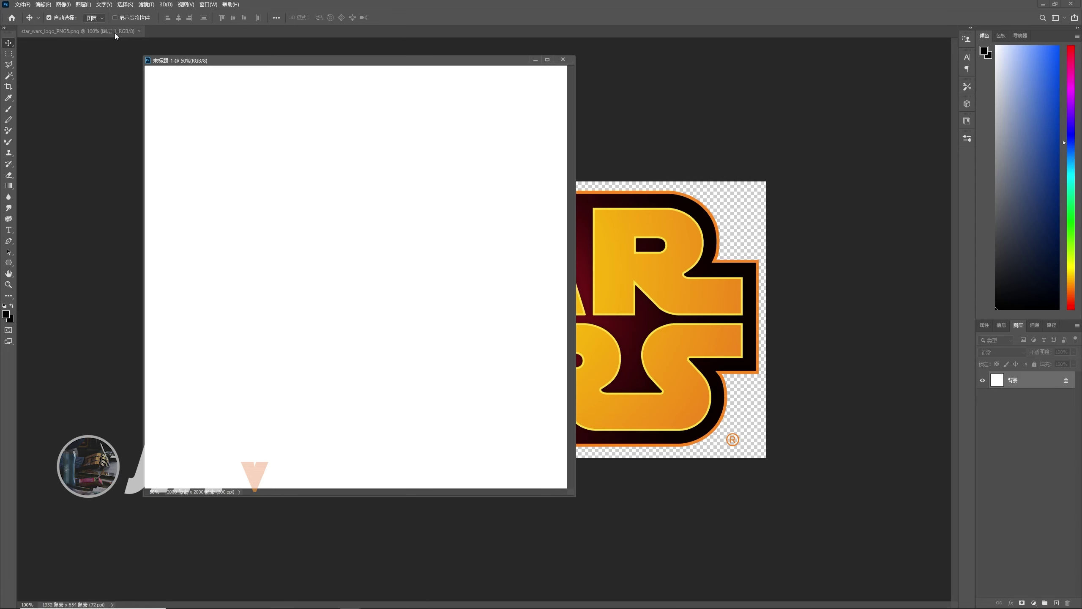
mouse_move(124, 30)
mouse_down()
mouse_move(520, 112)
mouse_move(585, 109)
mouse_up()
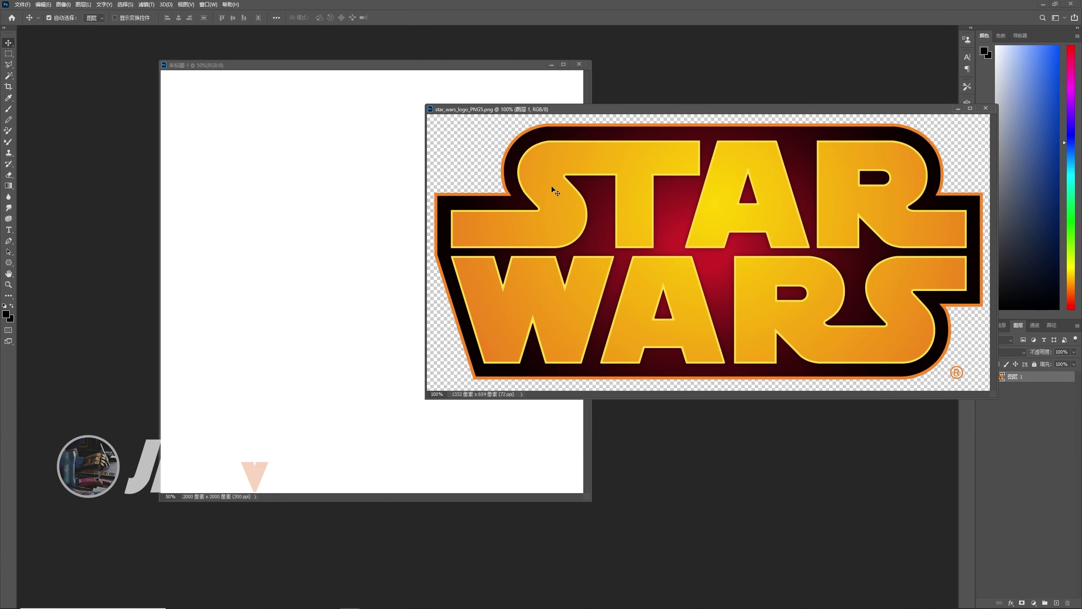
mouse_move(554, 201)
mouse_down()
mouse_move(357, 225)
mouse_move(330, 244)
mouse_up()
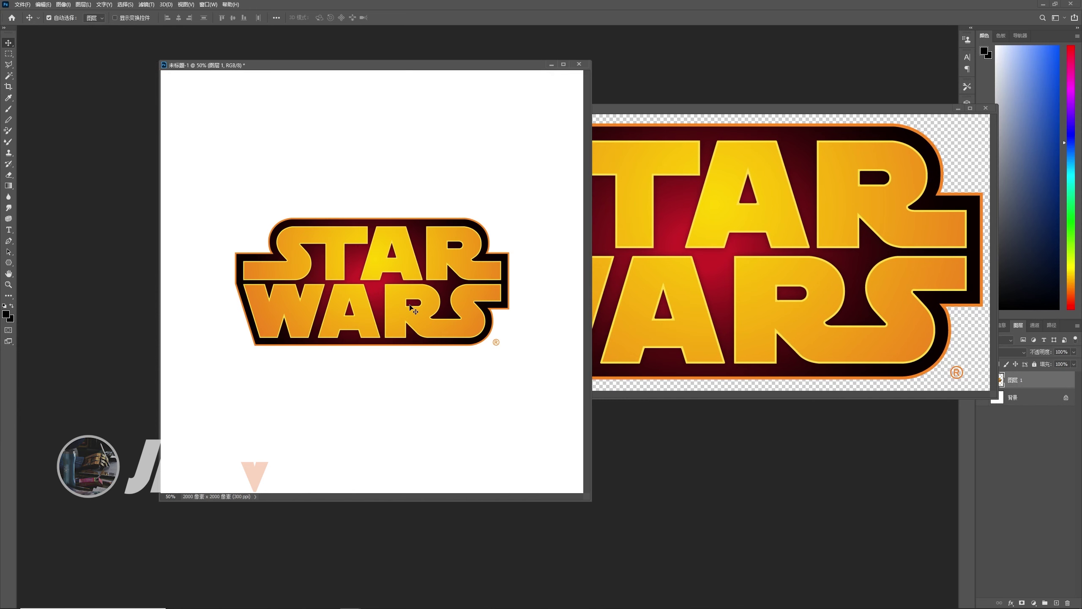
key(ctrl)
key(ctrl+t)
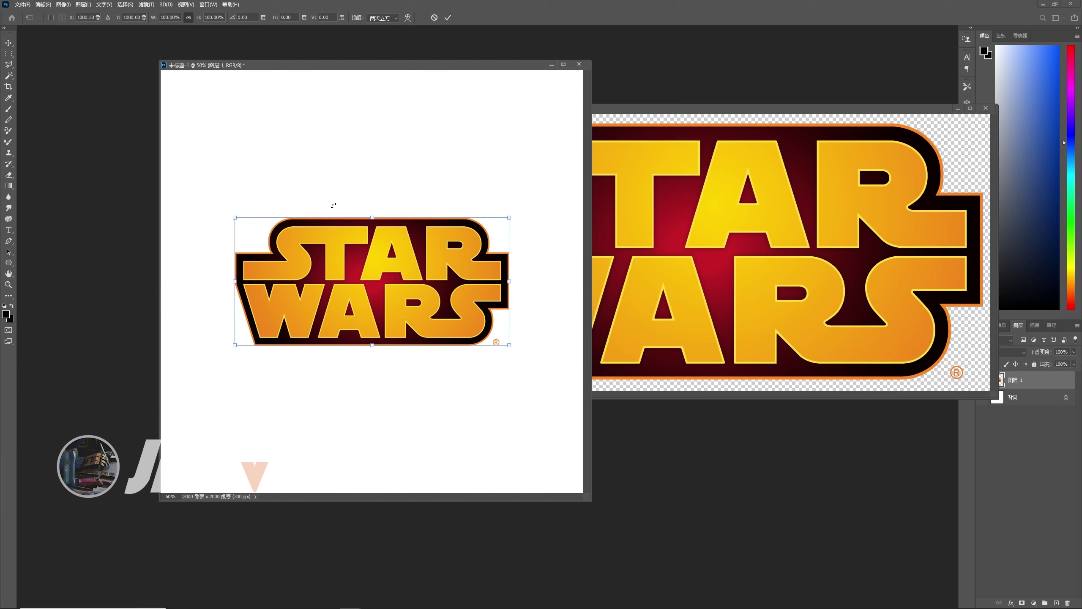
alt+drag(509, 218, 582, 184)
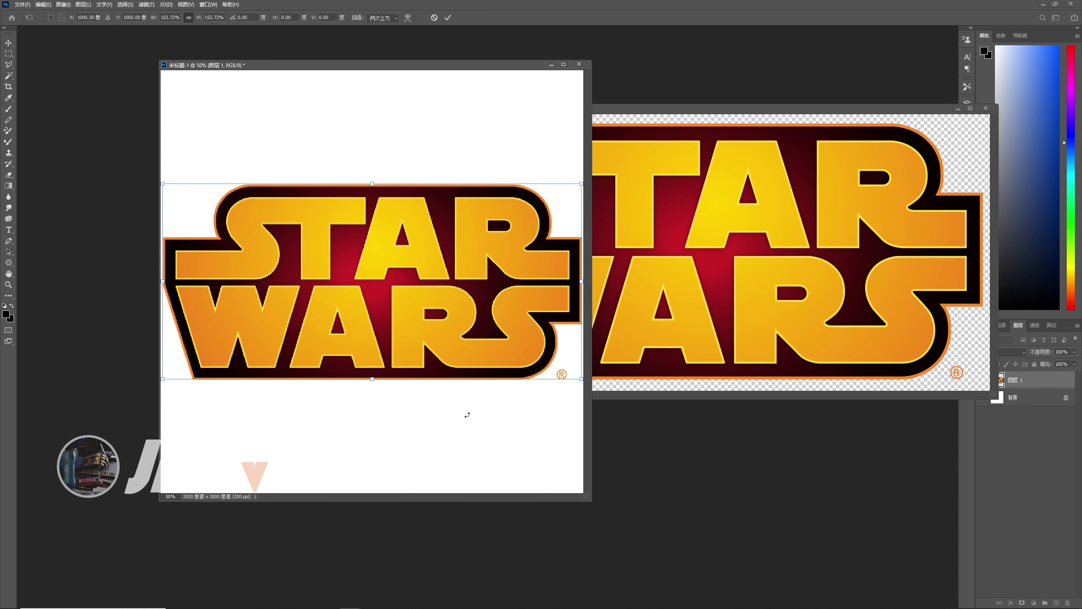
key(Return)
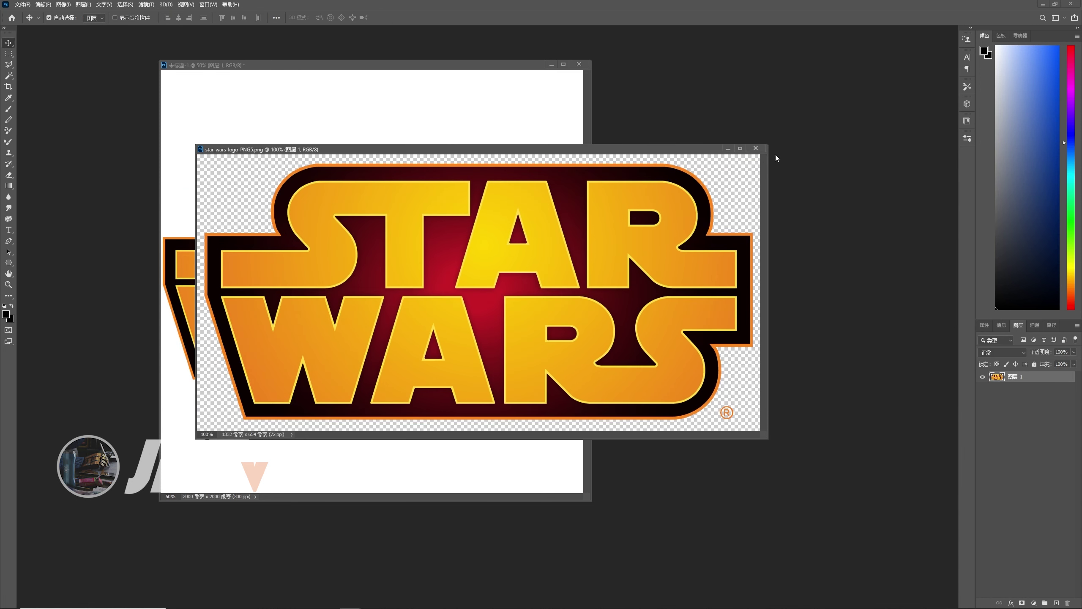
drag(485, 66, 512, 27)
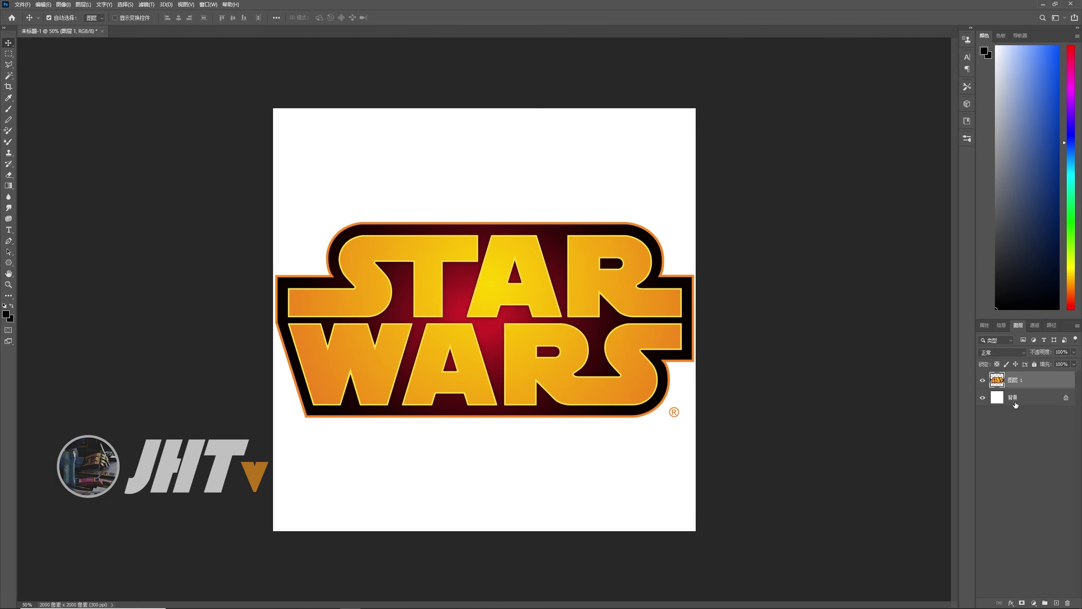
Delete the white Background layer so the logo sits on transparency
click(1025, 398)
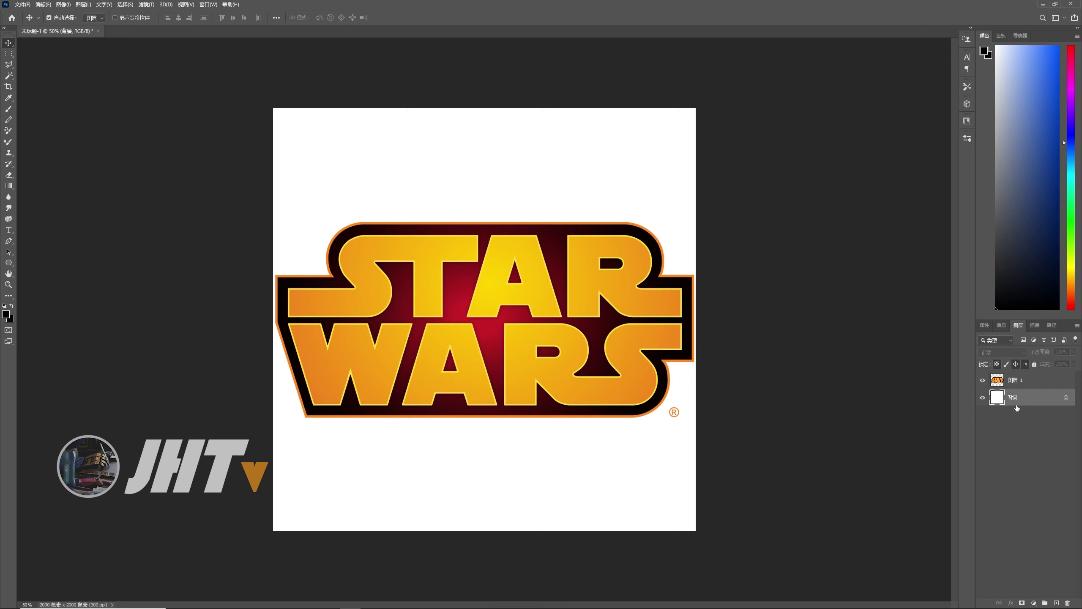
click(1066, 604)
click(511, 225)
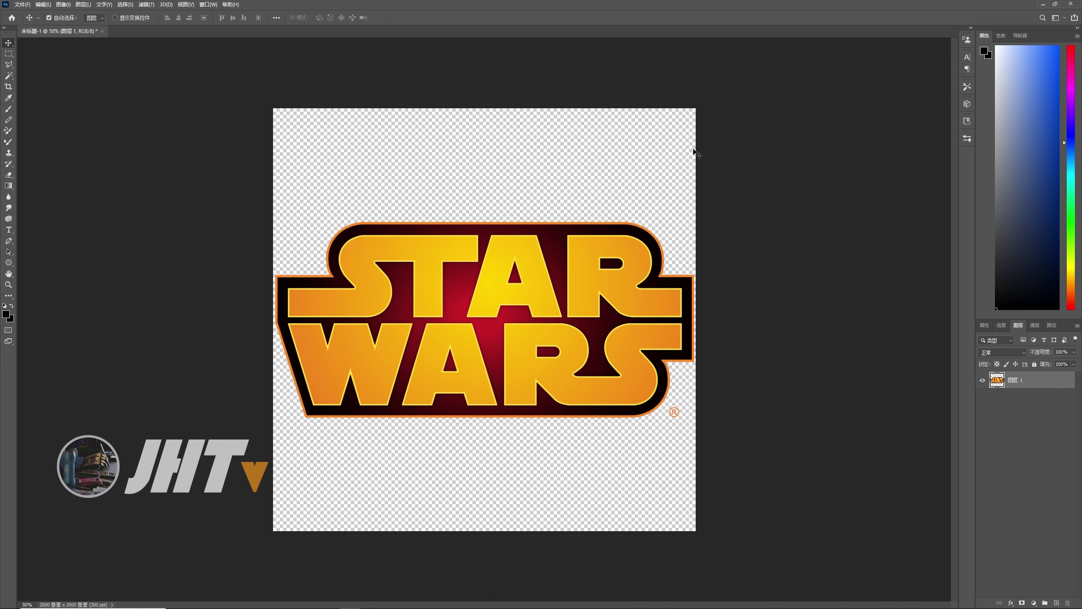
Save the transparent canvas as PNG named 1, then add a new empty layer
click(22, 4)
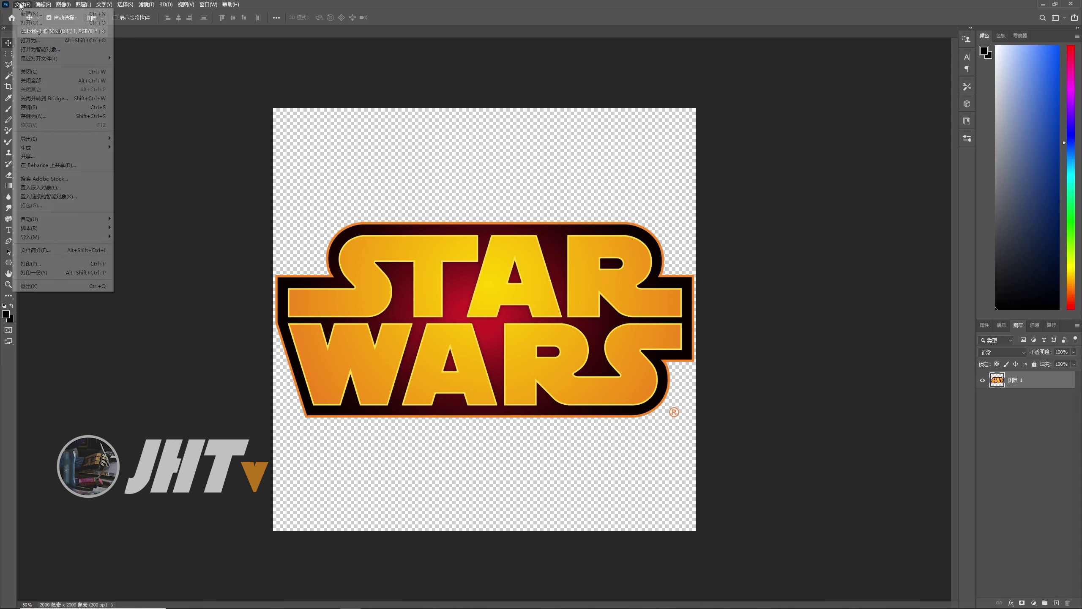
click(38, 116)
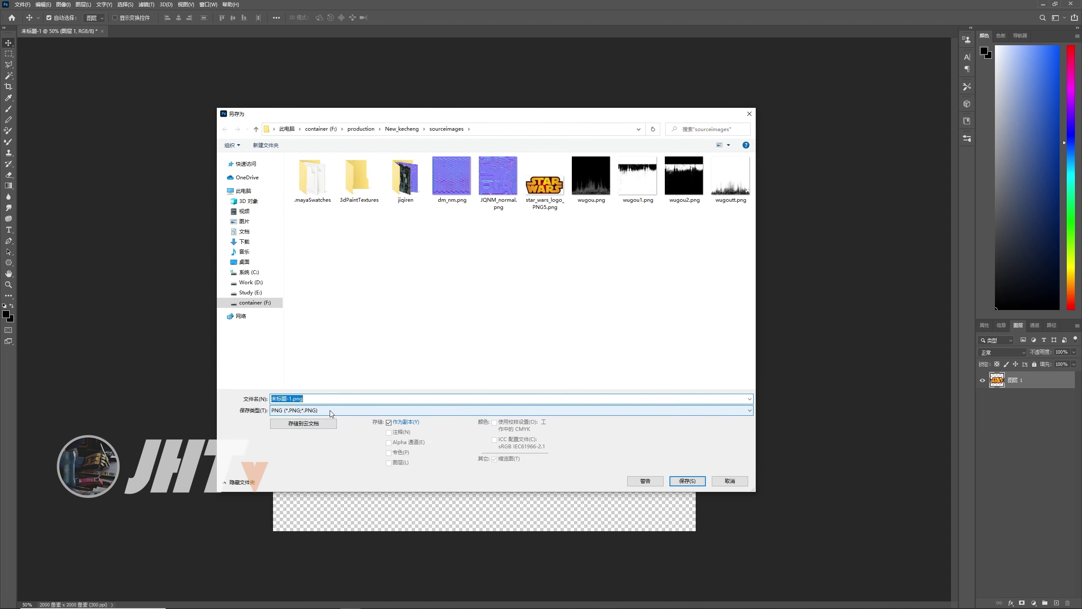
click(331, 411)
click(304, 534)
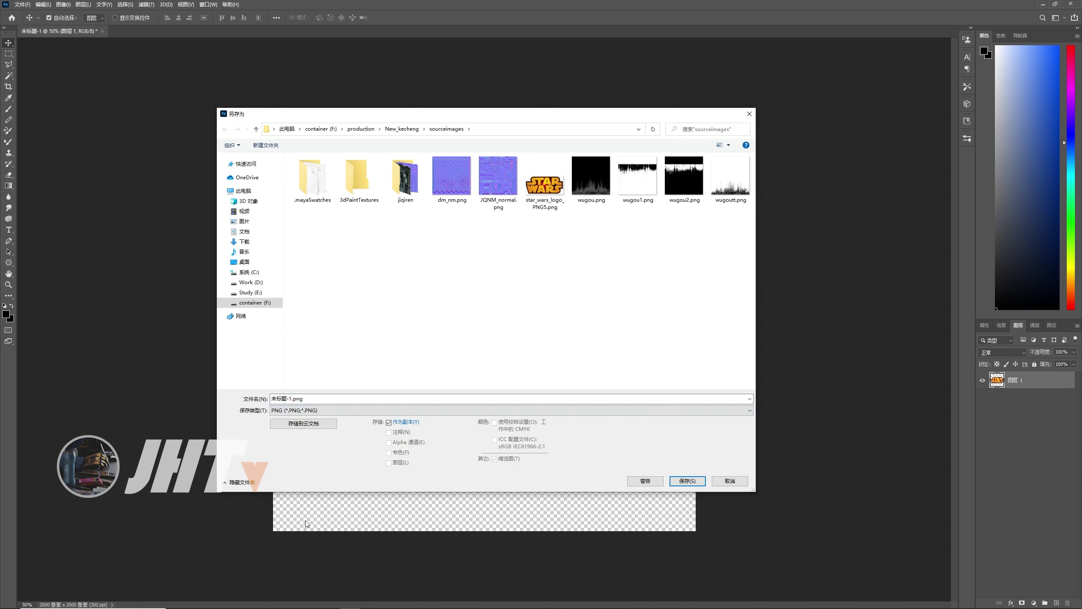
double_click(275, 398)
key(BackSpace)
key(ctrl+z)
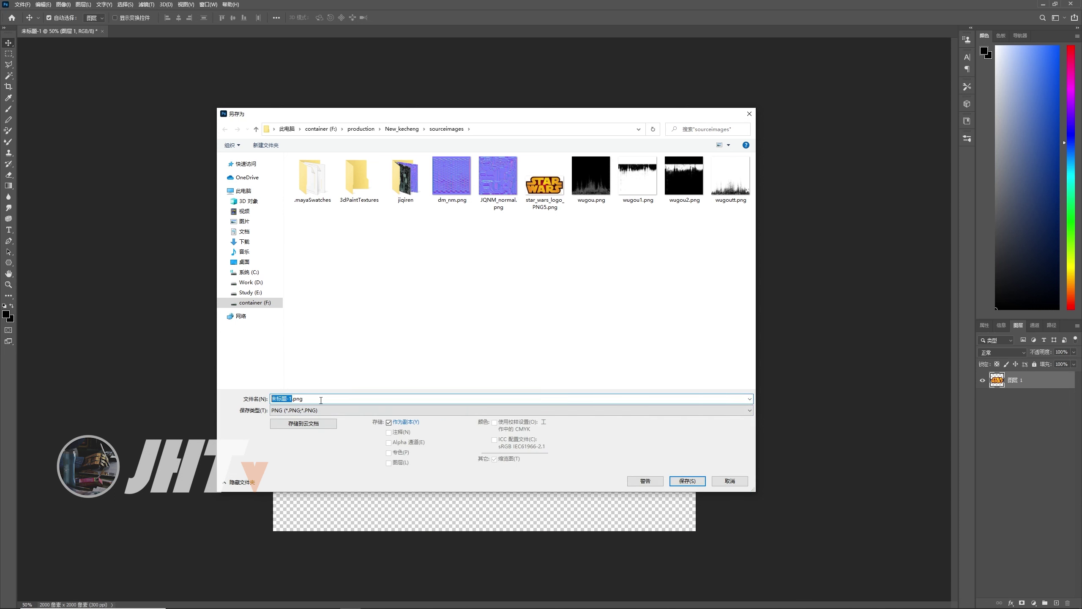
text(1)
click(696, 485)
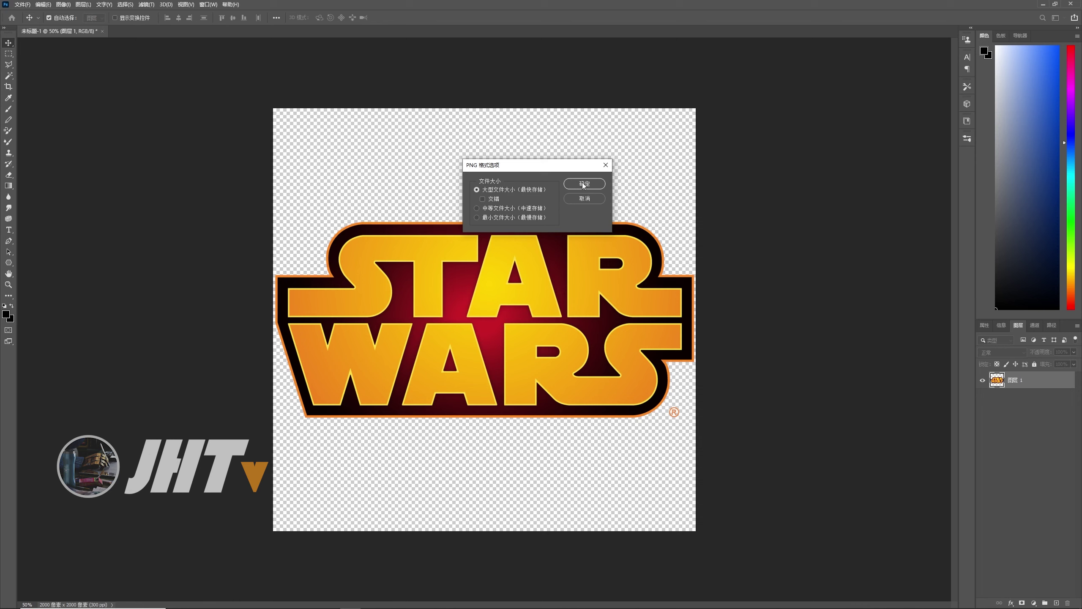
click(583, 185)
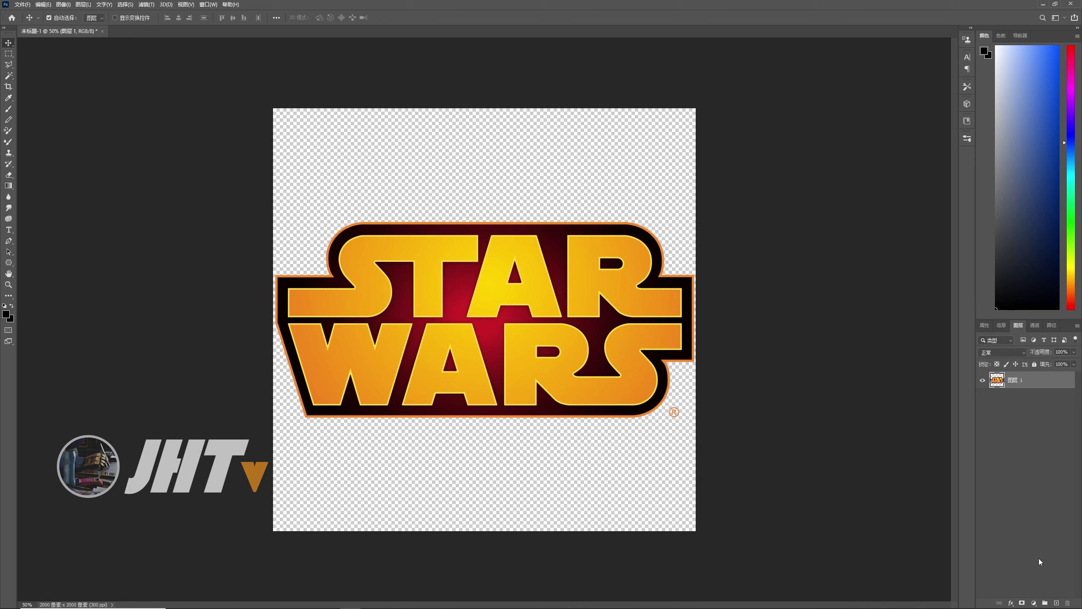
click(1054, 603)
Back in Substance Painter, switch the asset shelf to the Alphas category
key(super)
click(434, 601)
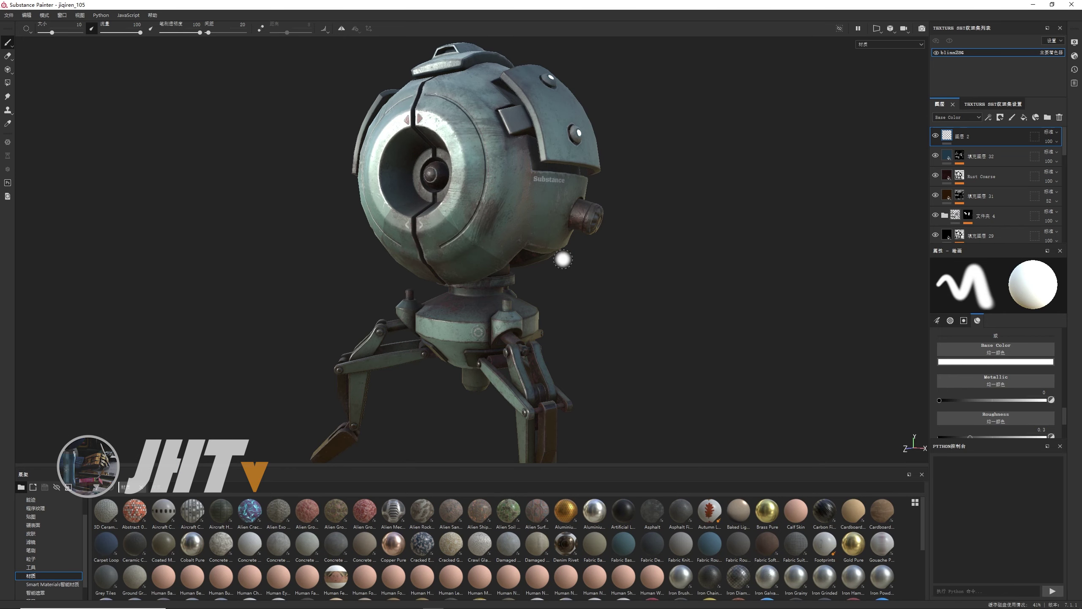
alt+drag(563, 259, 661, 266)
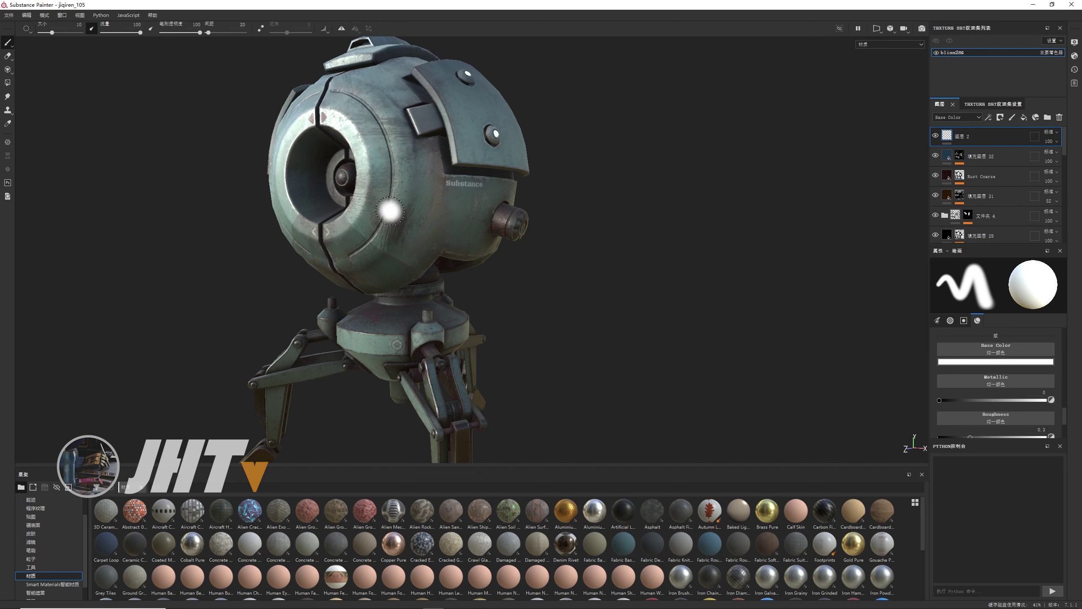
scroll(1006, 396, up, 1)
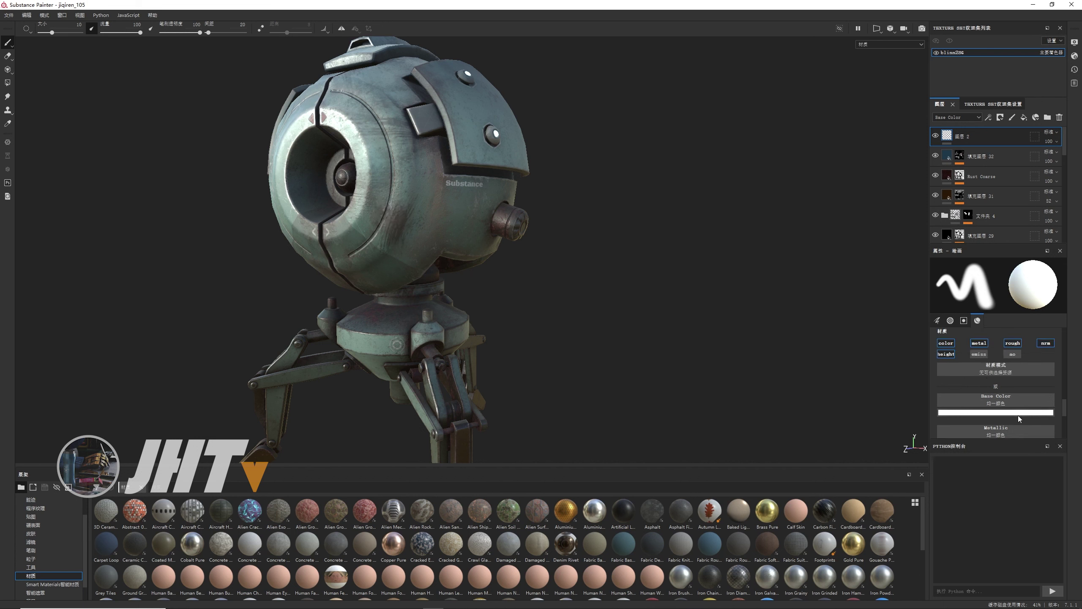
scroll(1006, 396, up, 1)
scroll(1006, 396, up, 1)
scroll(1004, 396, up, 1)
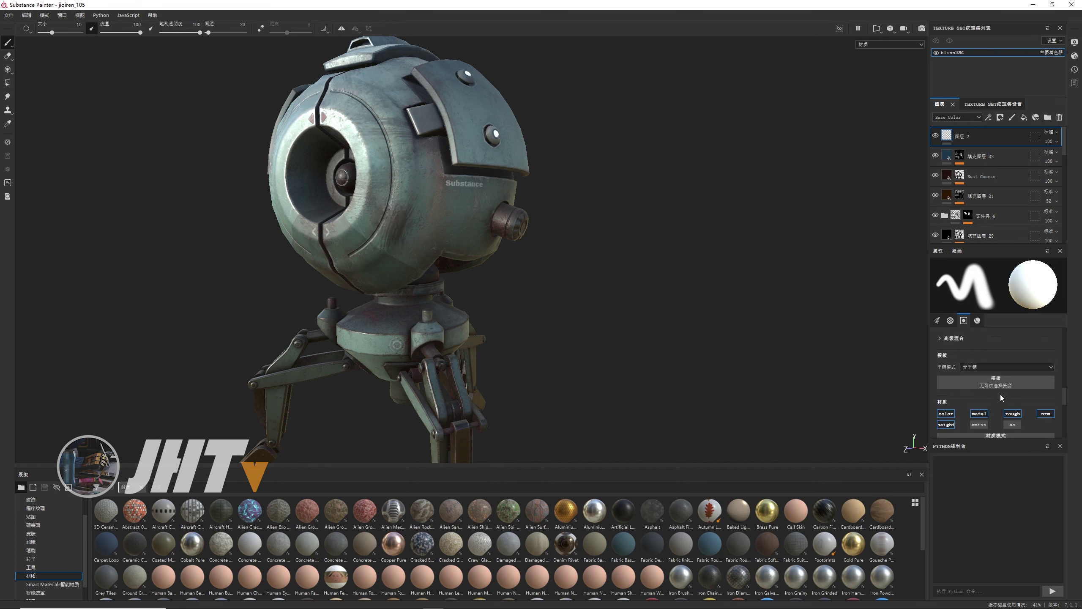
scroll(1002, 397, up, 1)
scroll(999, 395, up, 1)
scroll(976, 390, up, 1)
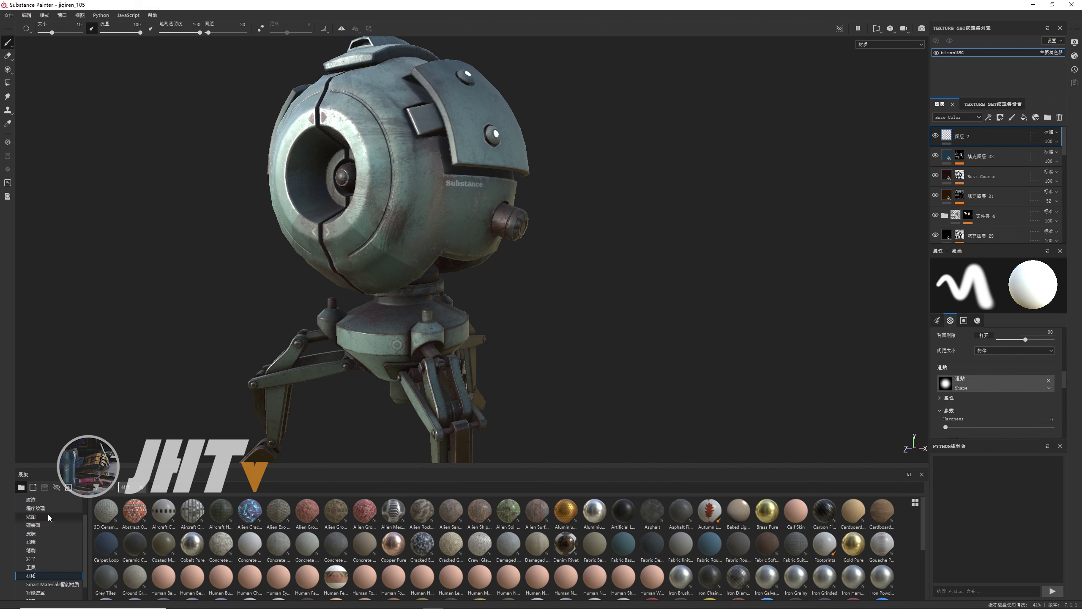
scroll(45, 523, up, 1)
scroll(43, 524, up, 1)
scroll(41, 525, up, 1)
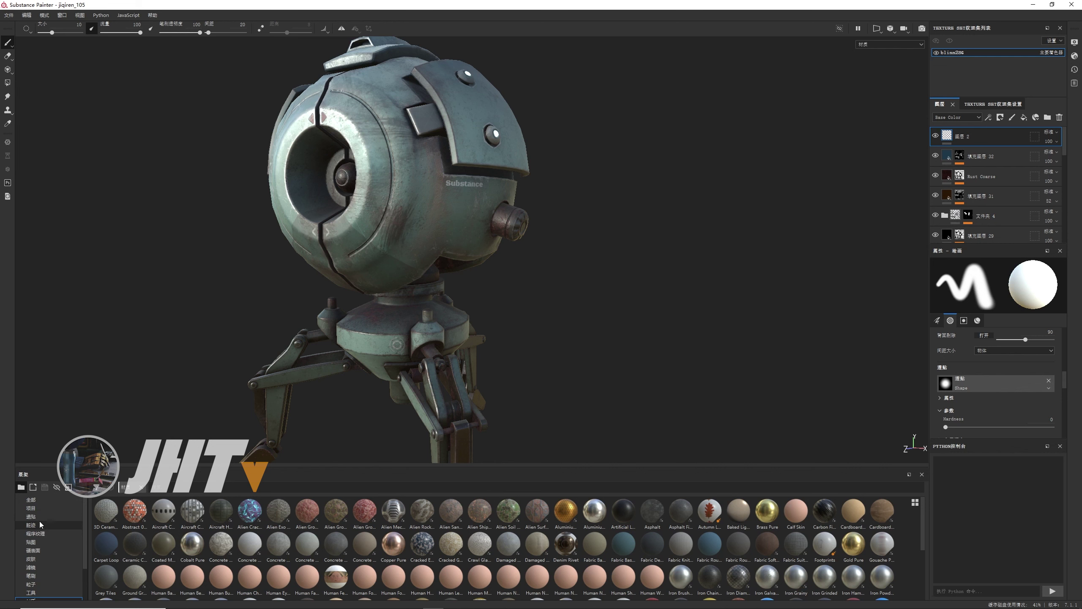
click(36, 516)
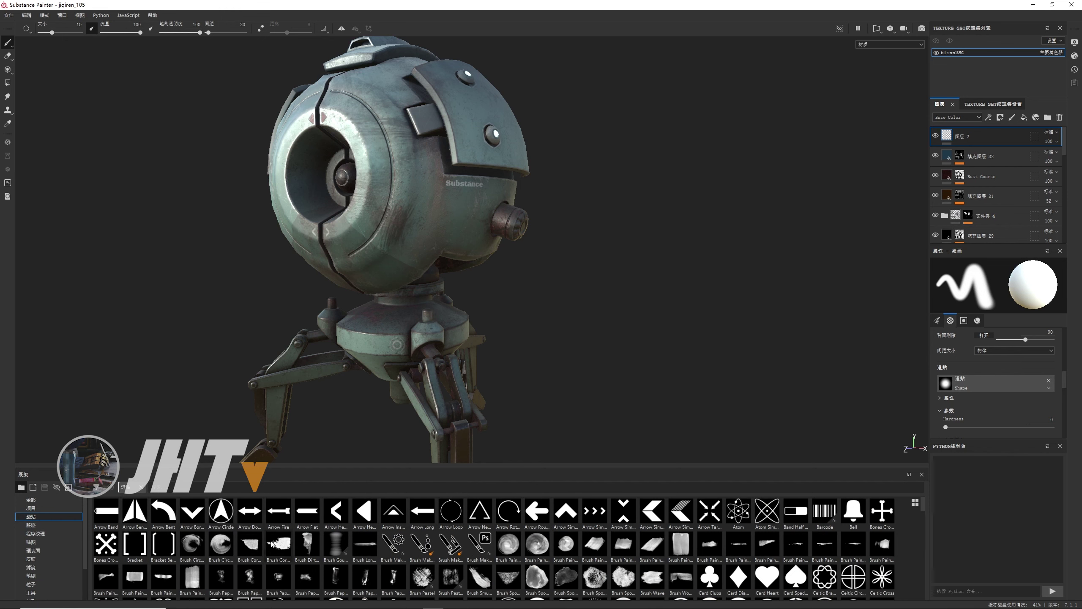
key(super)
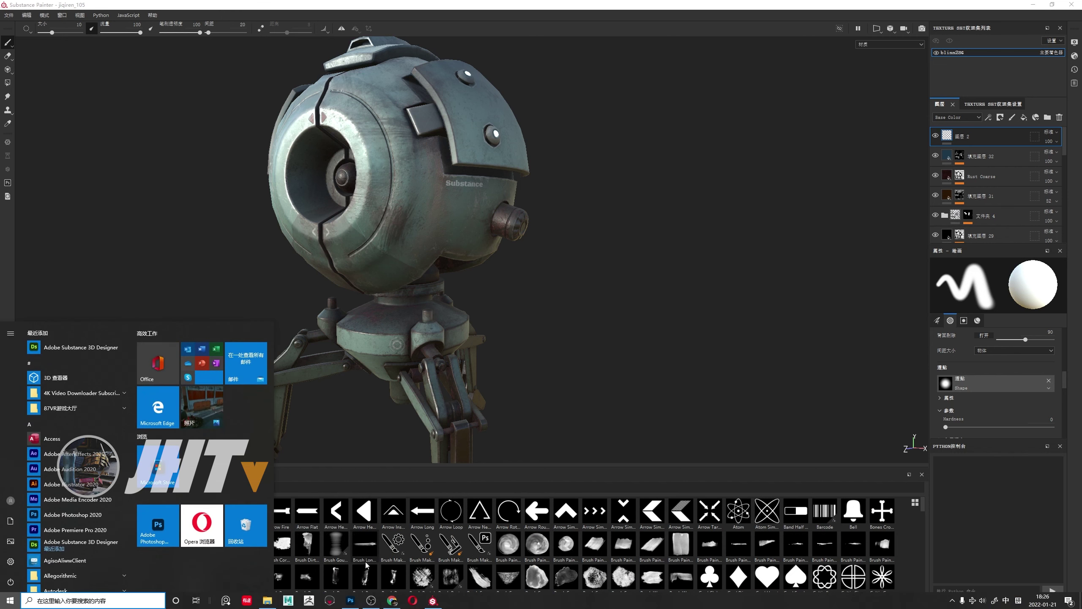
Put a black-filled layer under the logo and raise the logo's lightness to +100
click(350, 602)
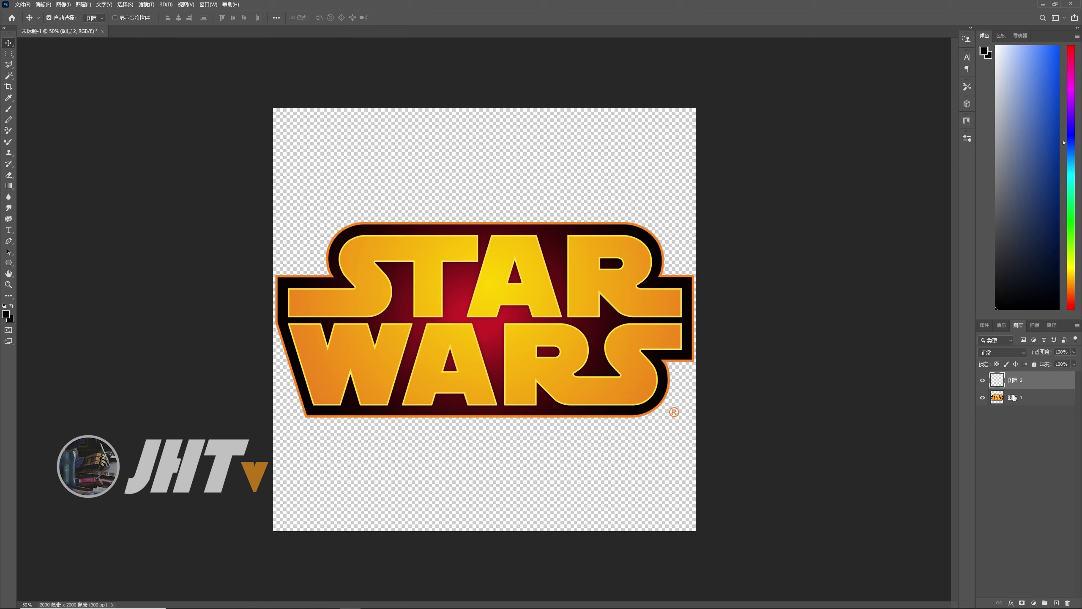
drag(1017, 382, 1006, 395)
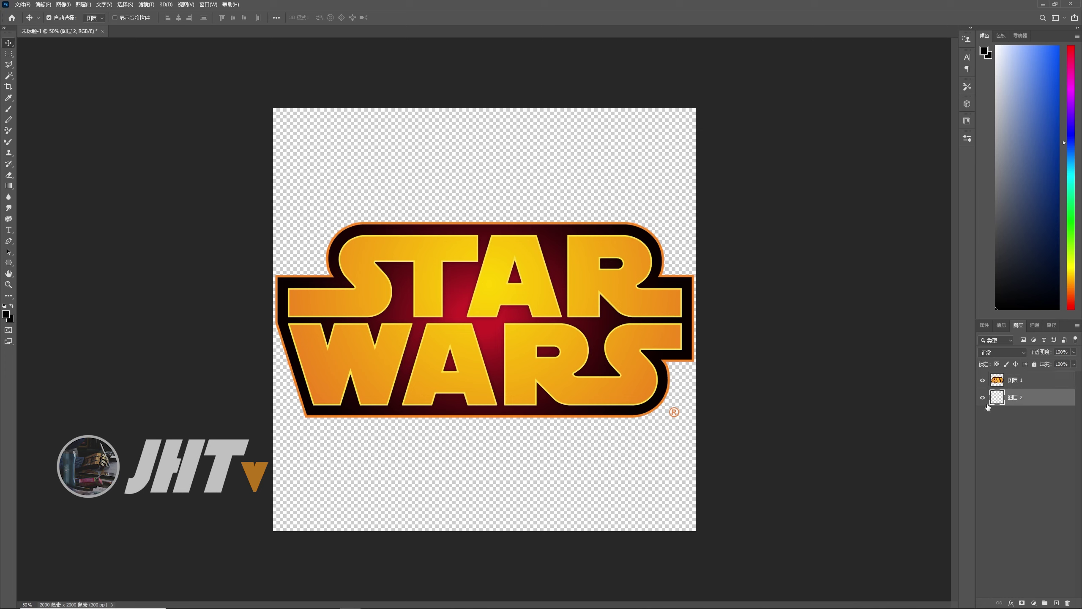
key(alt+BackSpace)
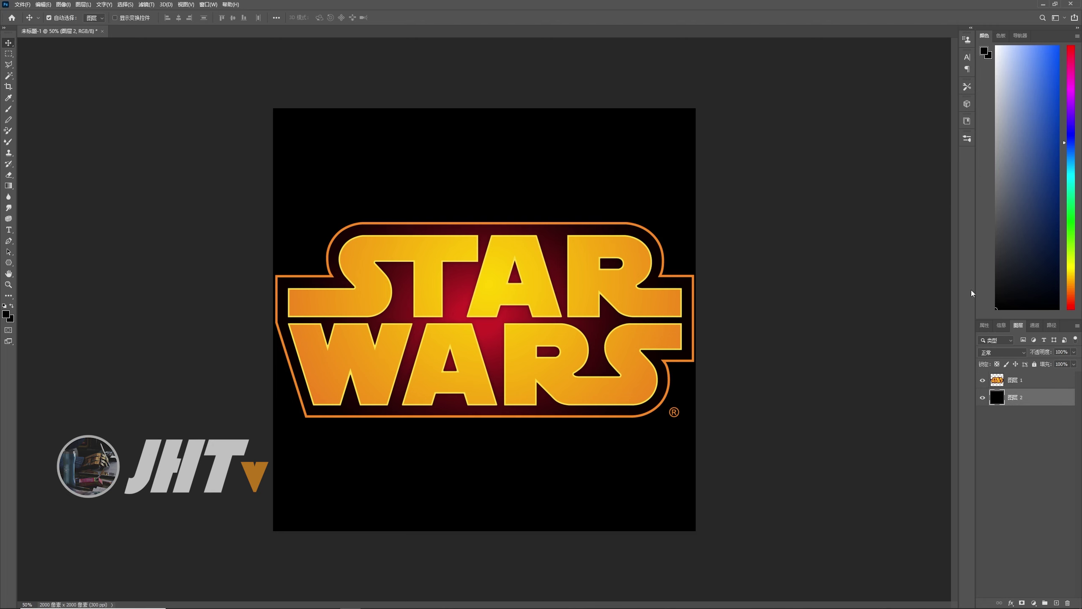
click(1022, 383)
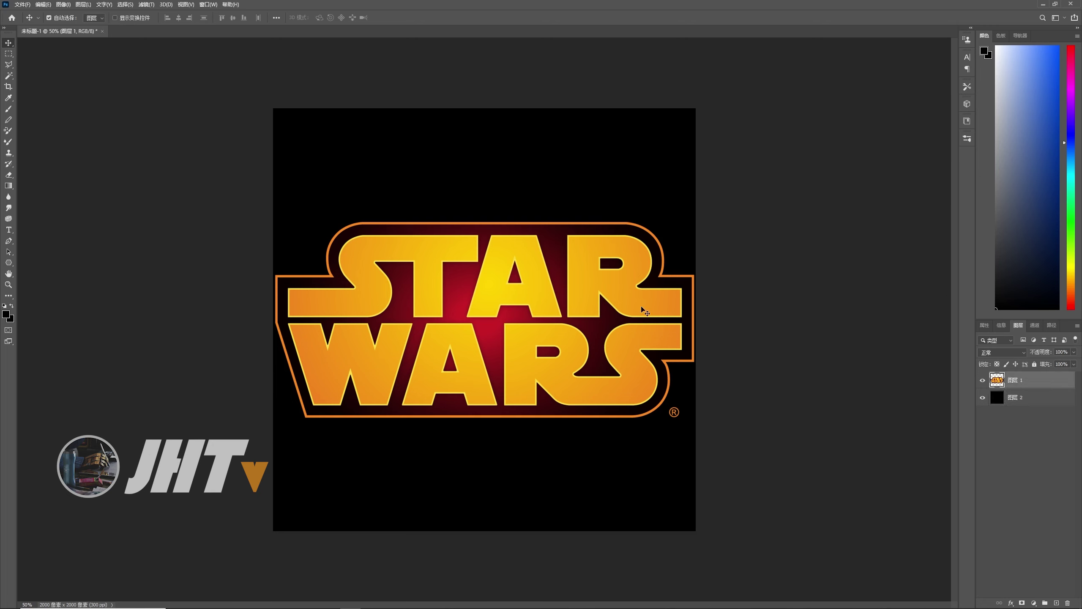
key(ctrl+u)
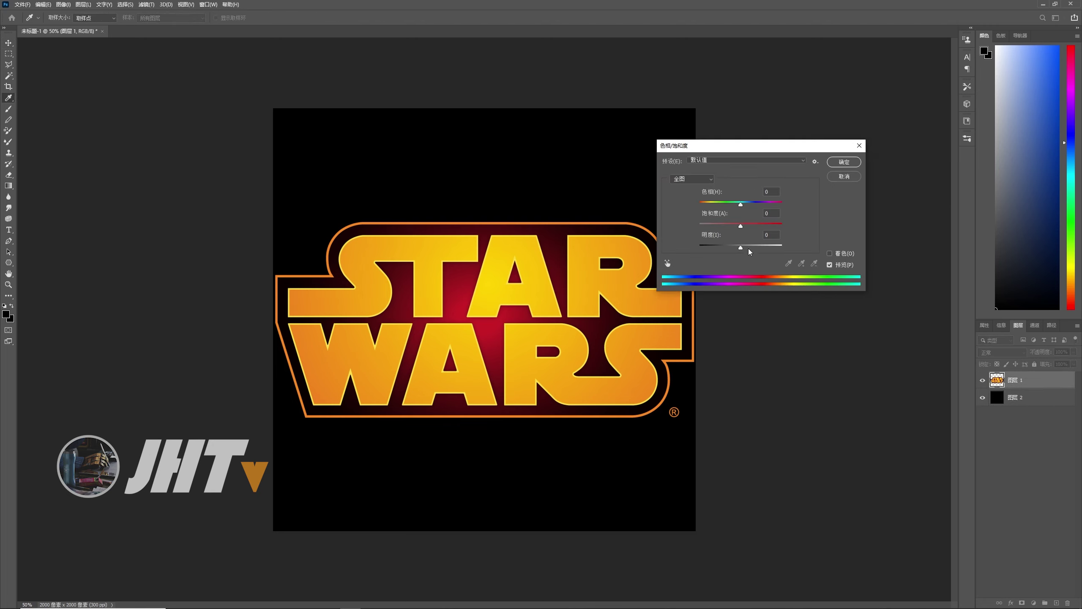
drag(740, 248, 872, 250)
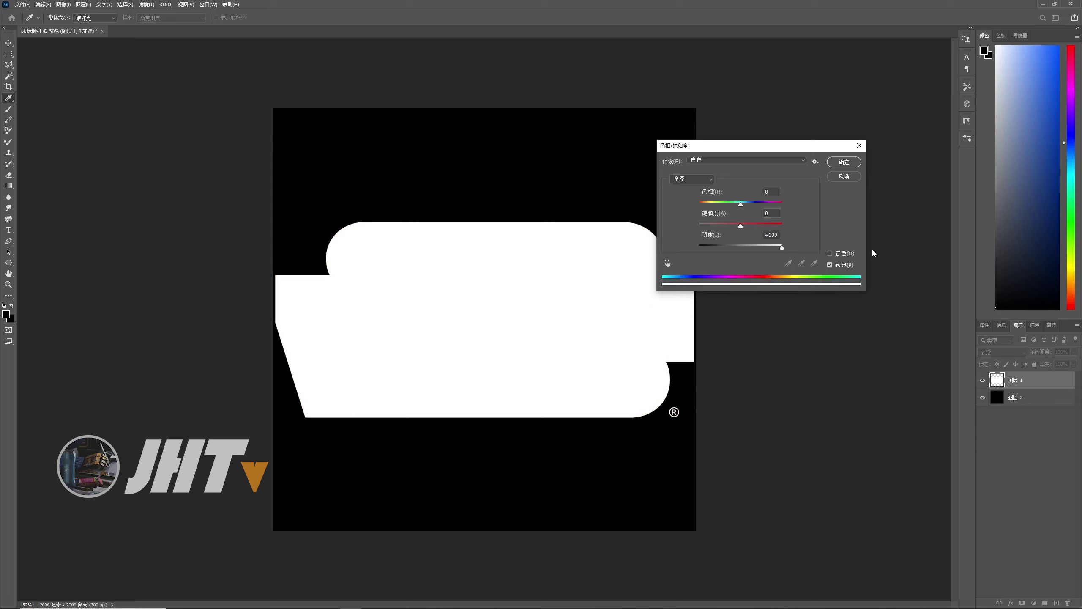
click(848, 162)
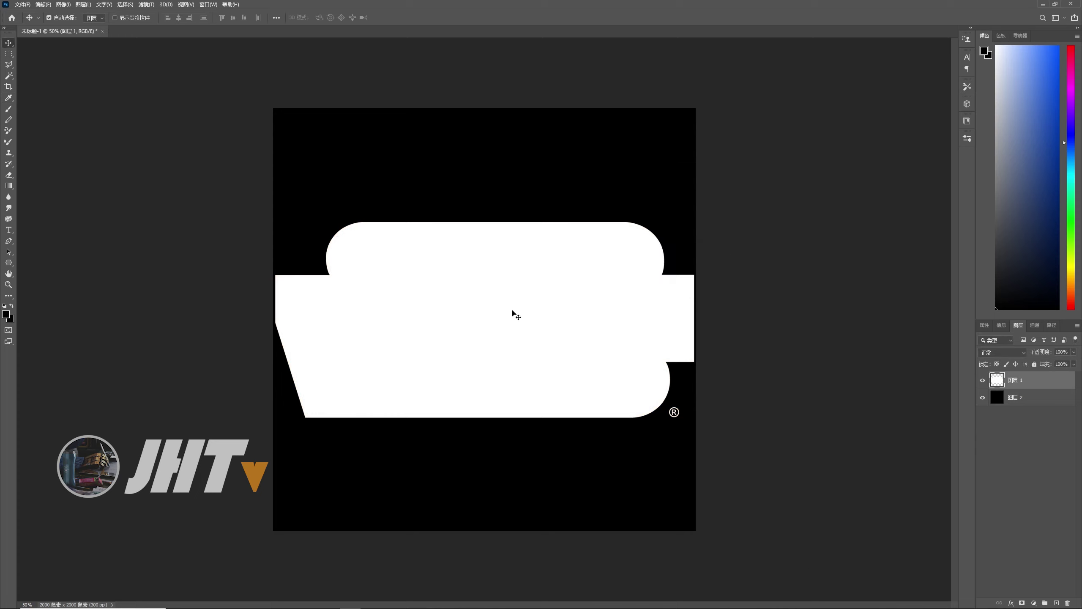
Start a Save As in PNG format with the file name 1a
click(18, 6)
click(34, 116)
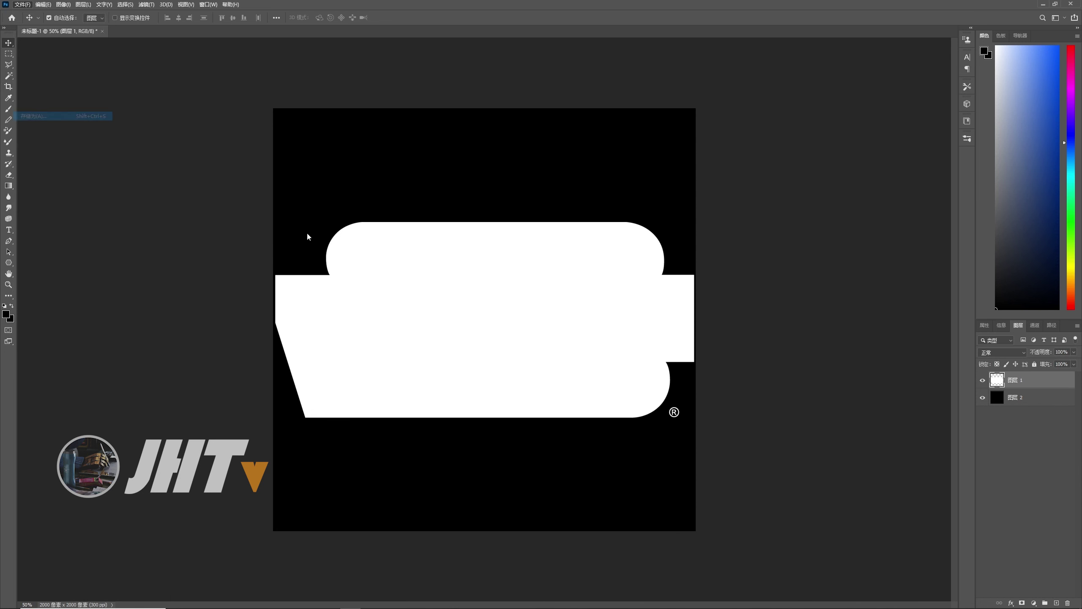
click(350, 411)
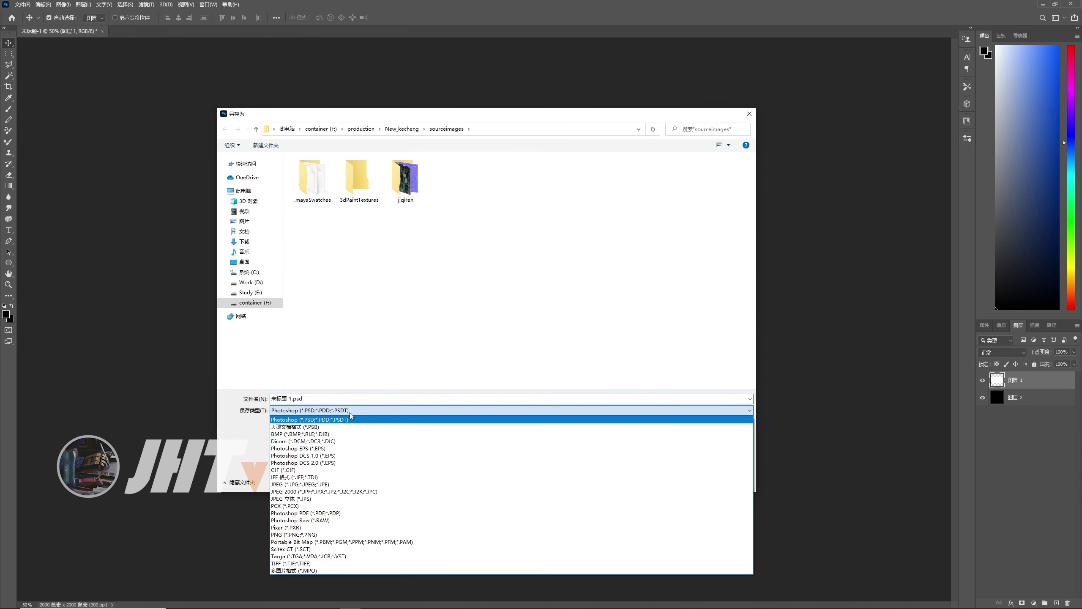
click(316, 534)
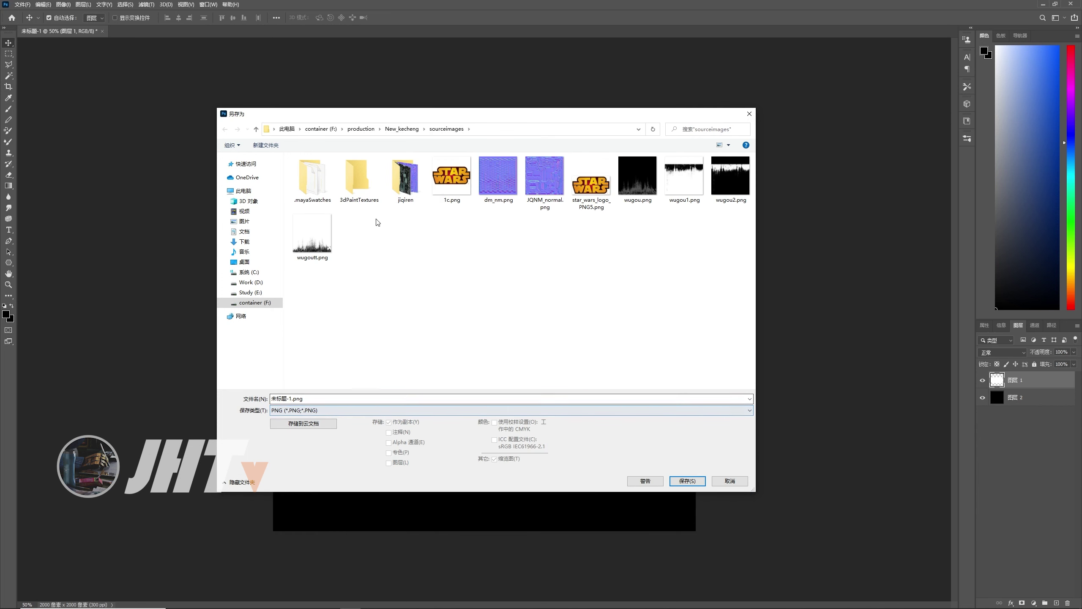
double_click(286, 398)
click(293, 398)
drag(293, 398, 239, 397)
text(1)
text(a)
Finish saving 1a.png and open the sourceimages folder window beside Substance Painter
click(693, 481)
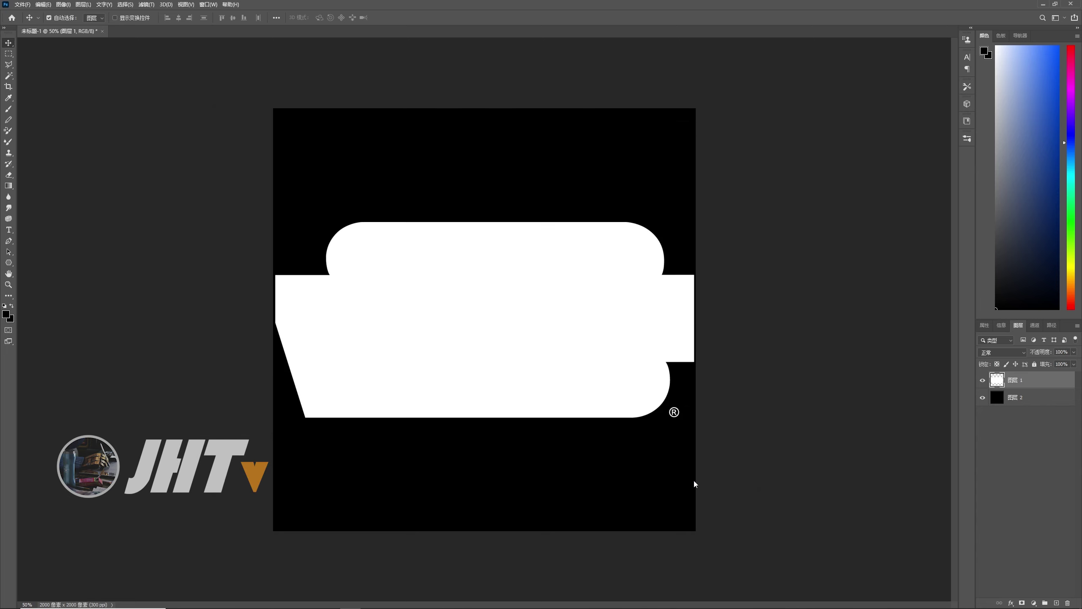
click(593, 190)
key(super)
click(267, 601)
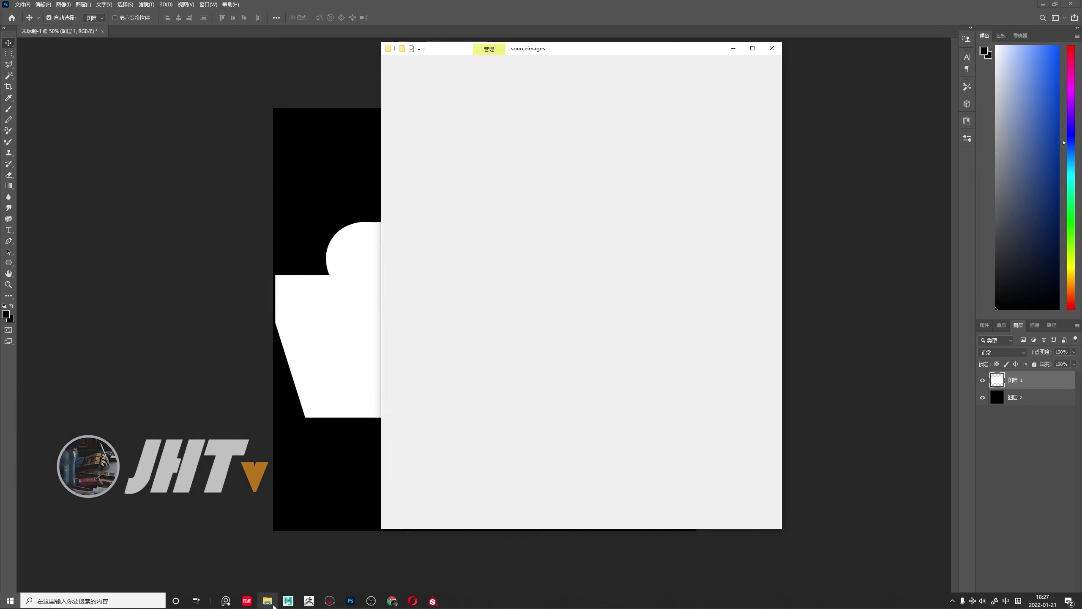
drag(571, 48, 391, 39)
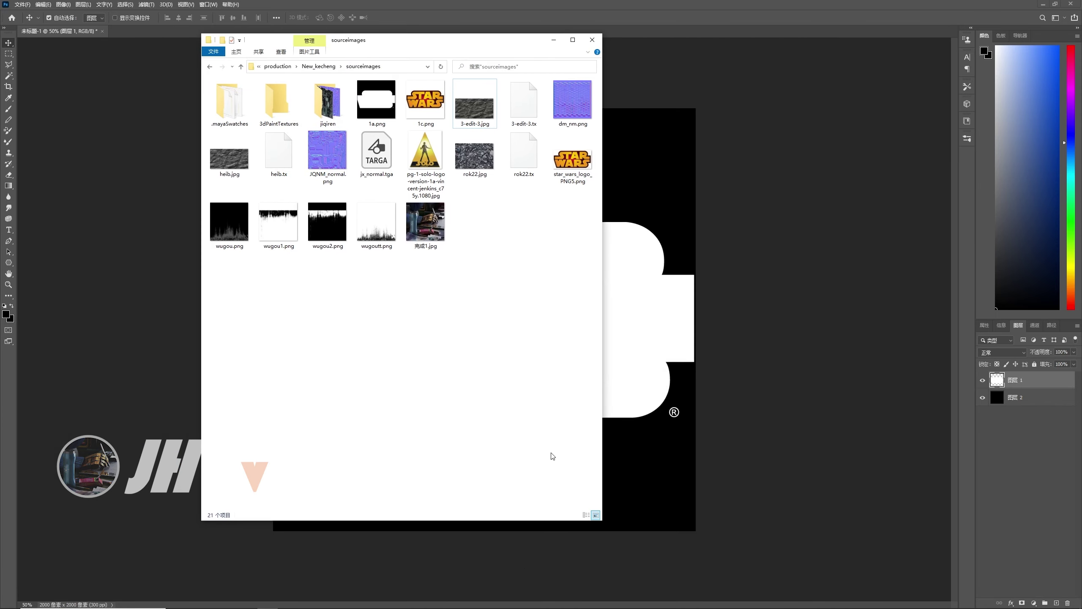
click(433, 606)
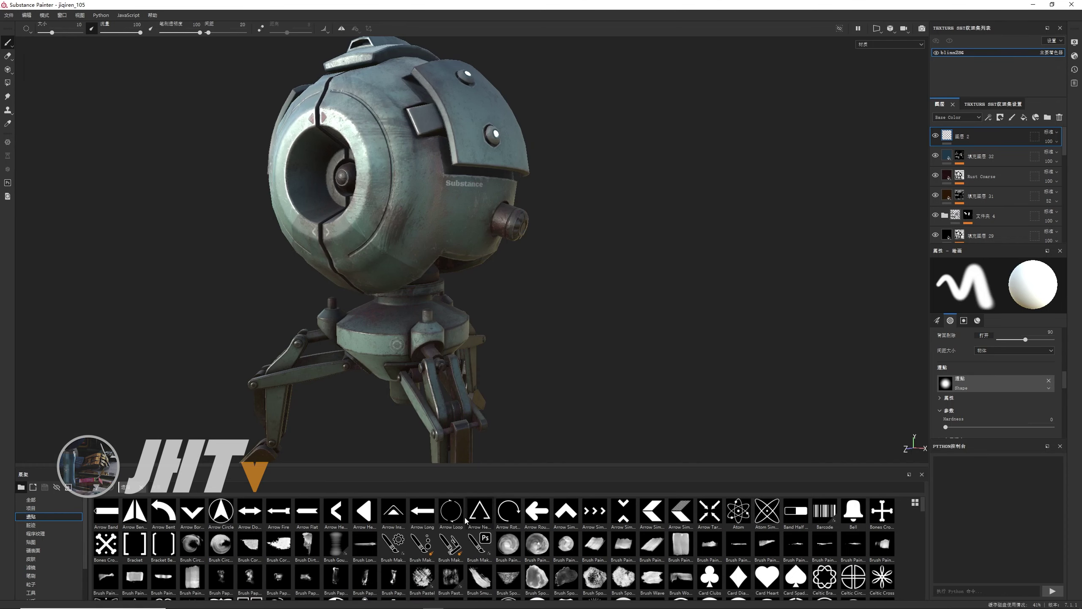
Drag 1a.png and 1c.png from sourceimages onto Substance Painter's shelf to import them
key(super)
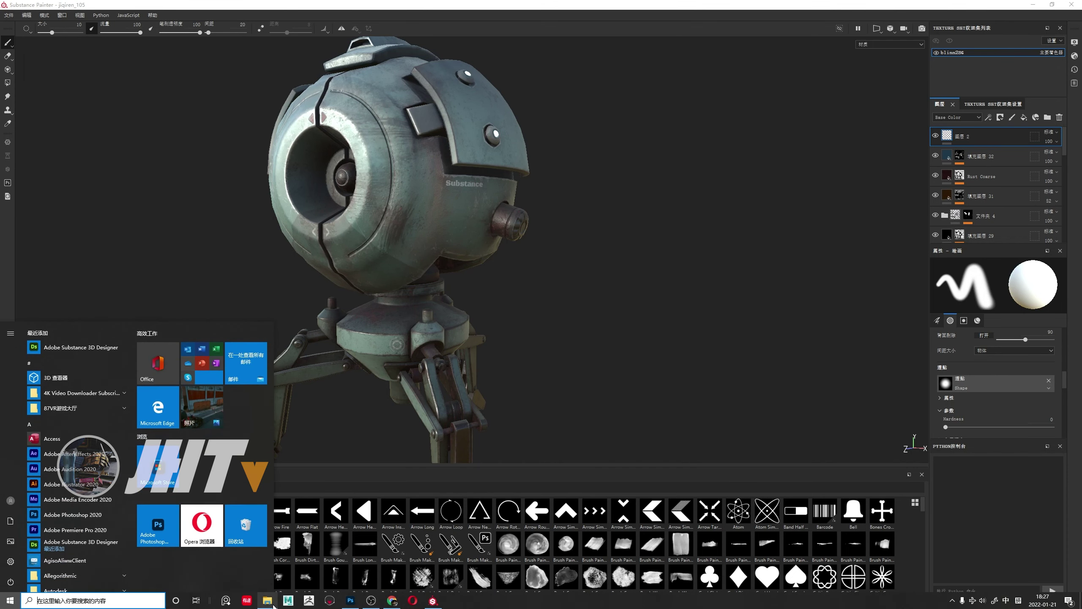
click(267, 605)
drag(429, 46, 646, 43)
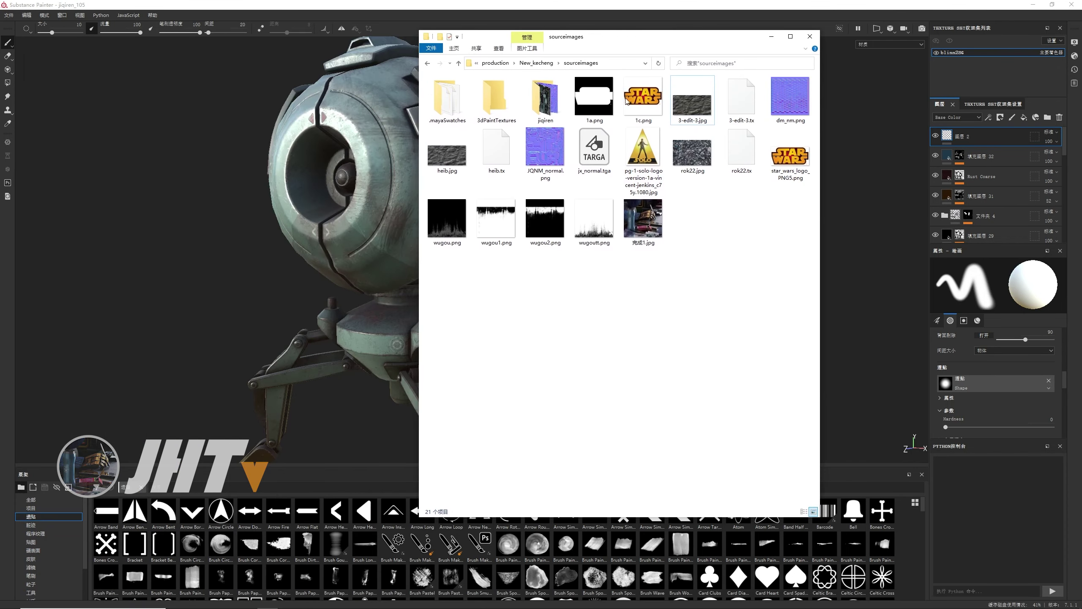
click(595, 99)
ctrl+click(636, 110)
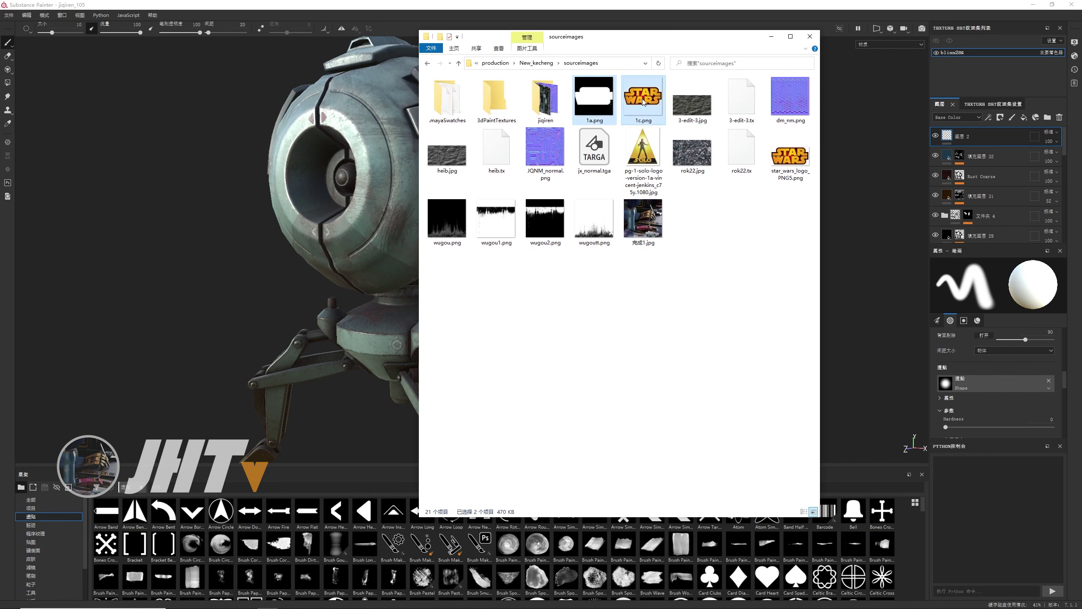
drag(644, 102, 231, 555)
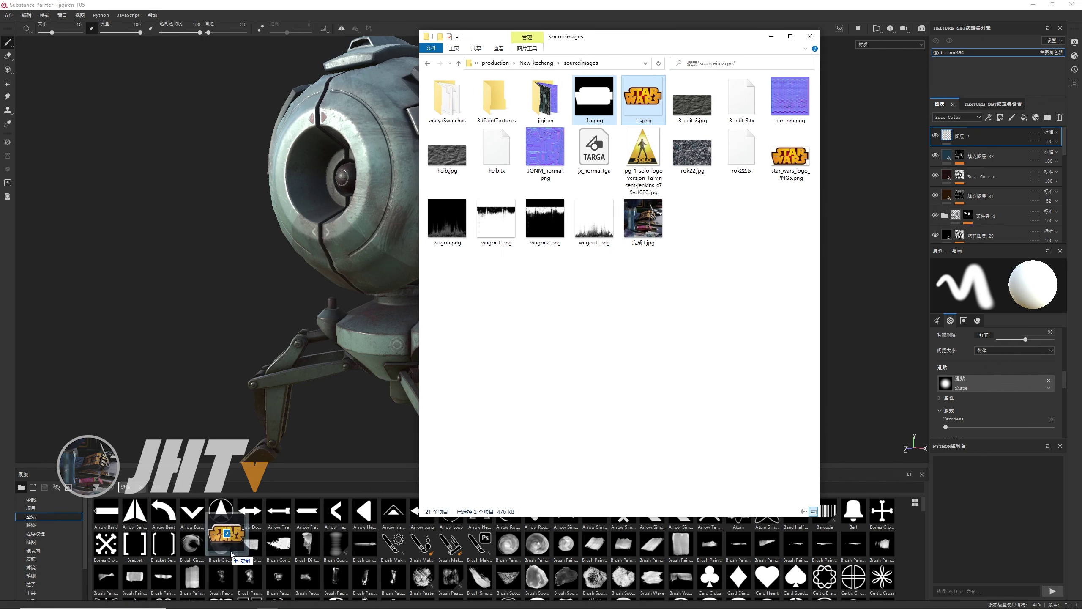
drag(231, 554, 232, 554)
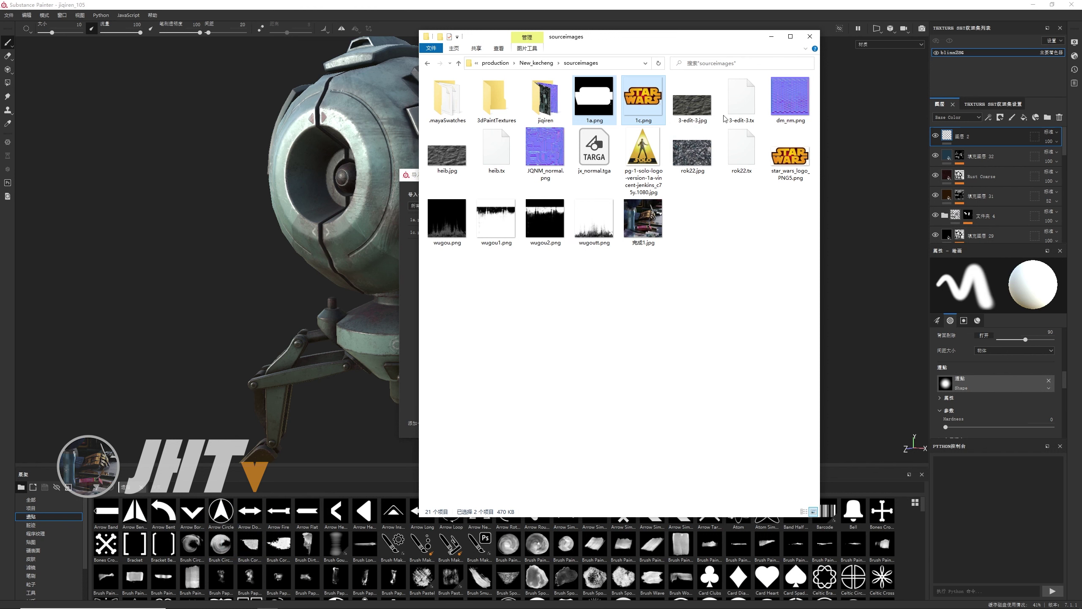
click(771, 37)
drag(426, 174, 302, 165)
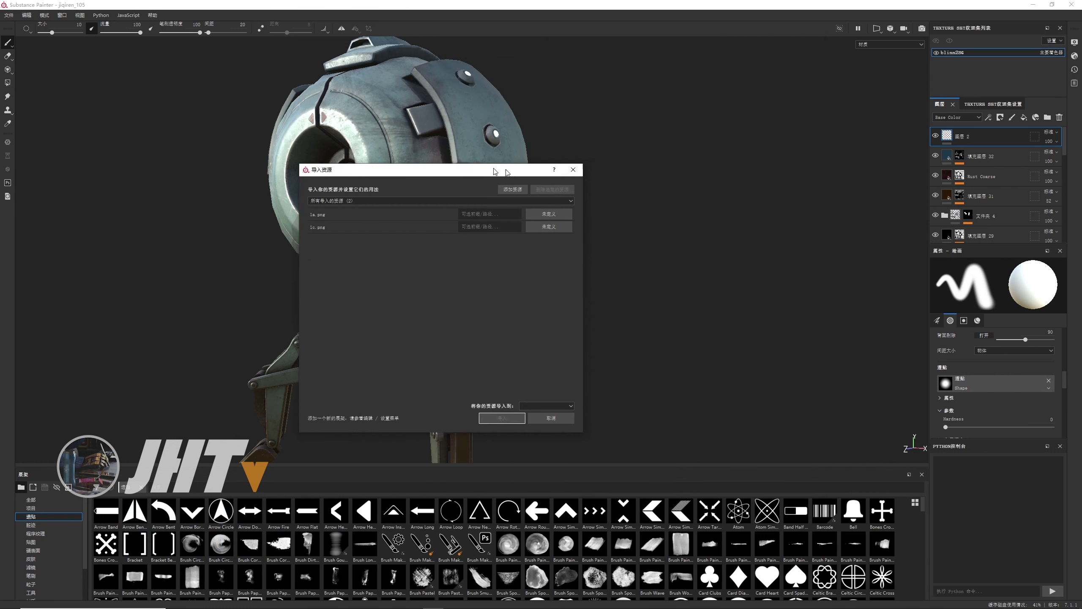
Set 1a.png usage to alpha, 1c.png to texture, destination jiqiren_105, and import
click(527, 212)
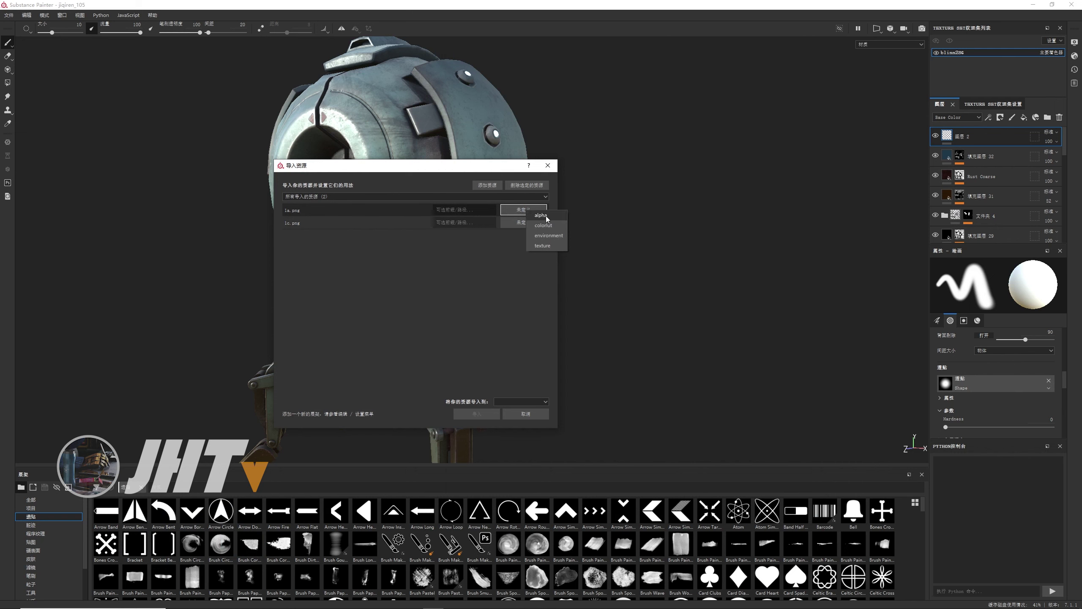
click(545, 216)
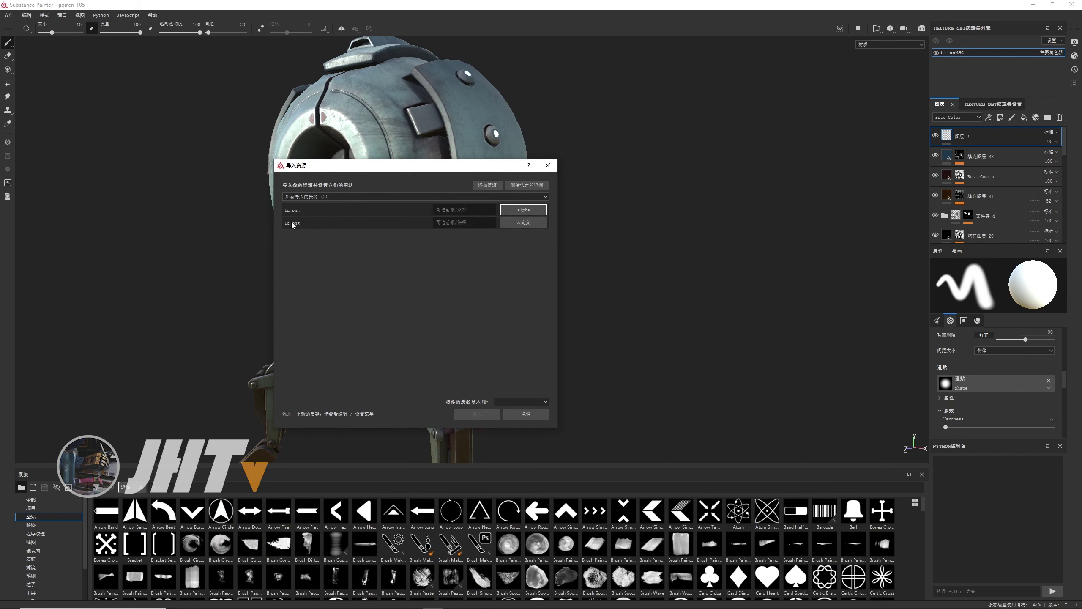
click(410, 229)
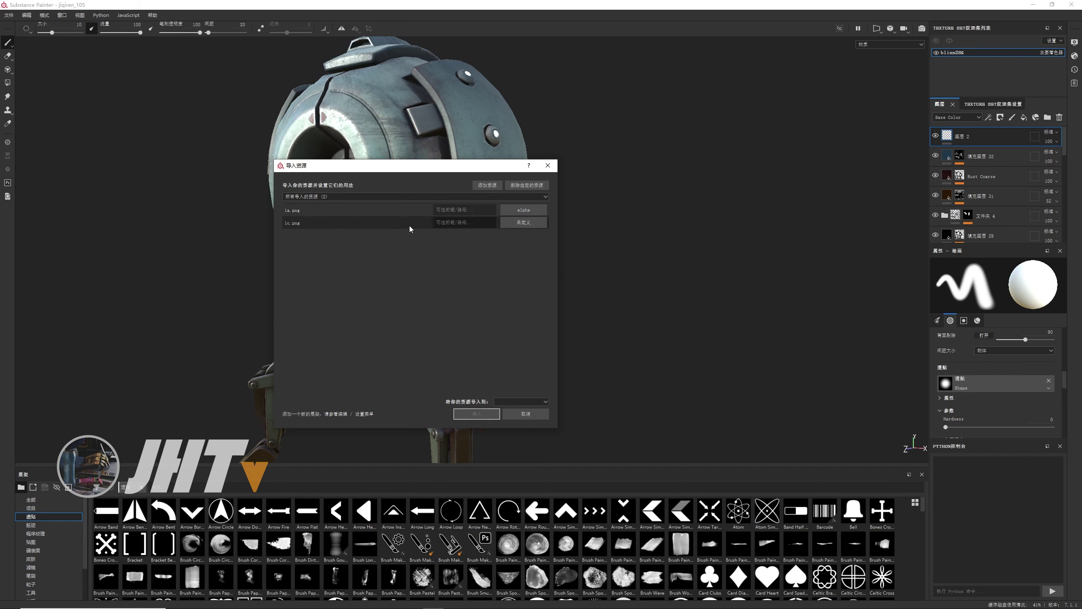
click(524, 223)
click(521, 401)
click(511, 412)
click(480, 417)
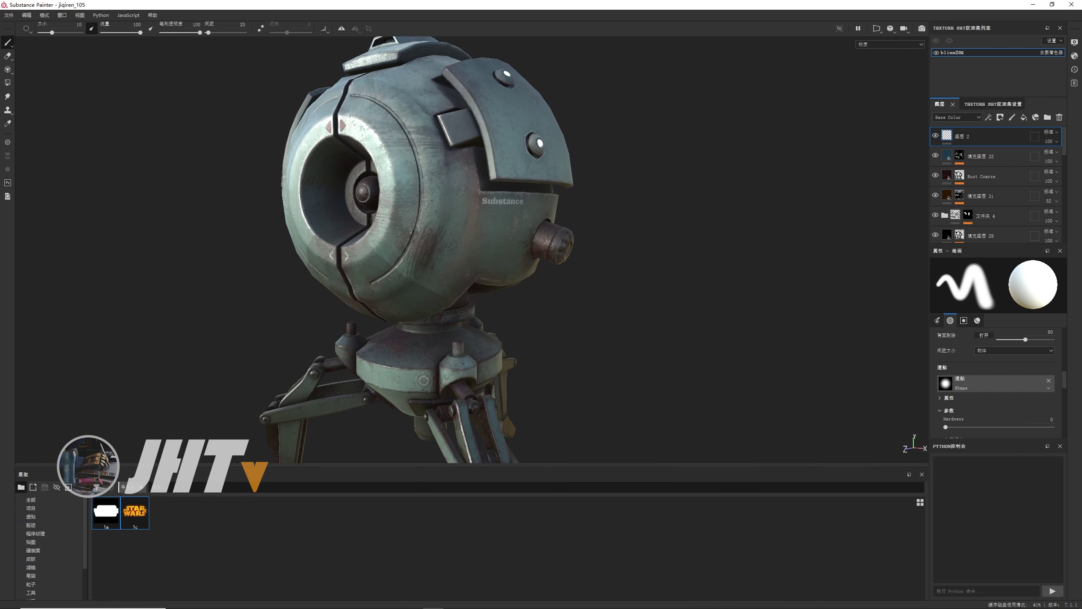
Replace the deleted top layer with a new paint layer
key(Delete)
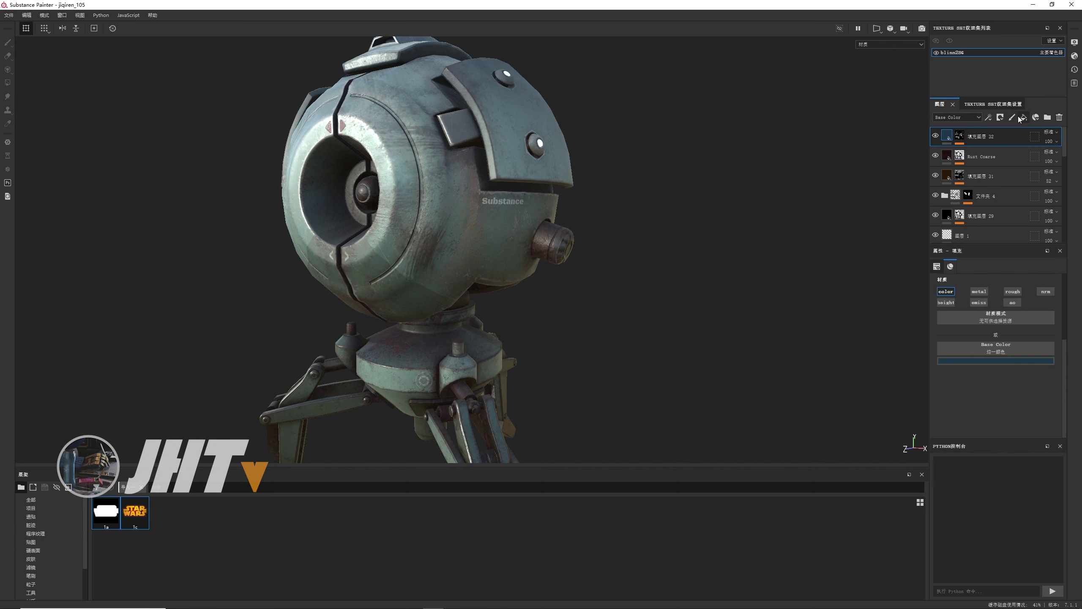
click(1013, 119)
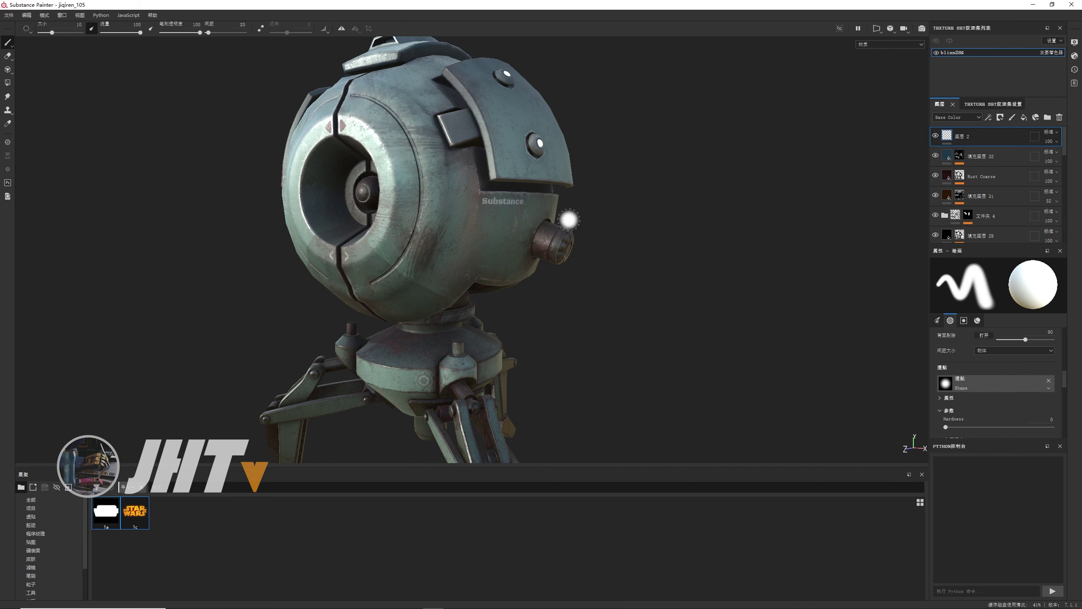
alt+middle_drag(512, 302, 573, 303)
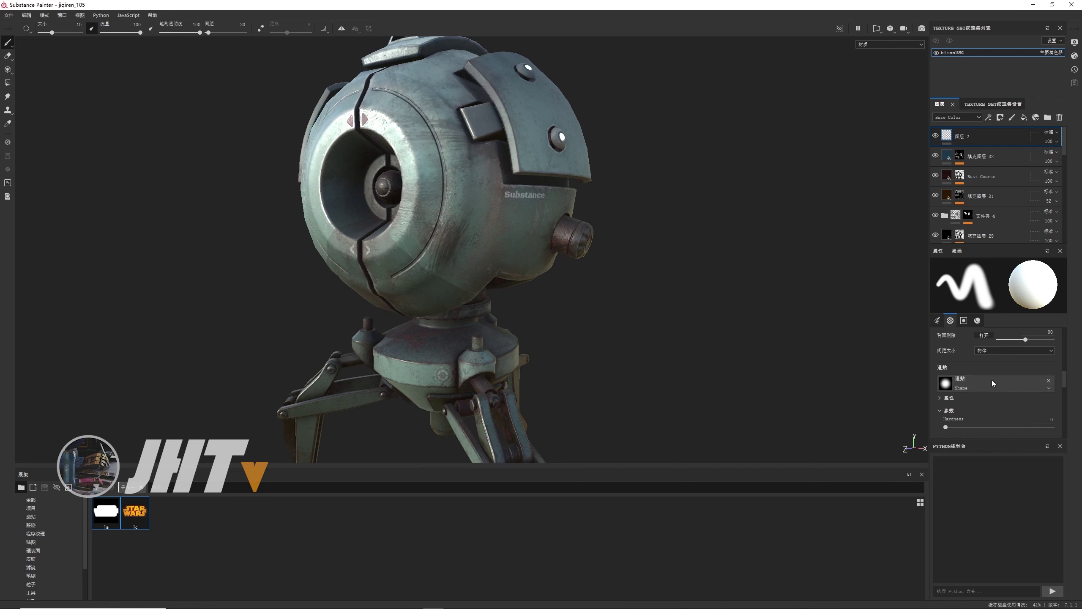
Turn off the new paint layer's normal channel and pick the Star Wars image on the shelf
click(977, 321)
scroll(985, 400, down, 1)
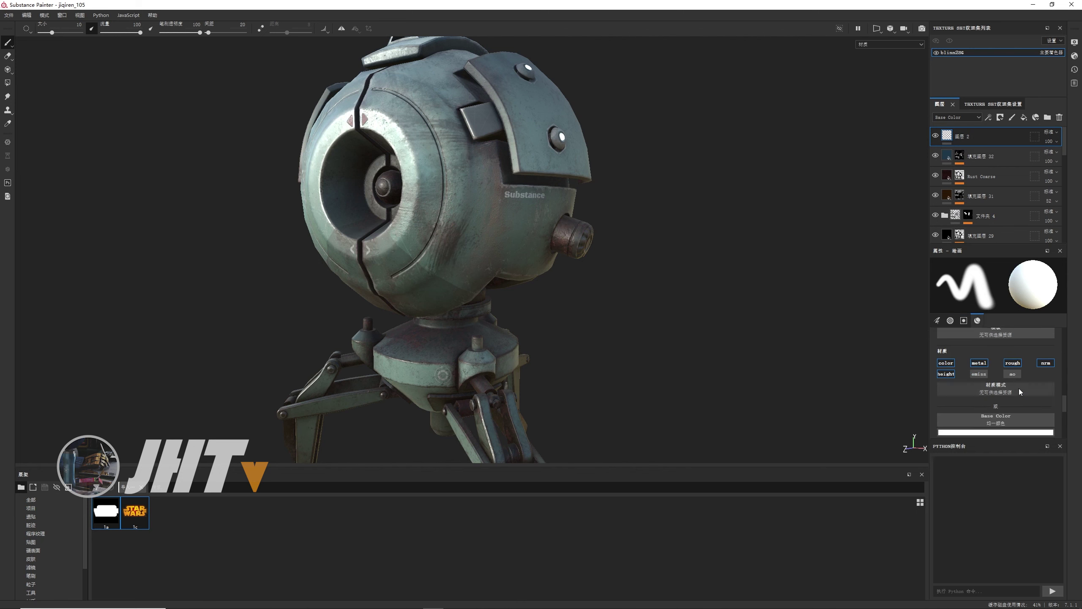
click(1047, 365)
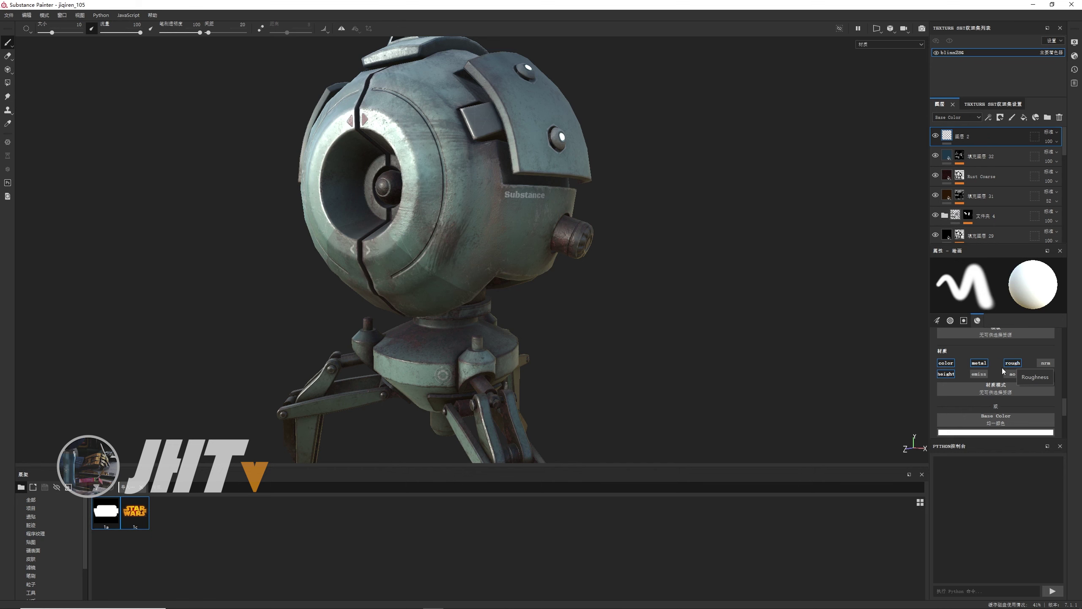
scroll(997, 372, down, 2)
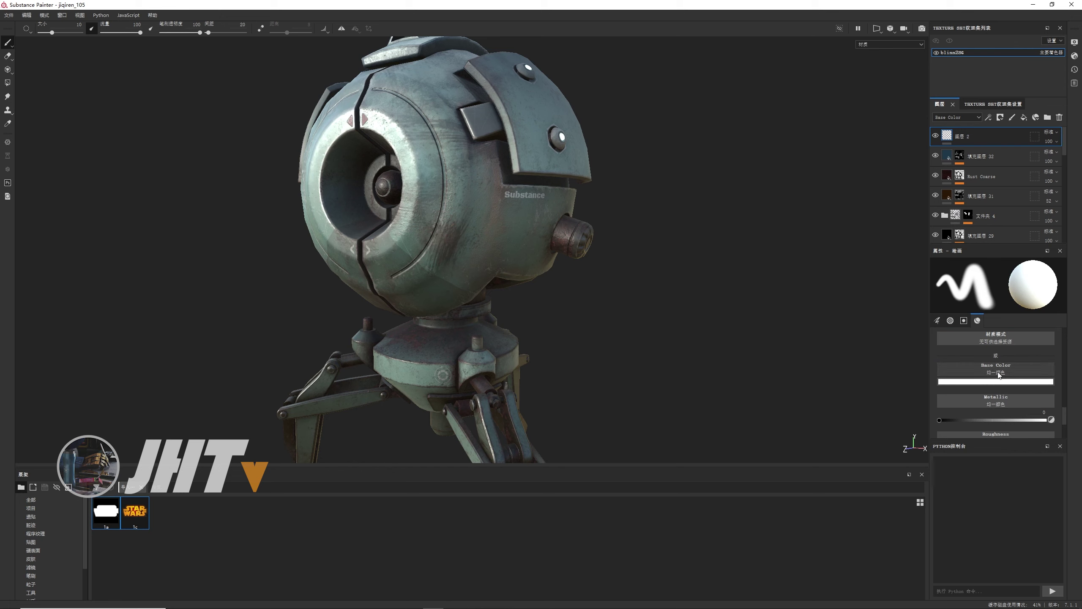
click(133, 513)
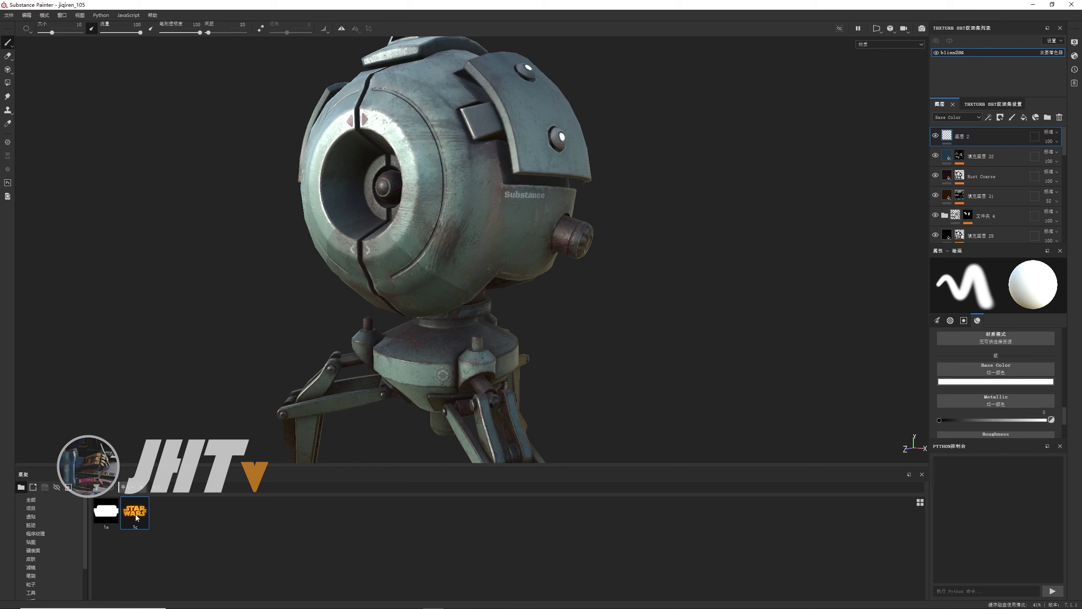
Drop the Star Wars image into the paint layer's Base Color slot
drag(137, 517, 1005, 369)
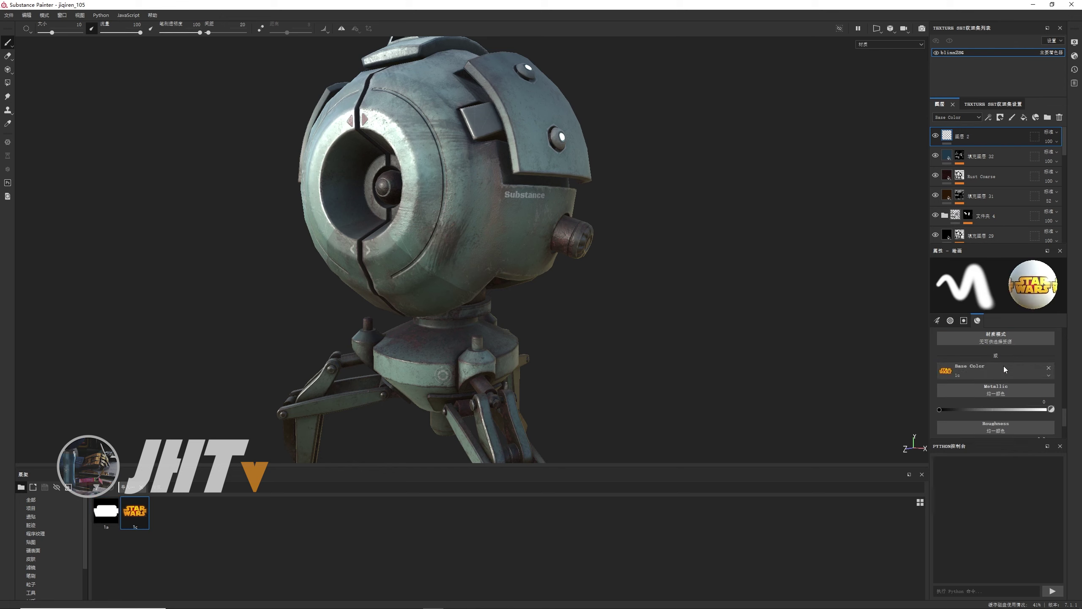
alt+drag(844, 358, 671, 286)
scroll(671, 286, up, 3)
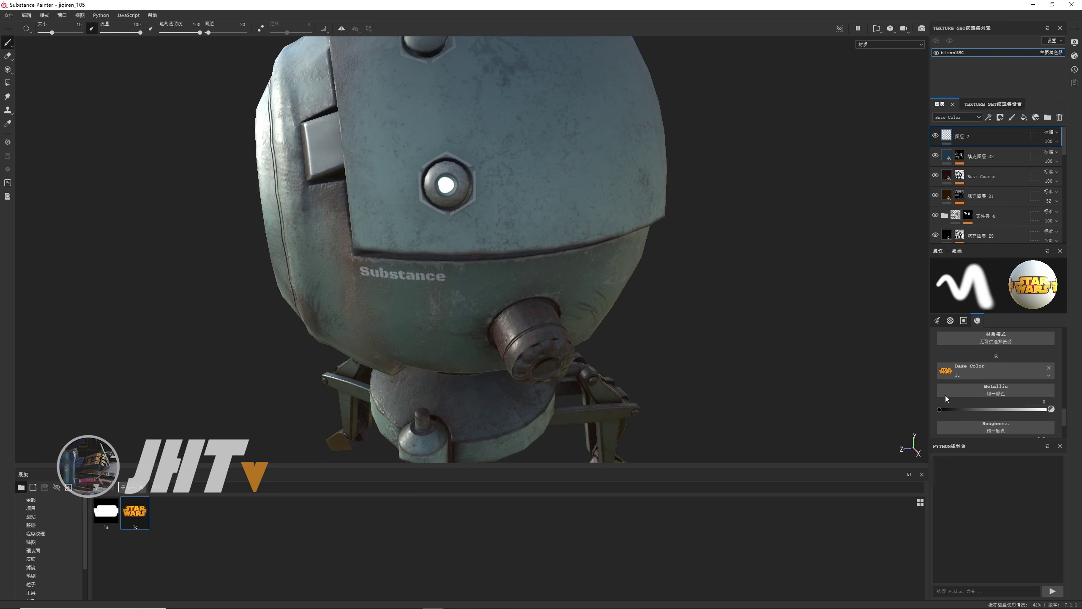
Enlarge the brush to about 35, stamp a trial logo on the head, then undo it
alt+drag(525, 244, 399, 240)
ctrl+right_drag(399, 239, 407, 242)
alt+drag(401, 242, 397, 244)
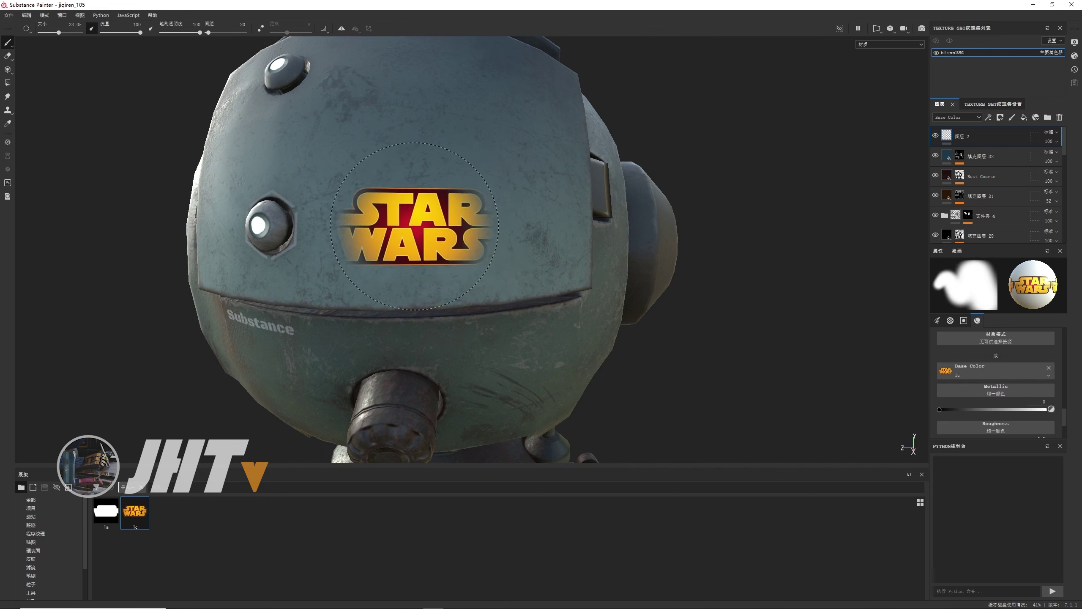
click(416, 225)
scroll(520, 277, up, 3)
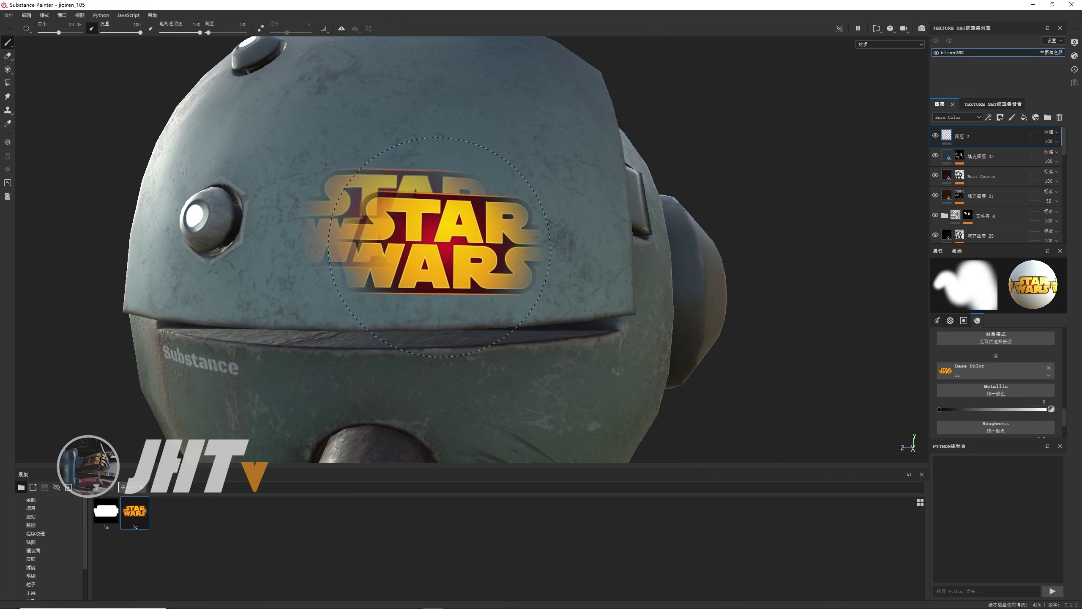
scroll(1014, 382, up, 2)
scroll(1006, 387, up, 3)
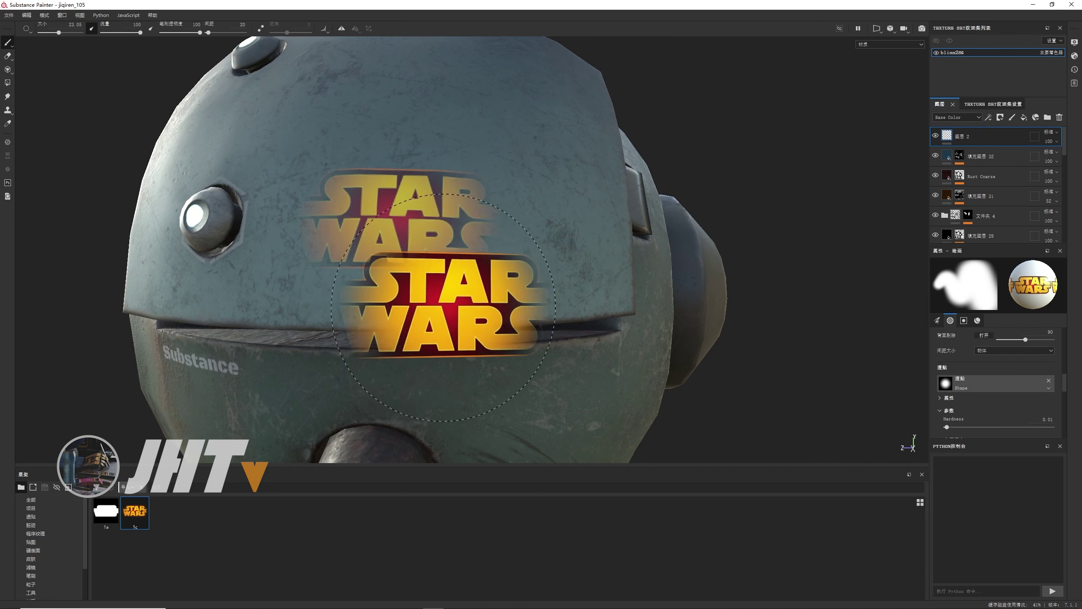
key(ctrl+z)
Use the 1a logo shape as the brush alpha and enlarge the brush
alt+drag(631, 264, 294, 409)
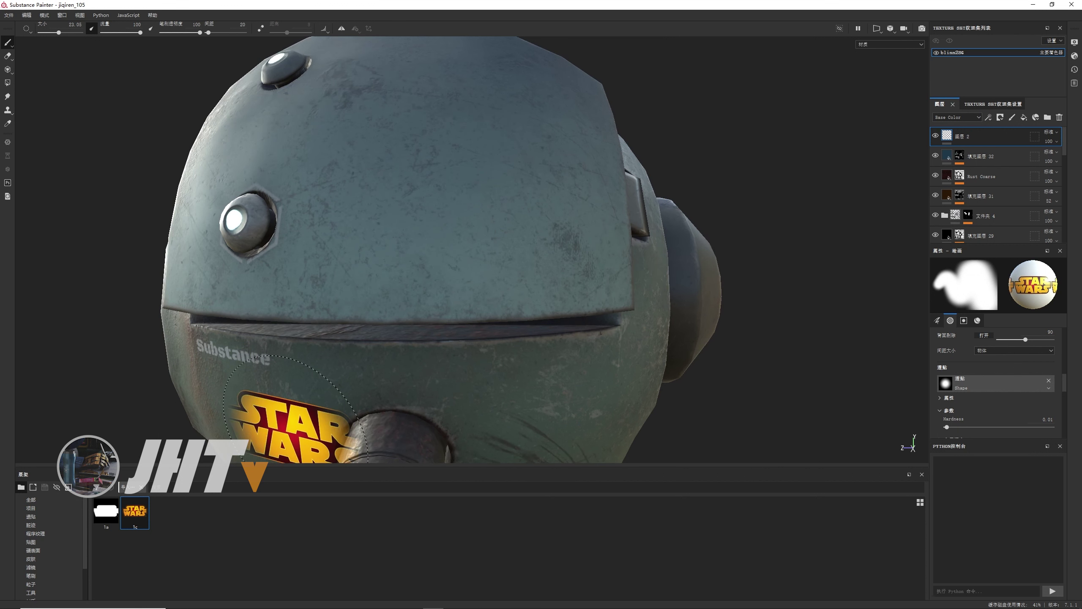
click(107, 526)
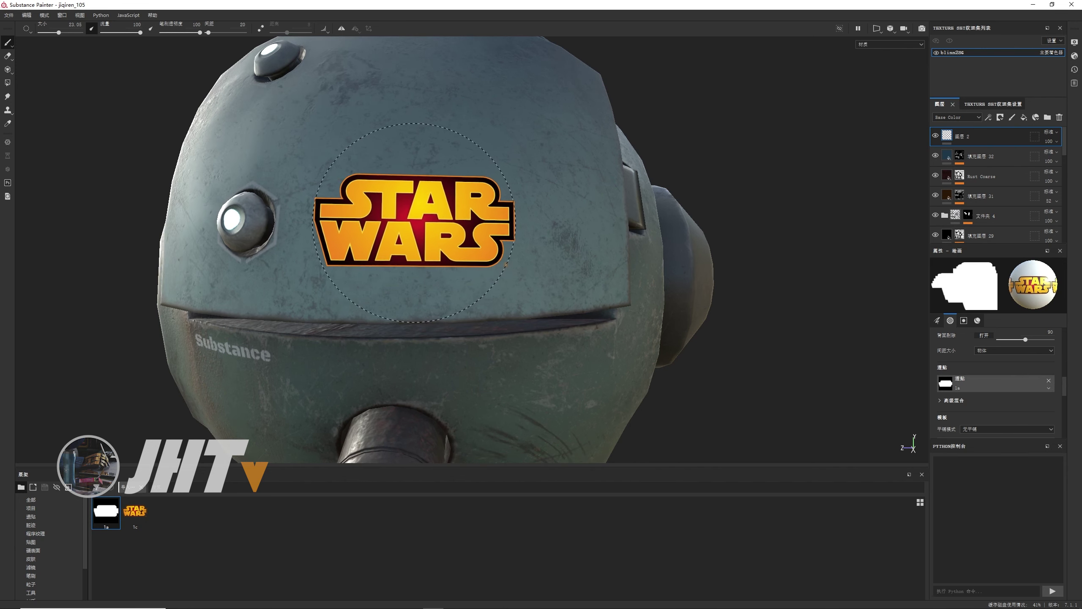
ctrl+right_drag(407, 220, 443, 219)
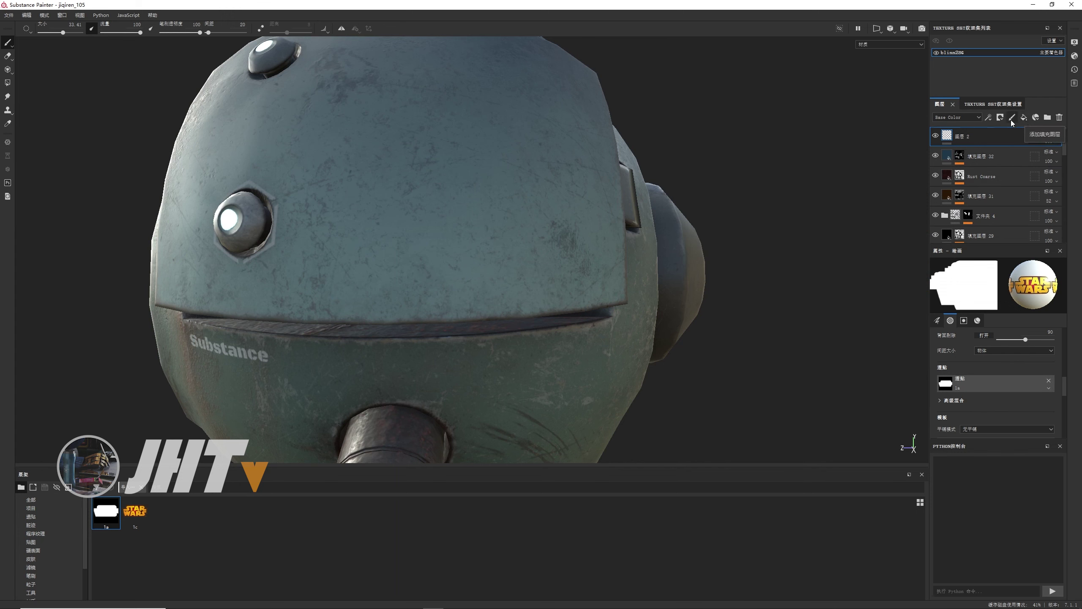
Set the stamp material to metallic about 0.24, roughness about 0.55 and height about 0.12
click(978, 320)
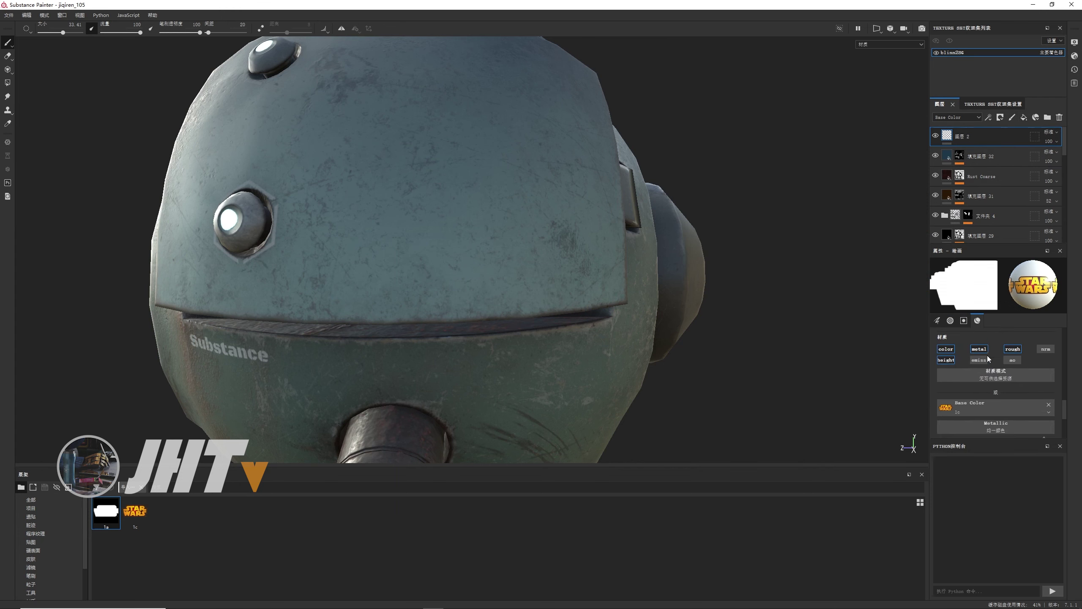
scroll(985, 380, down, 2)
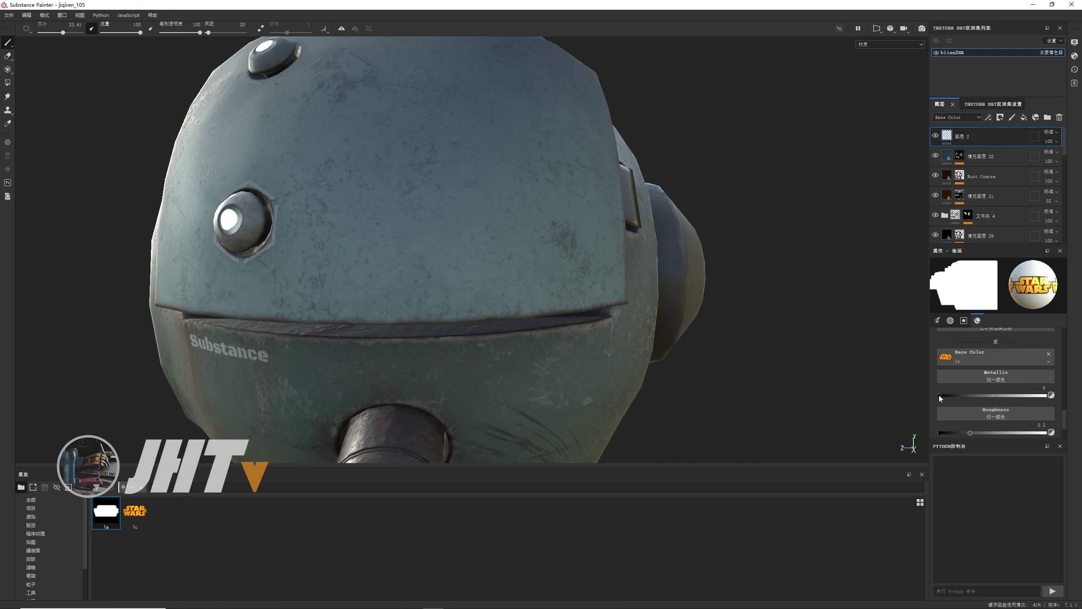
mouse_move(940, 396)
mouse_down()
mouse_move(953, 397)
mouse_move(940, 400)
mouse_up()
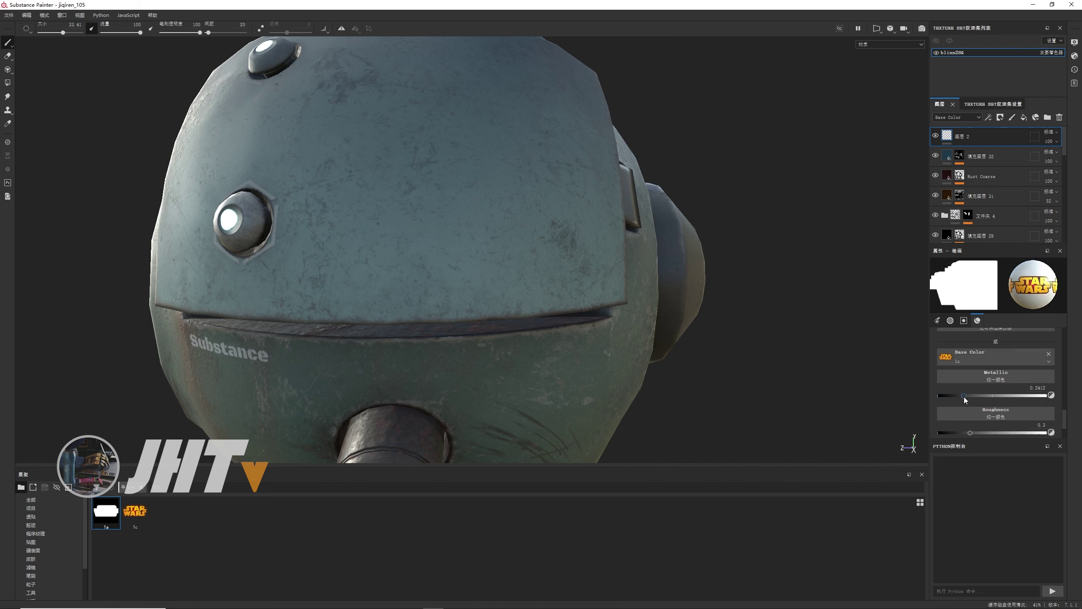
scroll(964, 397, down, 1)
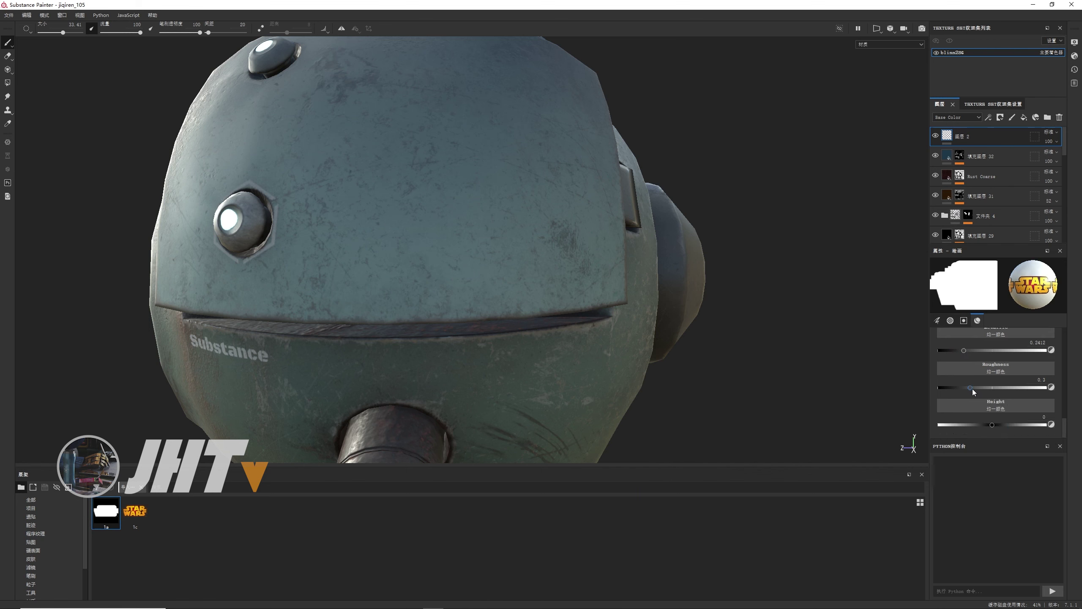
drag(972, 390, 939, 389)
mouse_move(957, 386)
mouse_down()
mouse_move(970, 391)
mouse_move(929, 387)
mouse_up()
mouse_move(1038, 388)
mouse_down()
mouse_move(980, 387)
mouse_move(997, 386)
mouse_up()
drag(993, 425, 979, 425)
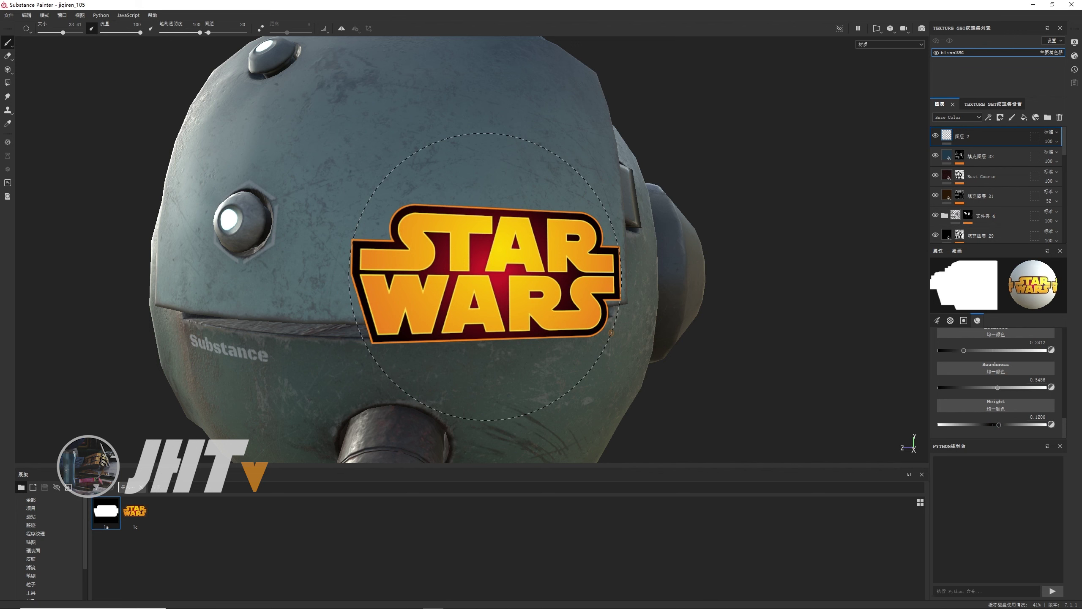
Shrink the brush and stamp the first Star Wars decal on the robot head
key(bracketleft)
key(bracketleft)
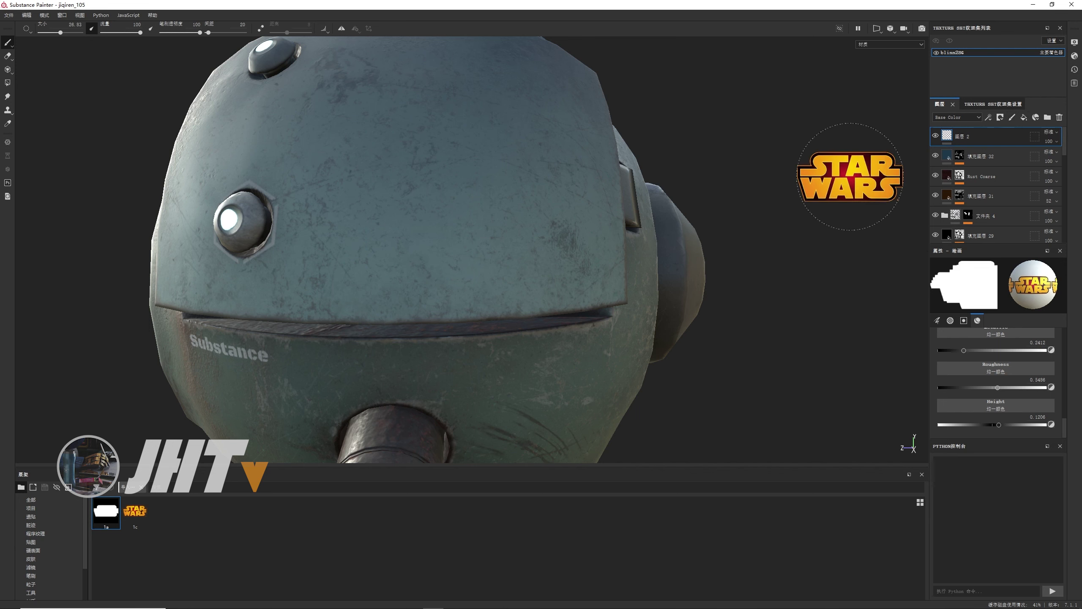
alt+drag(533, 252, 469, 224)
click(411, 242)
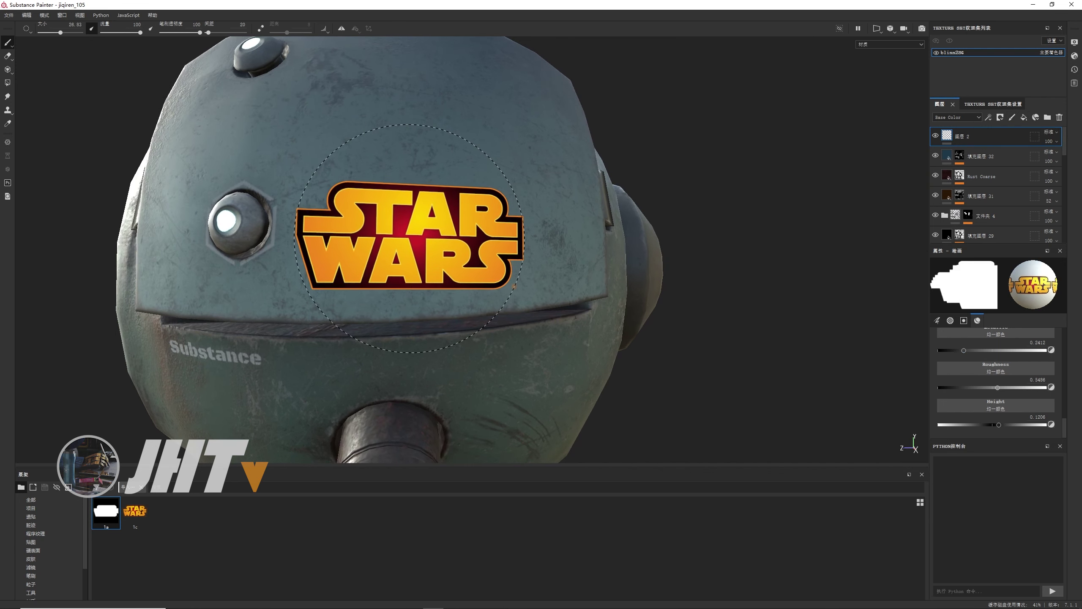
alt+right_drag(658, 218, 154, 206)
mouse_move(153, 206)
alt+mouse_down()
mouse_move(617, 236)
mouse_move(609, 259)
alt+mouse_up()
alt+right_drag(609, 259, 659, 263)
alt+drag(659, 264, 624, 374)
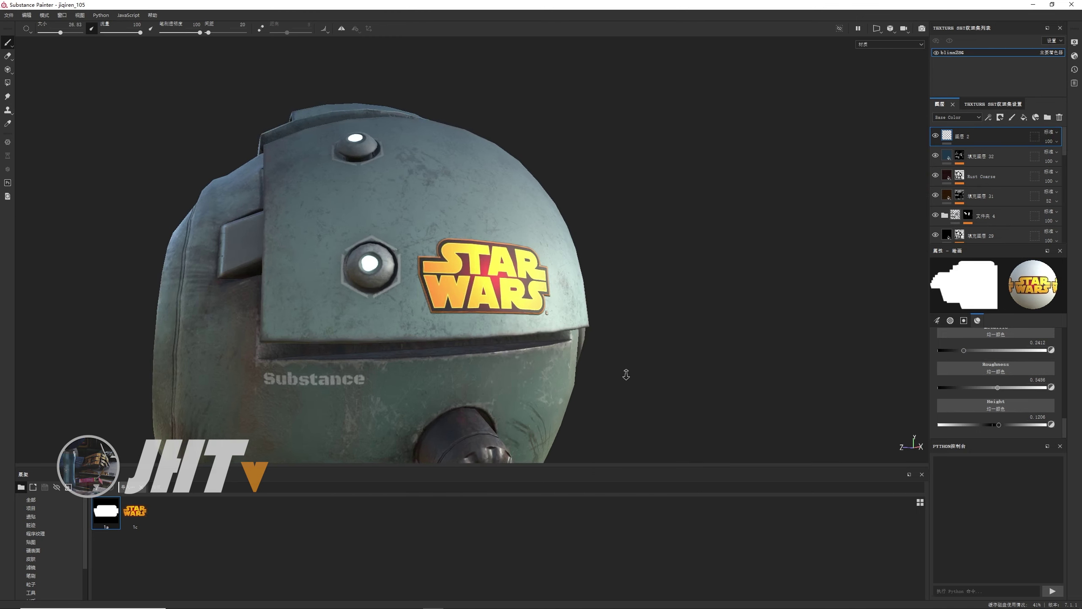
alt+right_drag(624, 374, 700, 277)
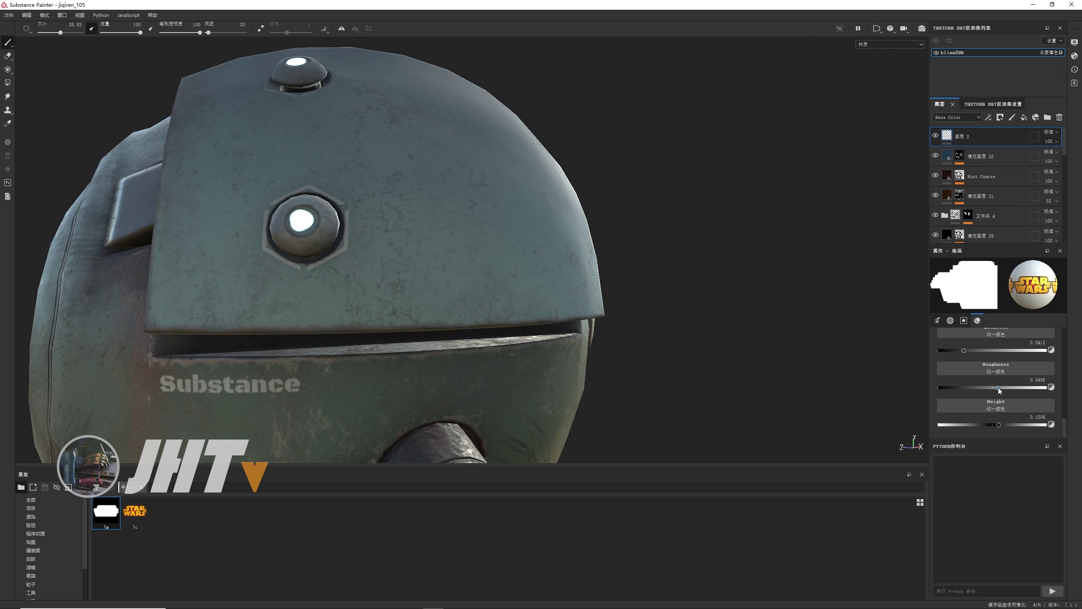
Lower decal roughness to about 0.24 and stamp a second clean decal, undoing a smeared stroke
drag(998, 388, 963, 387)
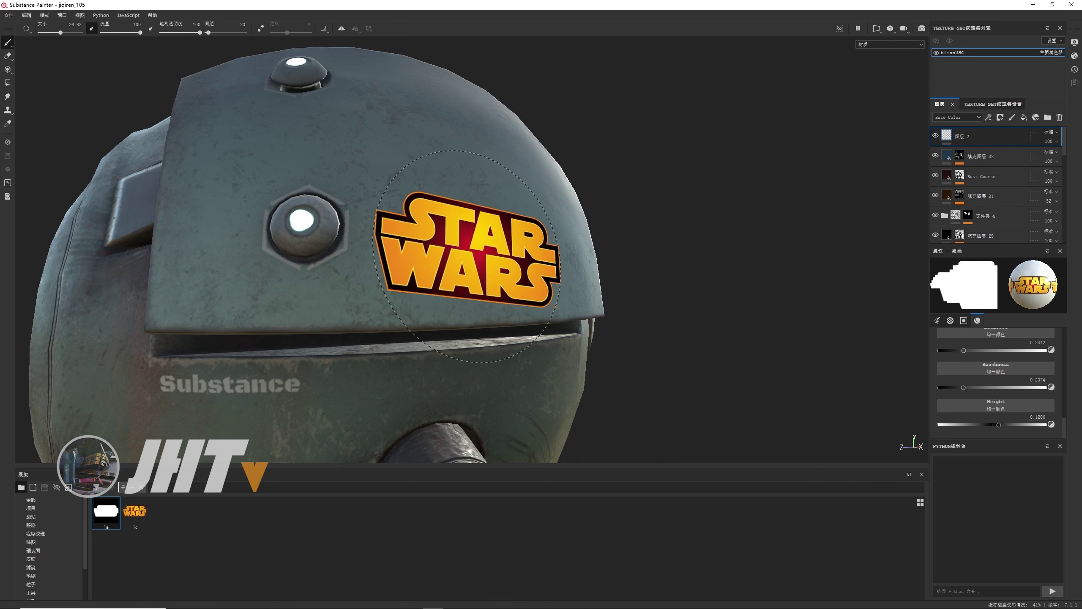
mouse_move(467, 256)
alt+mouse_down()
mouse_move(472, 245)
mouse_move(746, 248)
mouse_move(401, 255)
mouse_move(724, 323)
mouse_move(395, 226)
alt+mouse_up()
ctrl+right_drag(394, 227, 409, 227)
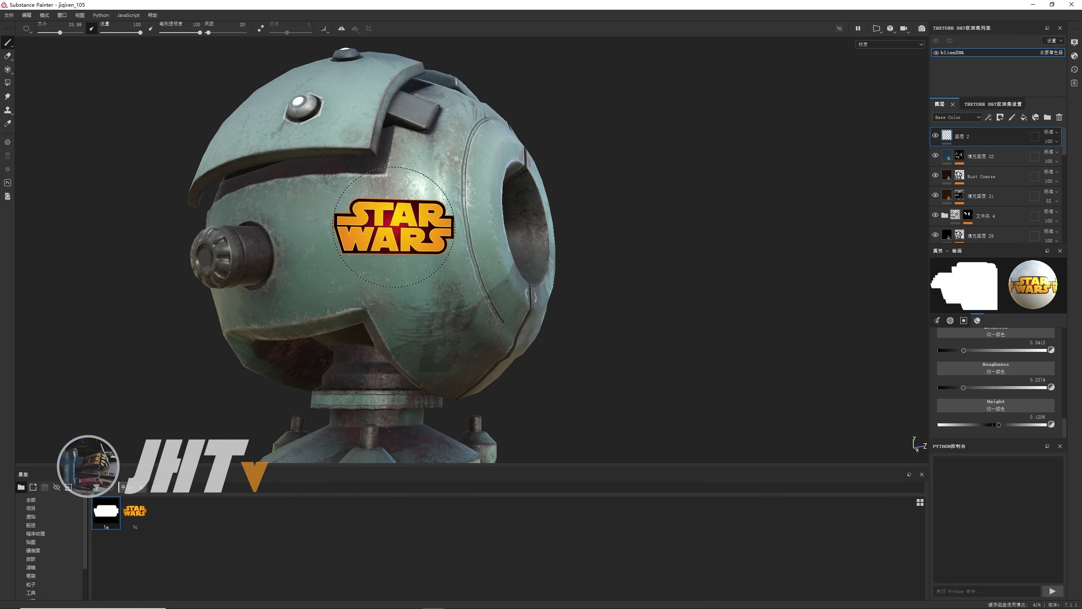
drag(394, 226, 383, 233)
key(ctrl+z)
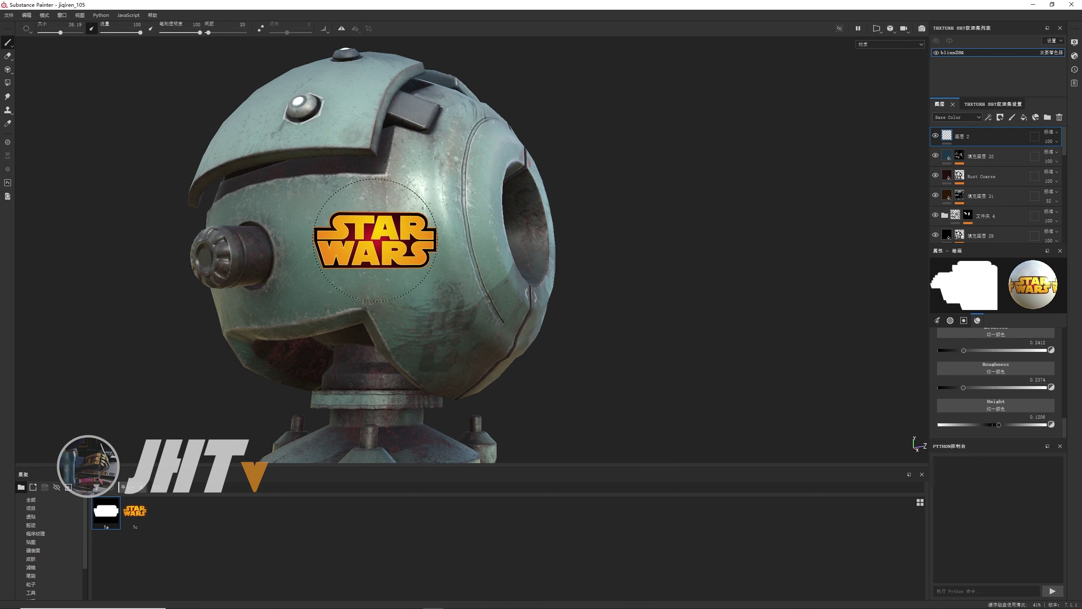
click(377, 240)
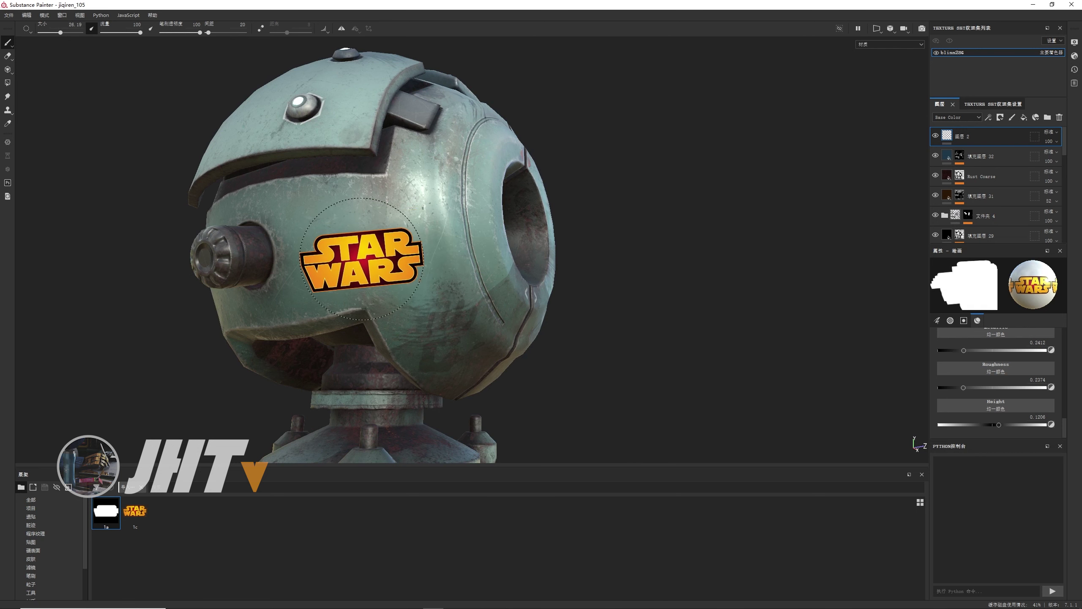
Enlarge the brush to about 32 and orbit to inspect both side-panel decals
mouse_move(555, 261)
alt+mouse_down()
mouse_move(389, 310)
mouse_move(385, 277)
mouse_move(471, 188)
alt+mouse_up()
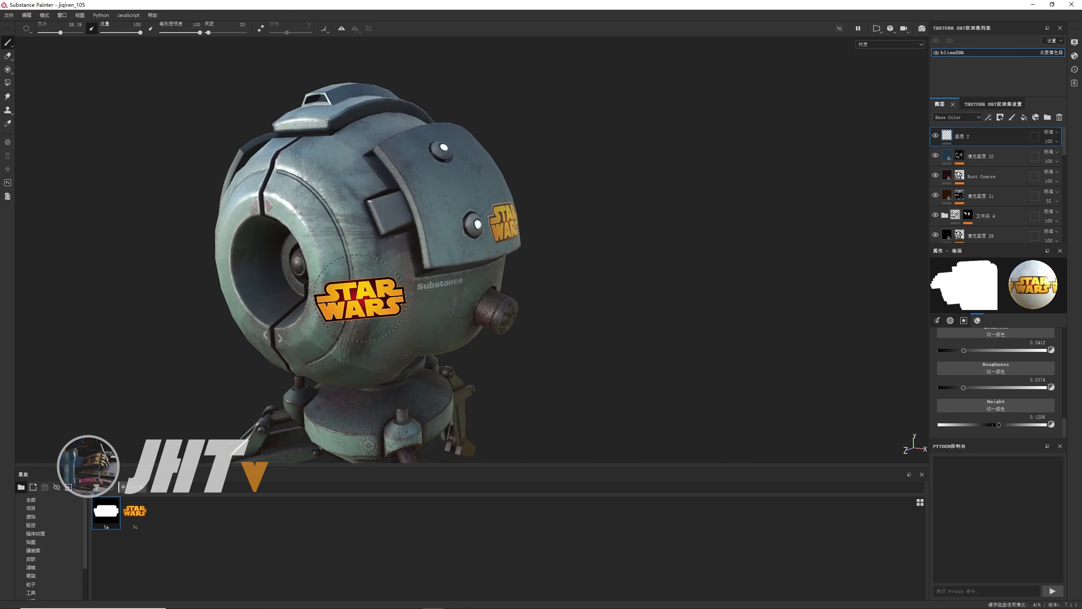
scroll(471, 187, up, 3)
ctrl+right_drag(471, 189, 494, 176)
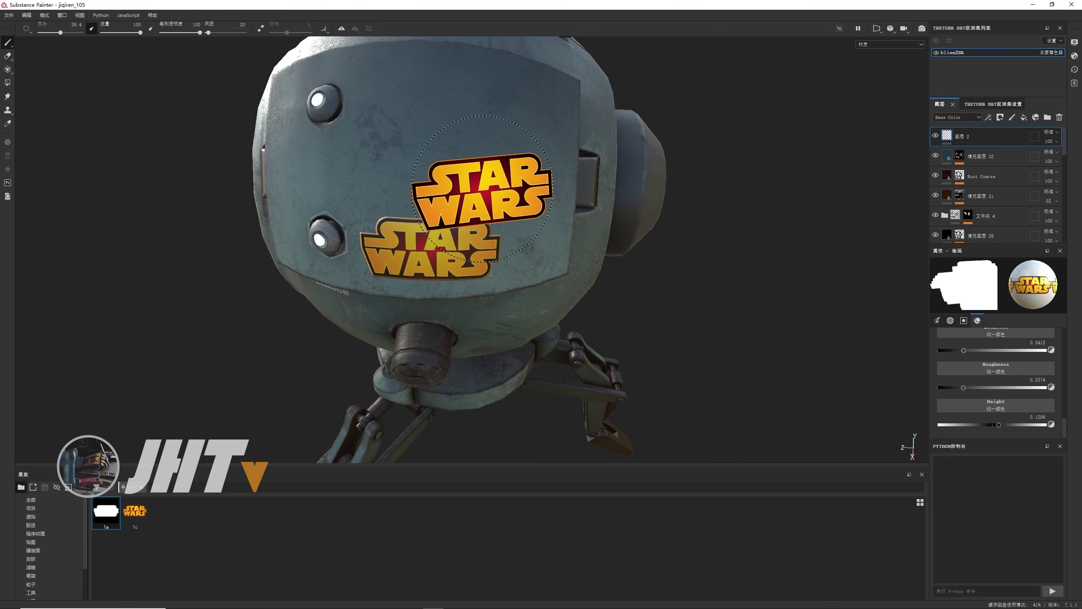
scroll(495, 176, down, 3)
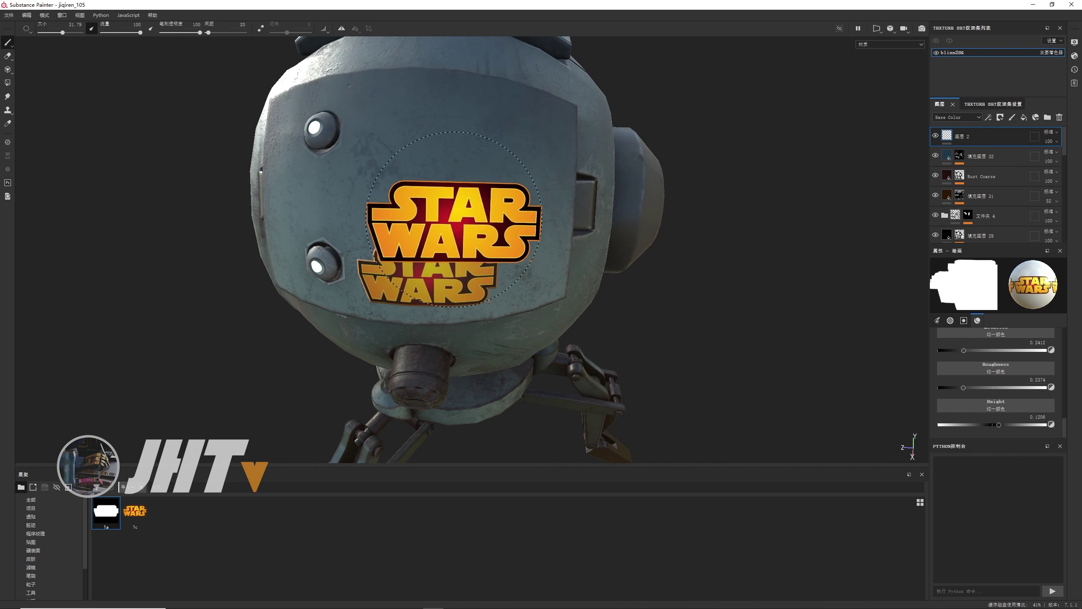
mouse_move(449, 158)
alt+mouse_down()
mouse_move(355, 187)
mouse_move(903, 228)
alt+mouse_up()
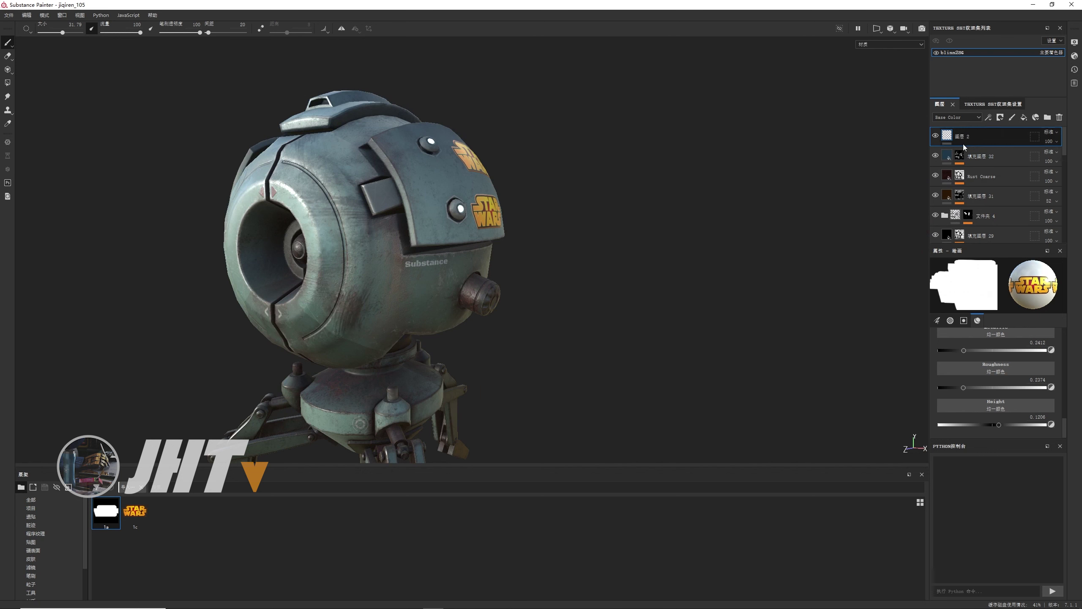
alt+drag(543, 234, 708, 295)
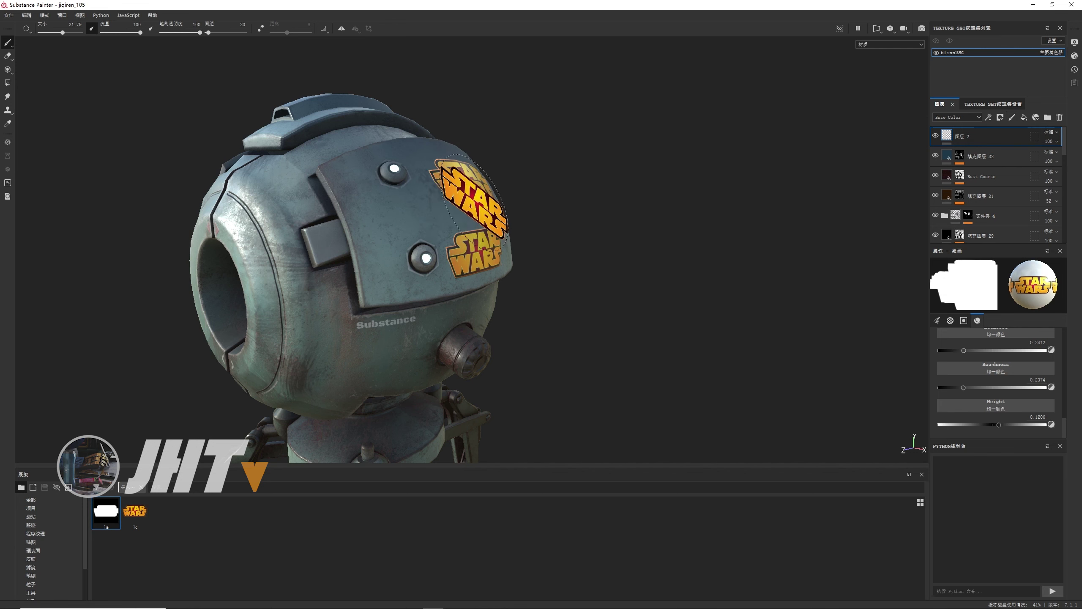
mouse_move(469, 192)
alt+mouse_down()
mouse_move(463, 237)
mouse_move(857, 170)
alt+mouse_up()
alt+drag(502, 243, 511, 145)
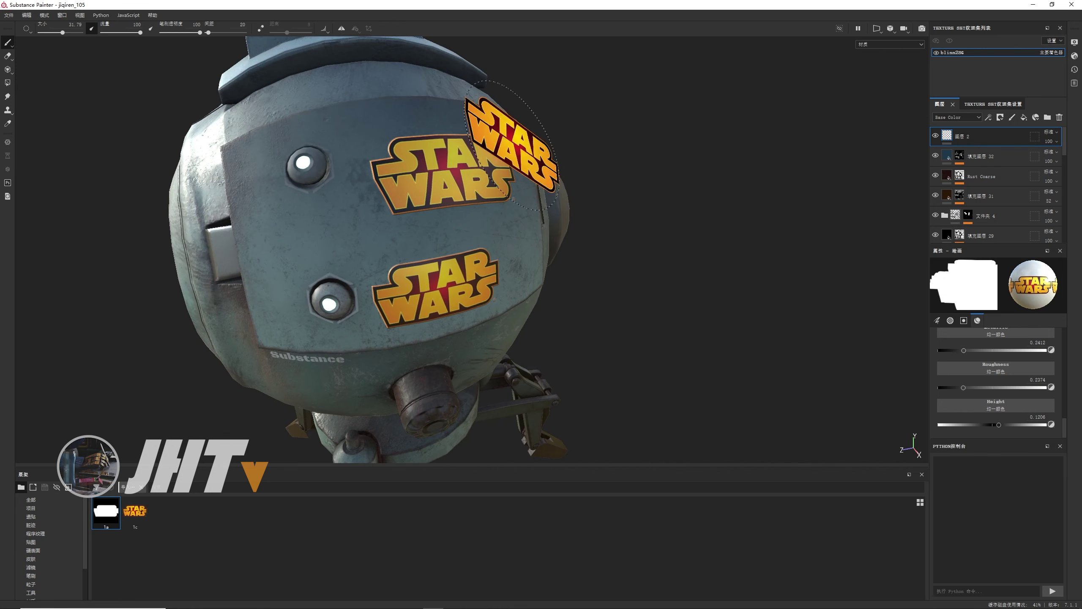
Add an inverted black mask with a paint effect to the decal layer
right_click(947, 137)
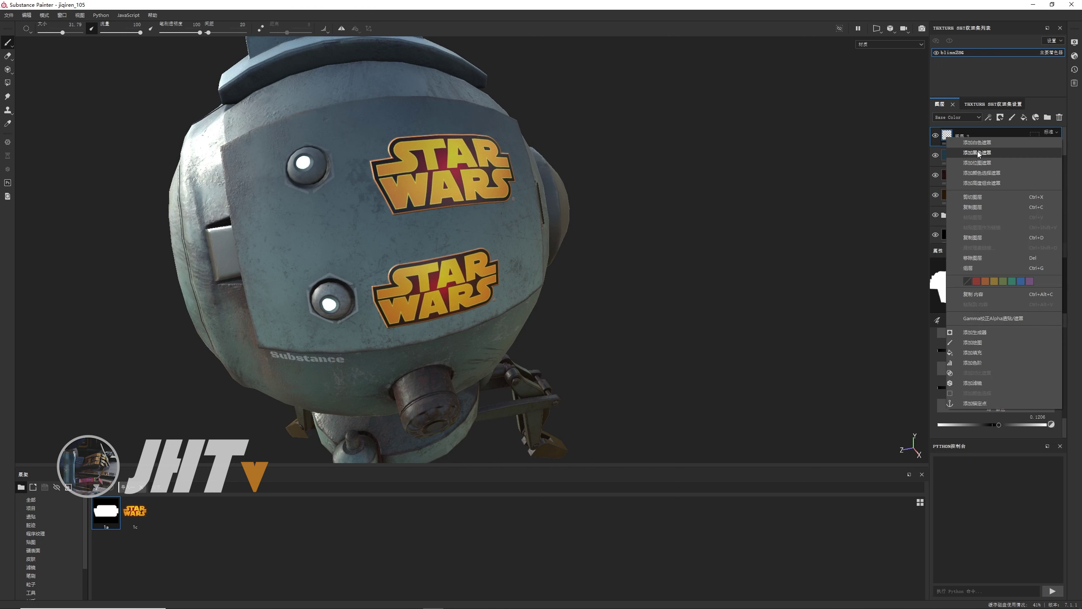
click(978, 152)
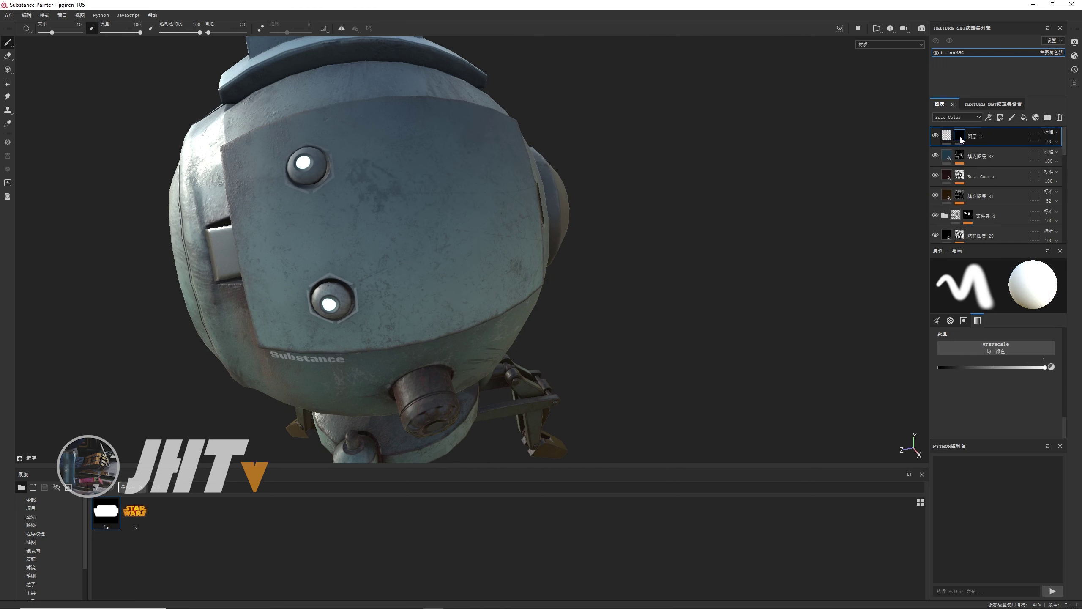
right_click(961, 140)
click(984, 142)
alt+drag(533, 205, 577, 206)
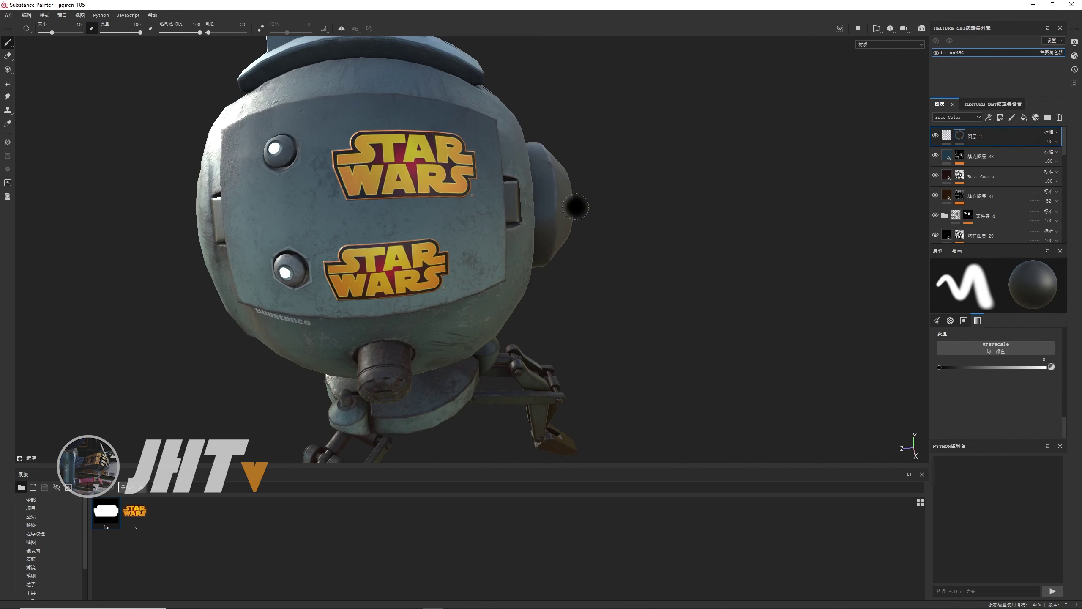
right_click(961, 137)
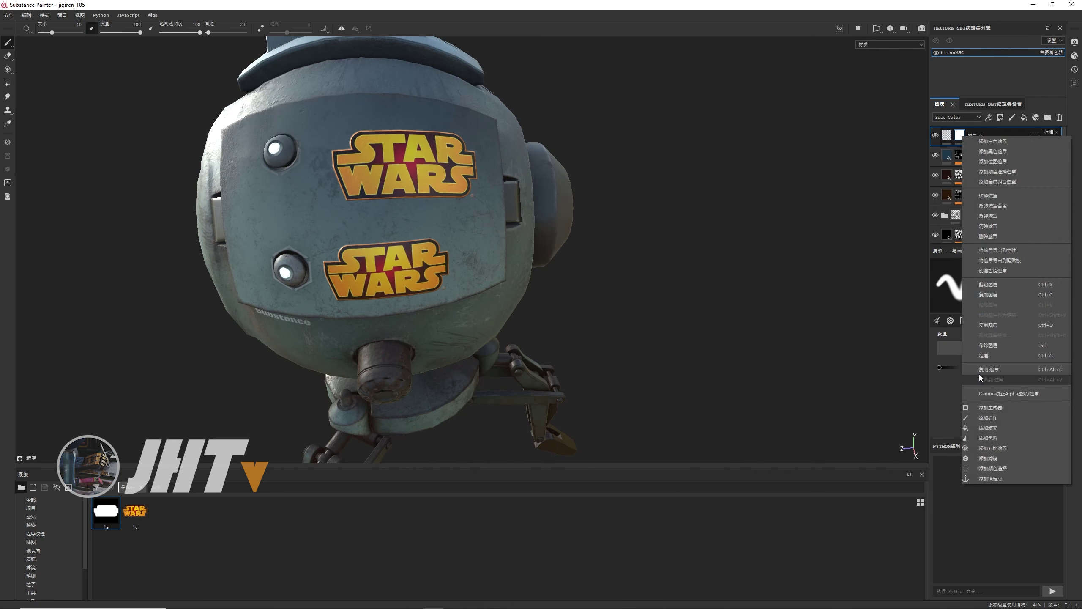
click(980, 417)
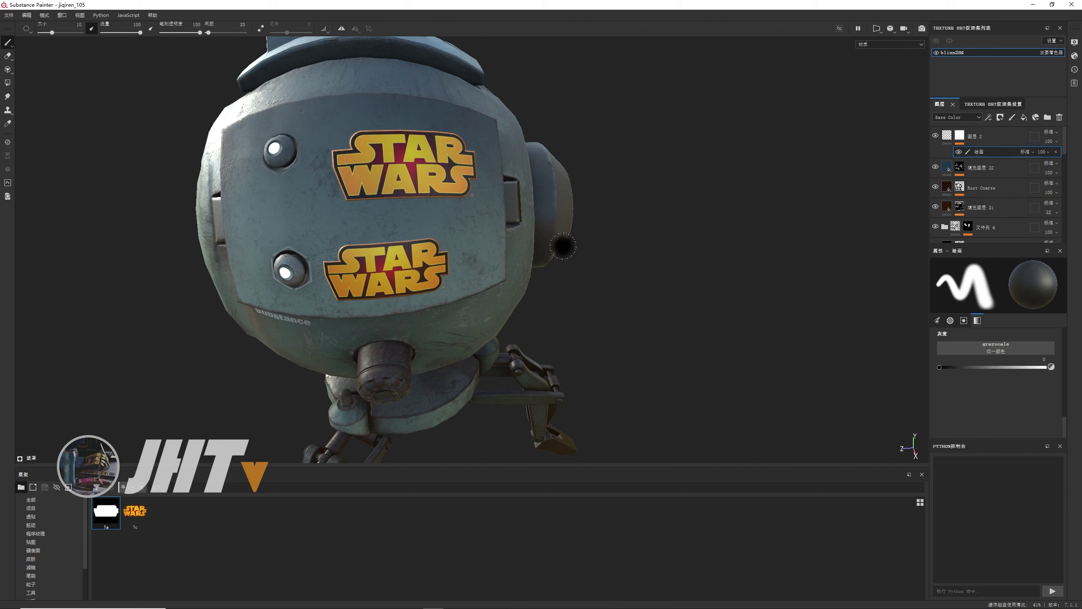
Select the Dirt 1 brush preset, testing and undoing a dab on the face
scroll(44, 565, down, 1)
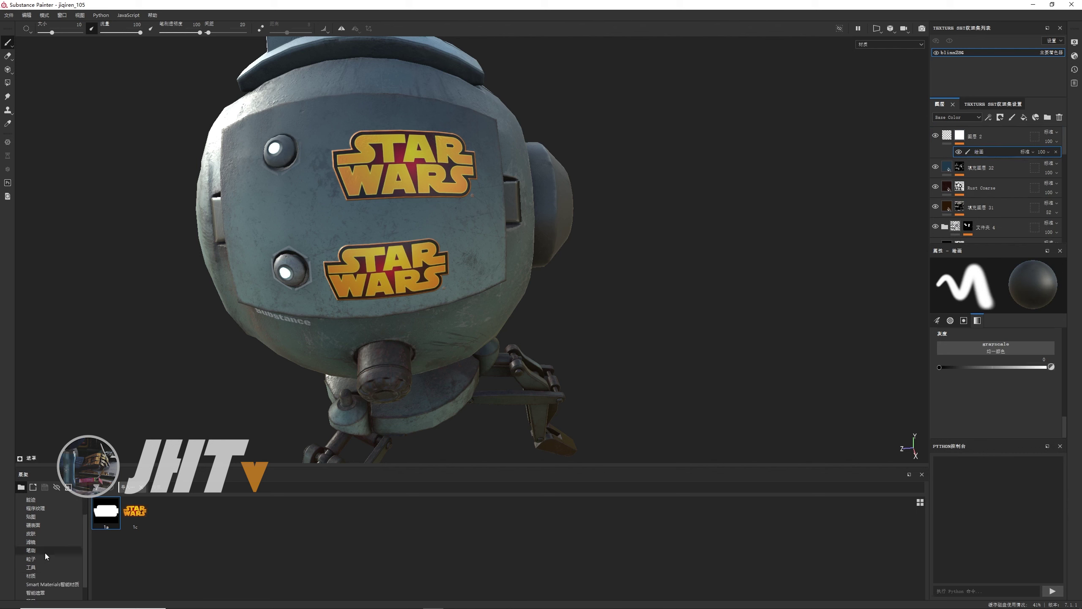
click(44, 551)
click(336, 548)
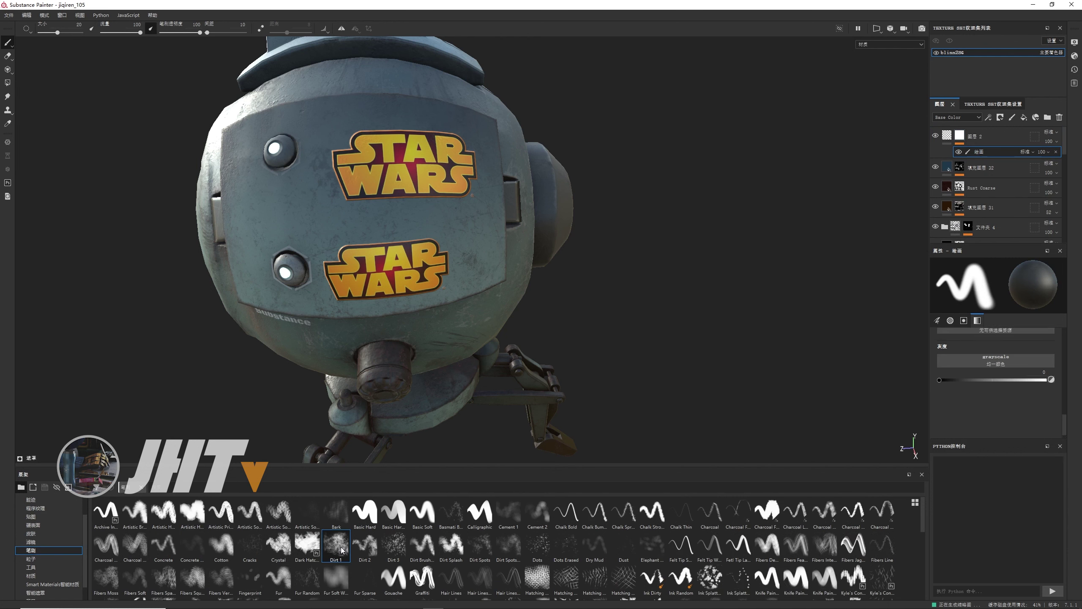
mouse_move(375, 264)
mouse_down()
mouse_move(384, 239)
mouse_move(469, 265)
mouse_up()
key(ctrl+z)
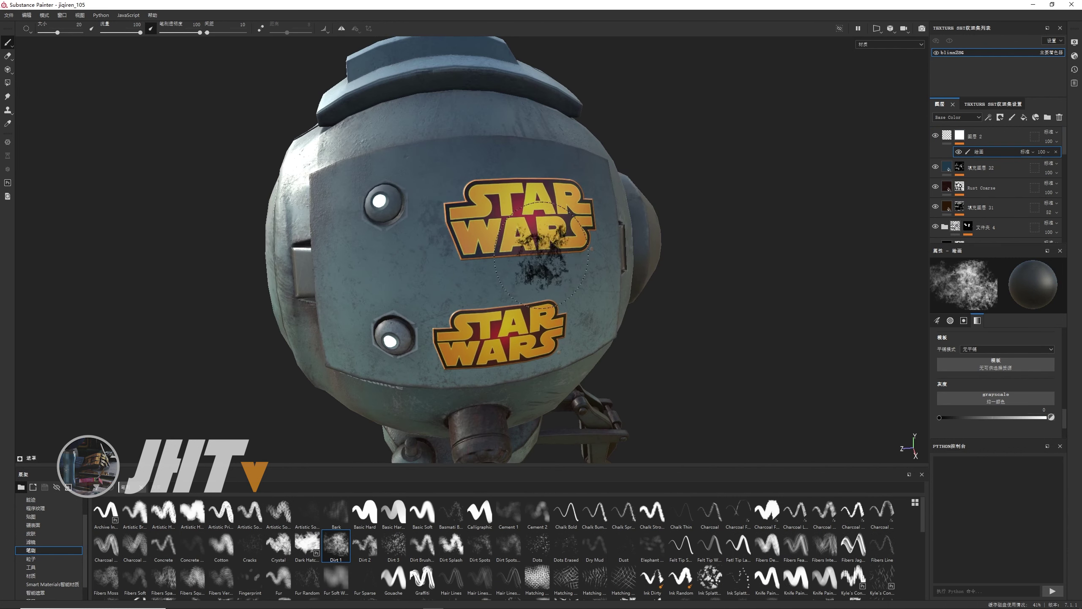
ctrl+right_drag(567, 217, 550, 218)
scroll(593, 292, up, 3)
alt+drag(593, 291, 553, 273)
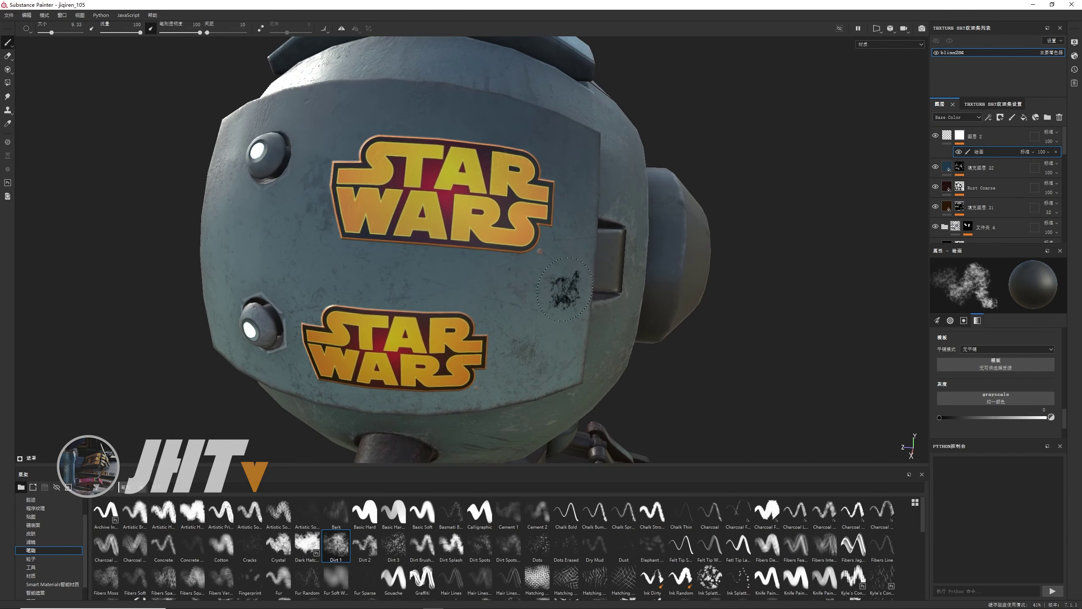
Paint dirt wear over both logos' S letters, undoing a stroke over the W
mouse_move(535, 223)
mouse_down()
mouse_move(518, 248)
mouse_move(503, 239)
mouse_move(530, 260)
mouse_move(362, 247)
mouse_move(520, 183)
mouse_move(376, 137)
mouse_up()
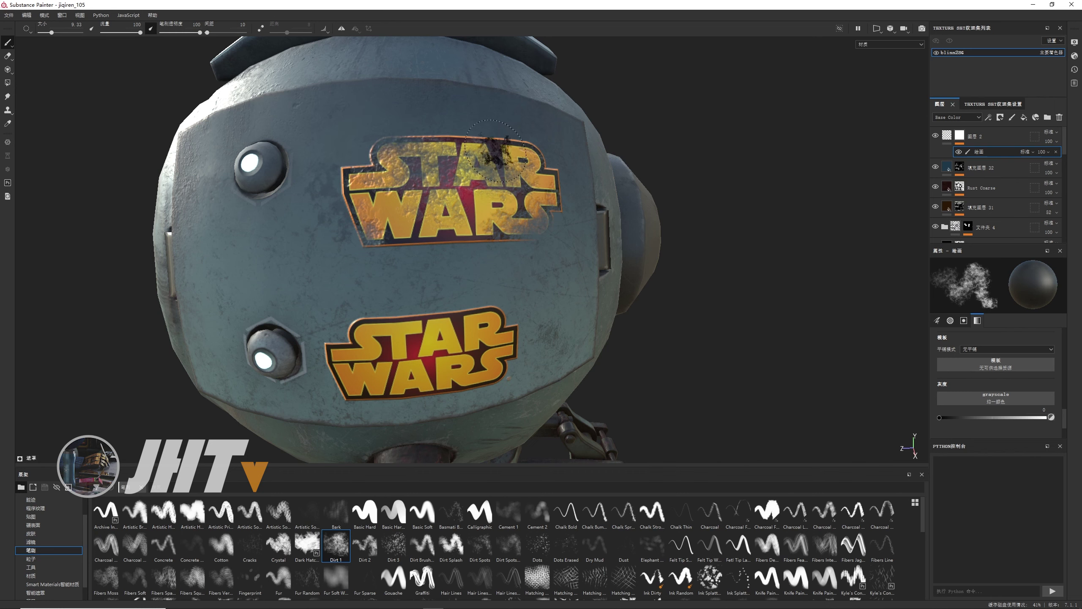
alt+drag(497, 154, 474, 260)
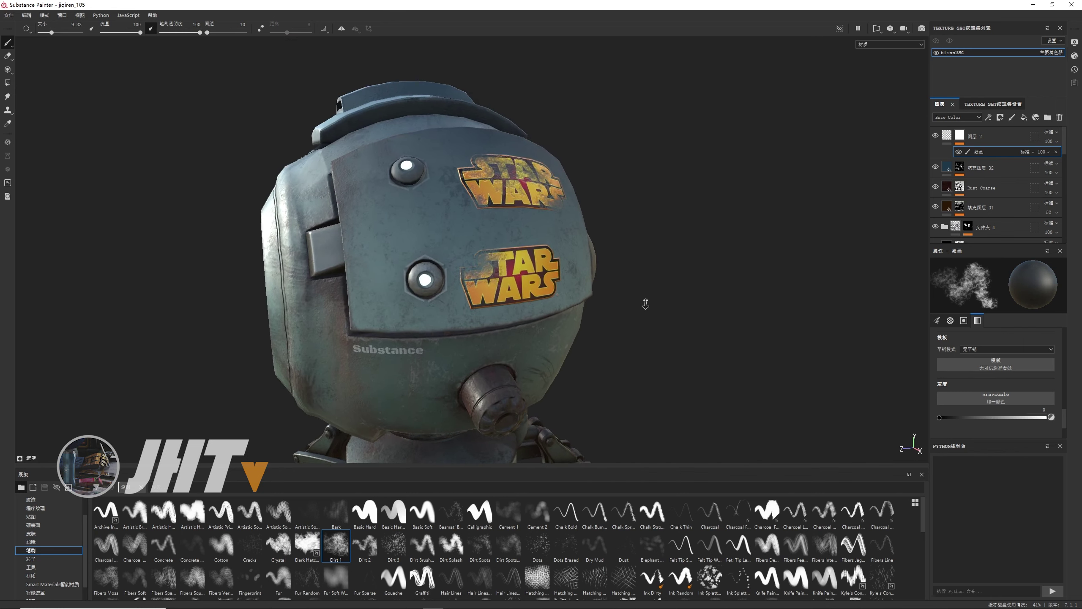
alt+drag(645, 303, 554, 277)
drag(480, 192, 485, 187)
key(ctrl+z)
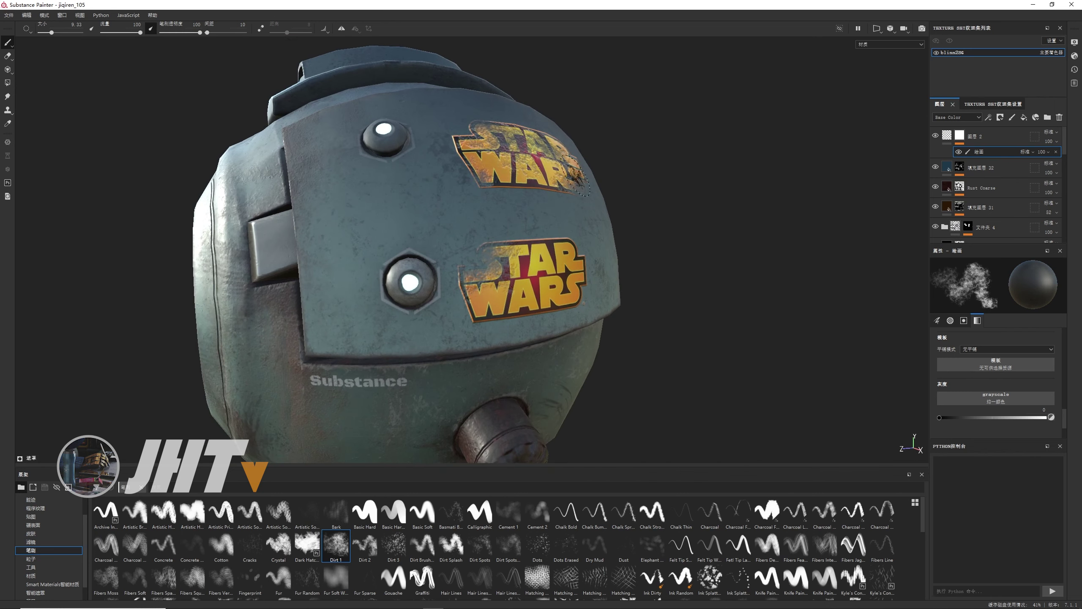
mouse_move(504, 232)
alt+mouse_down()
mouse_move(505, 222)
mouse_move(549, 226)
alt+mouse_up()
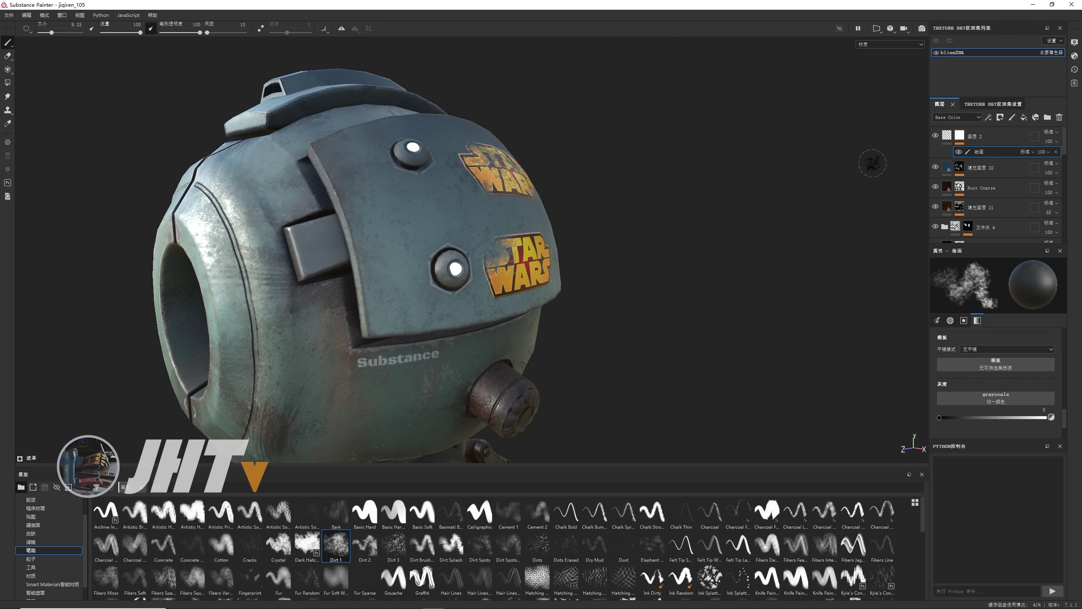
Add a new fill layer with its ao channel disabled
click(1024, 118)
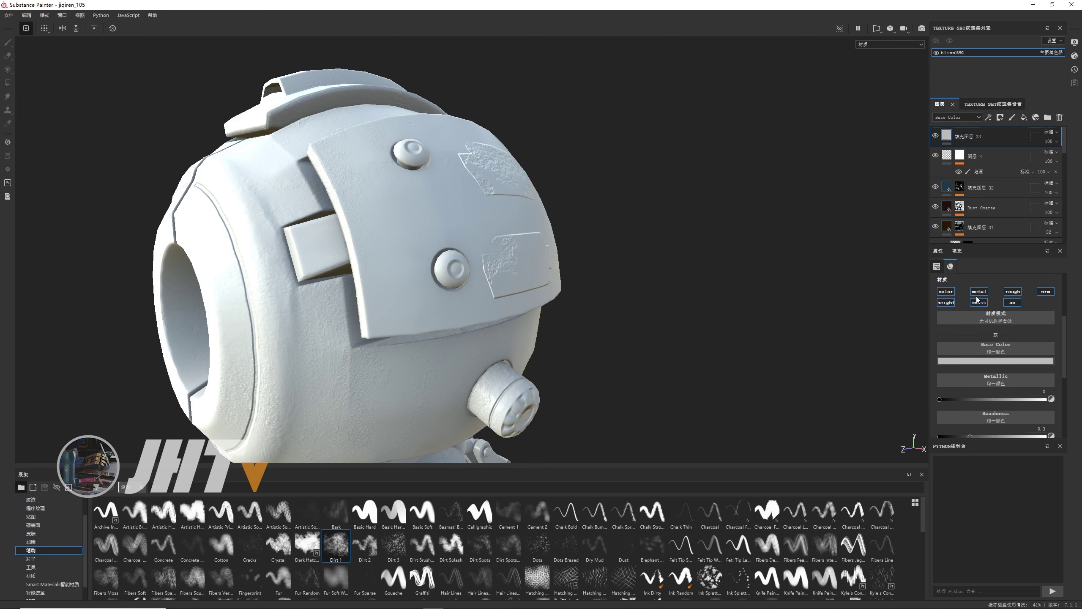
click(1013, 302)
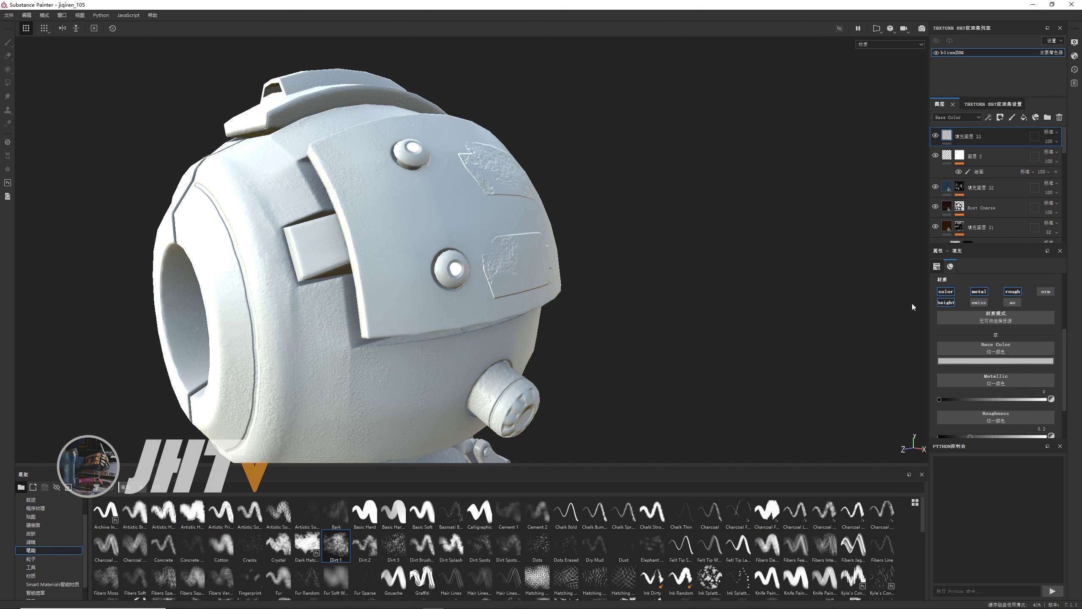
alt+drag(697, 302, 688, 284)
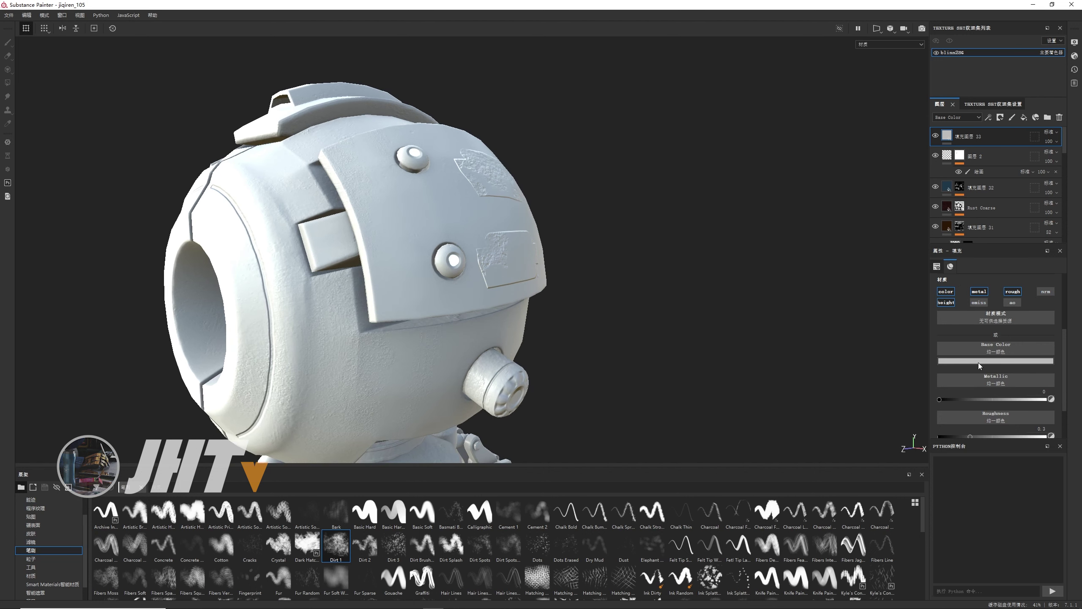
Give the fill a blue base colour, metallic about 0.25 and roughness about 0.48
click(997, 360)
drag(976, 416, 1011, 402)
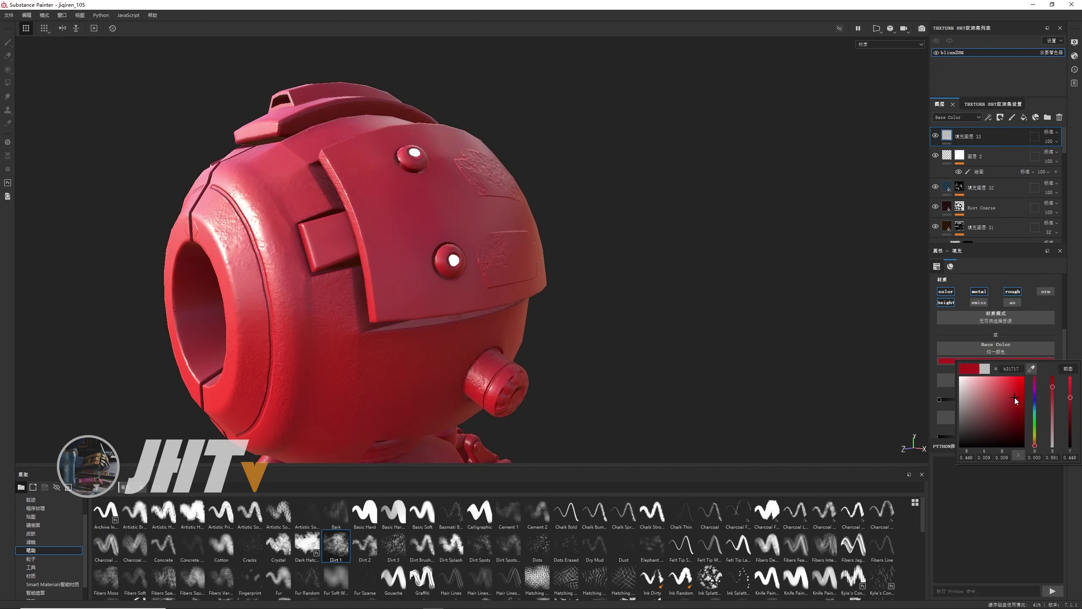
mouse_move(1035, 445)
mouse_down()
mouse_move(1034, 406)
mouse_move(1010, 402)
mouse_move(1035, 402)
mouse_move(1010, 405)
mouse_up()
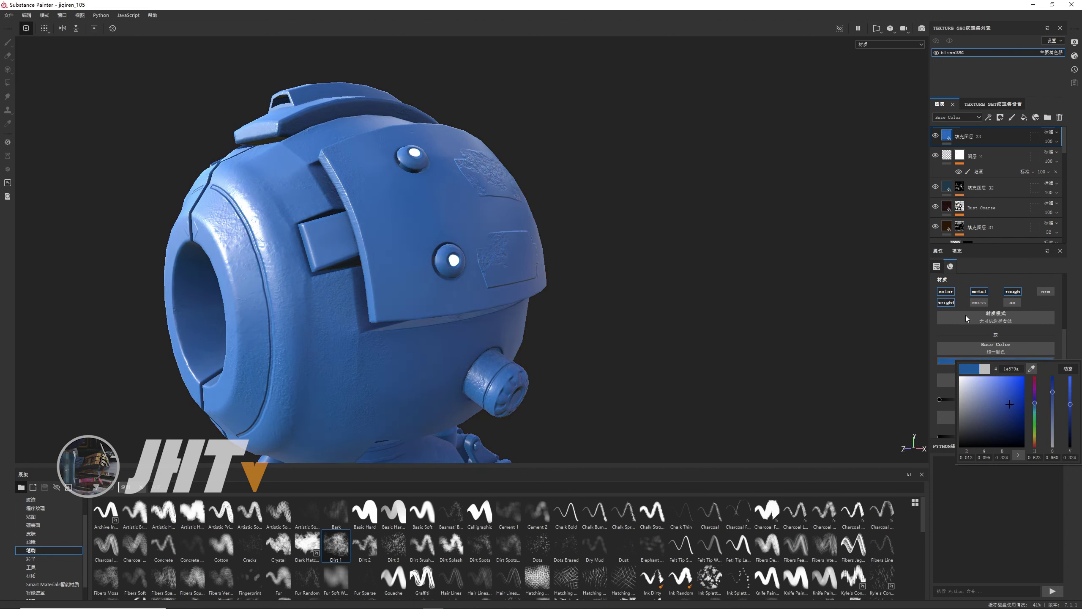
click(958, 326)
drag(942, 402, 965, 399)
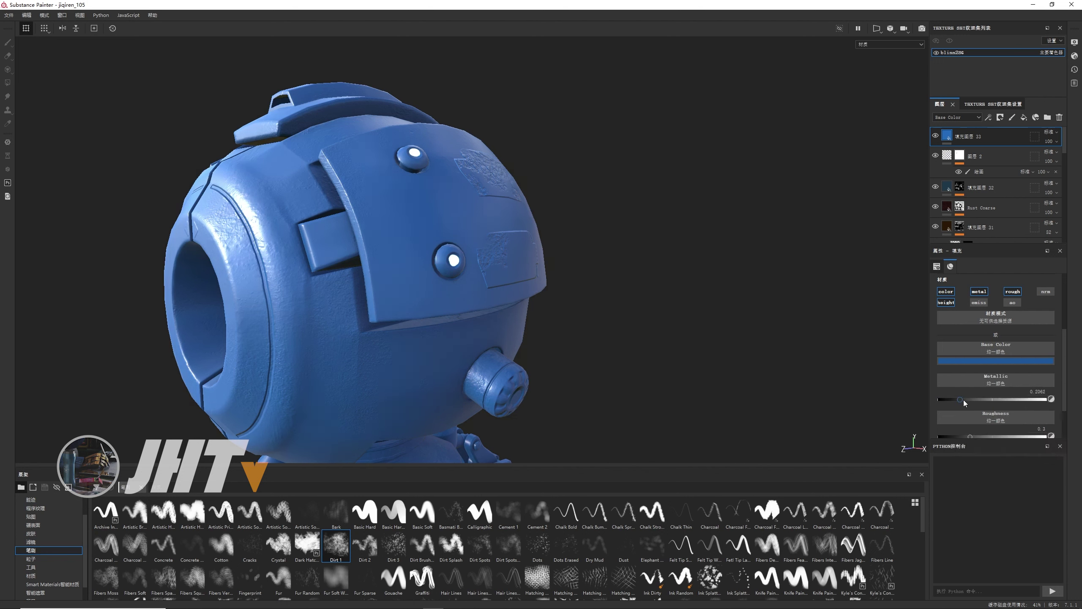
scroll(965, 400, down, 2)
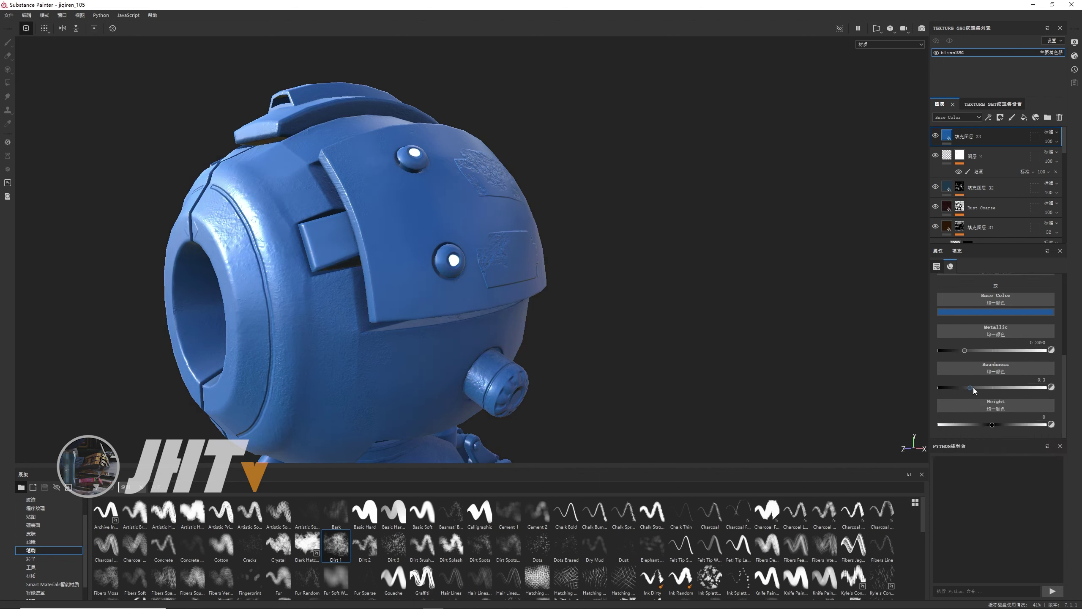
drag(972, 388, 990, 389)
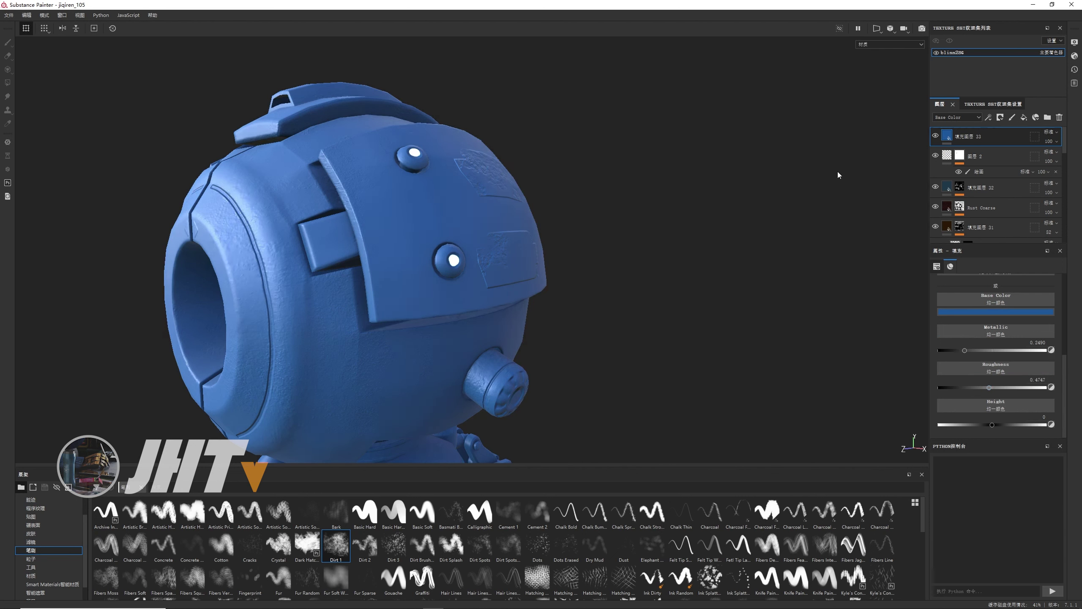
alt+drag(725, 250, 662, 297)
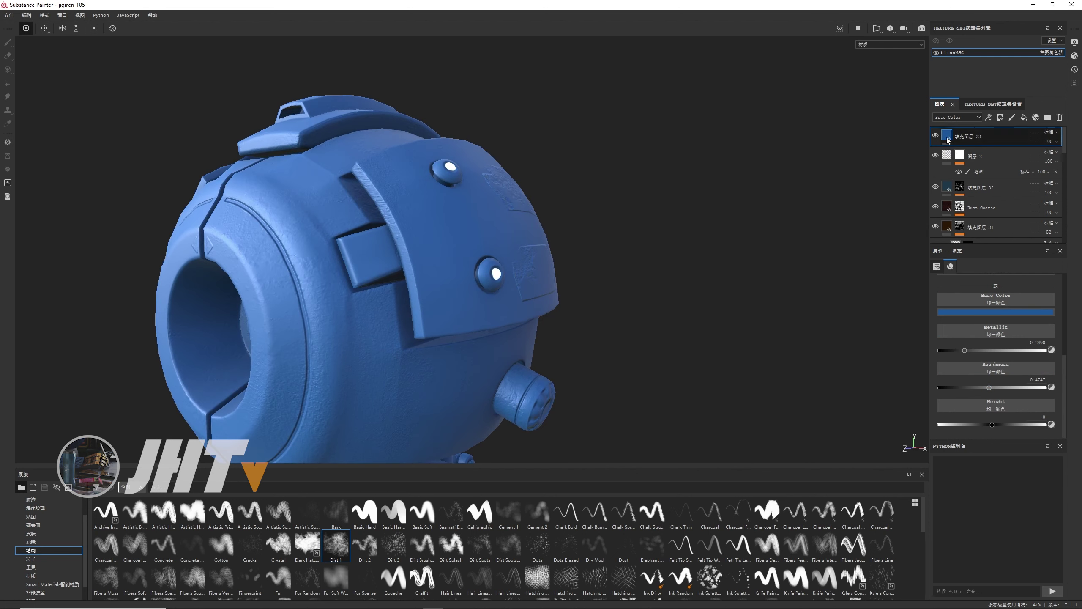
Add a black mask with a paint effect to the blue fill layer
key(f)
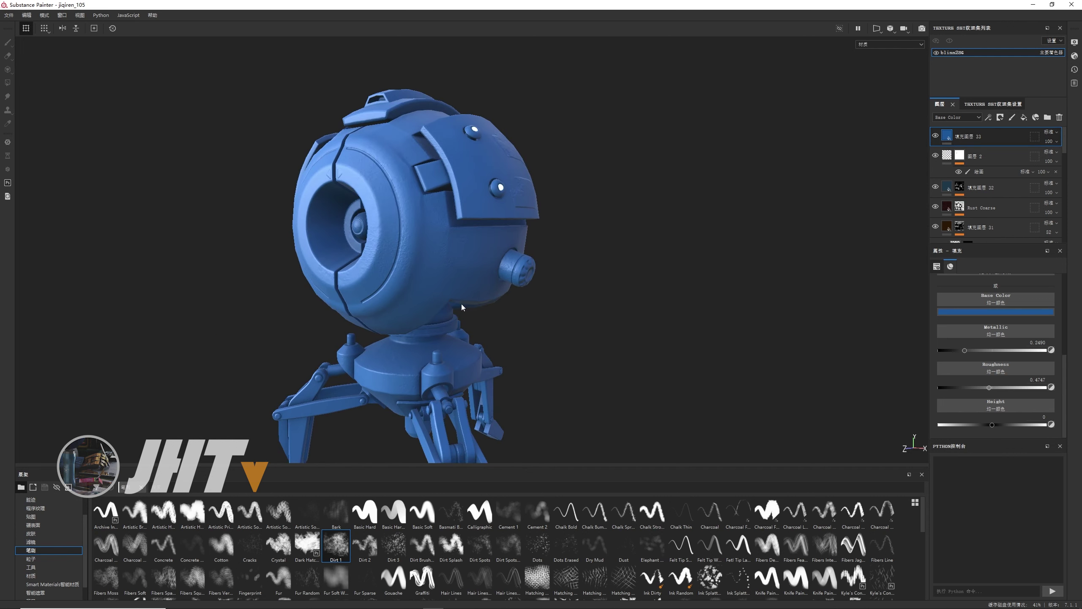
alt+right_drag(395, 327, 643, 333)
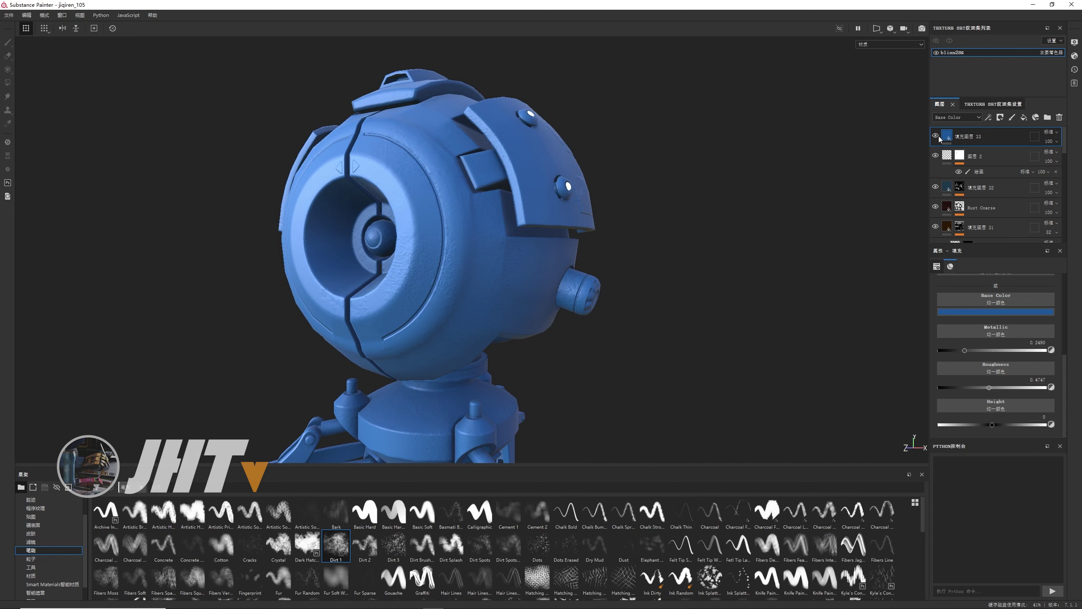
right_click(949, 137)
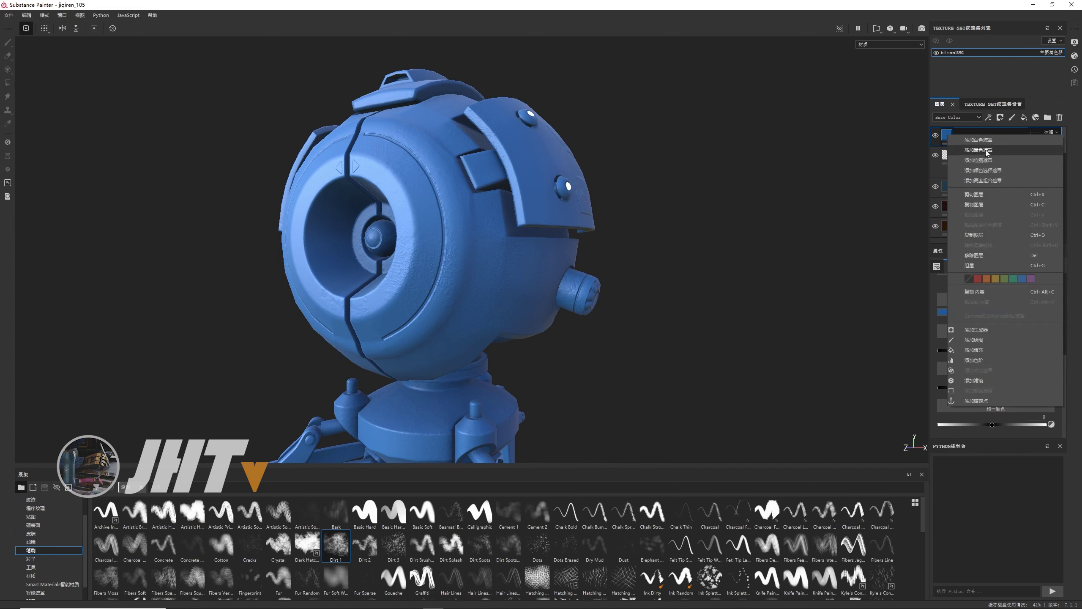
click(987, 150)
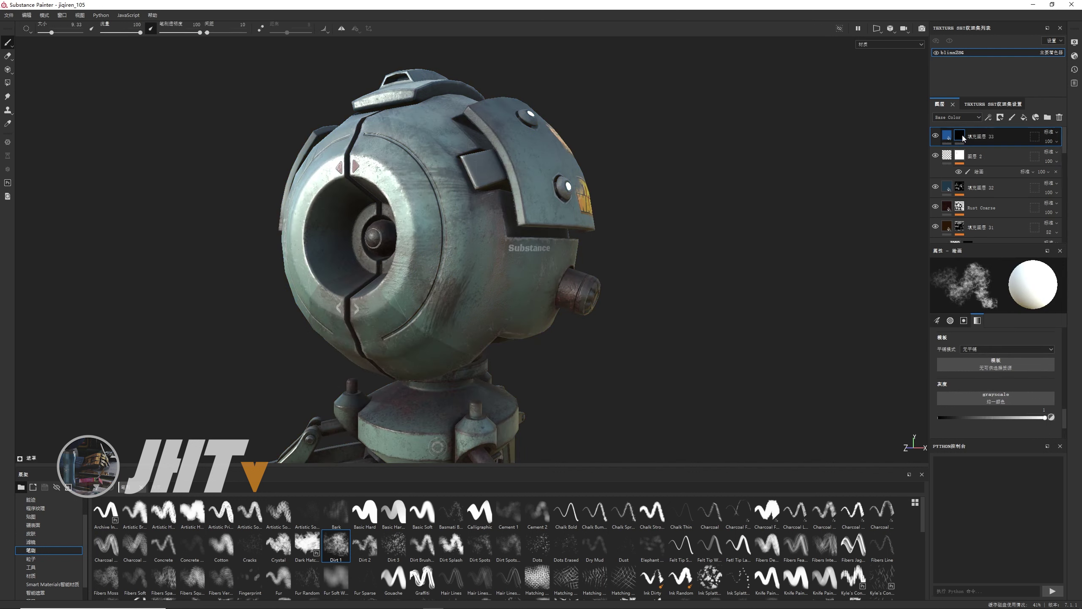
right_click(960, 136)
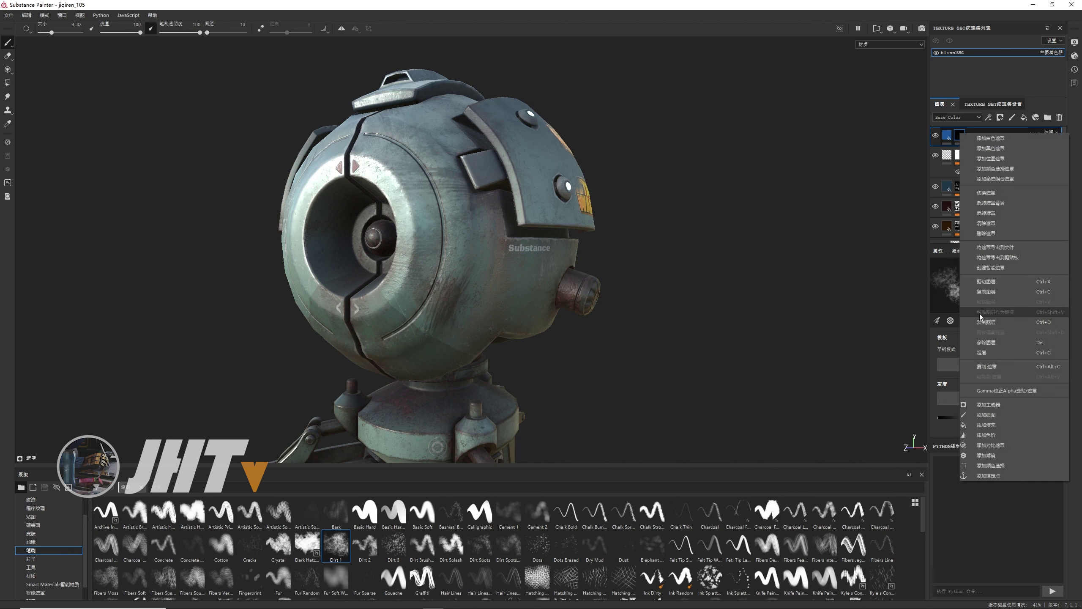
click(962, 135)
right_click(958, 139)
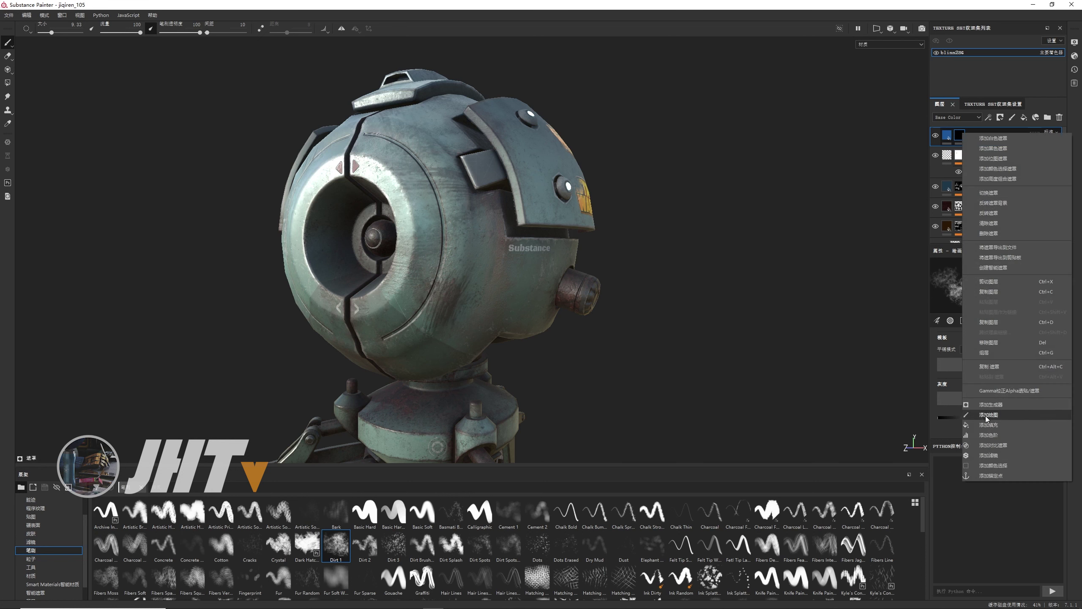
click(987, 416)
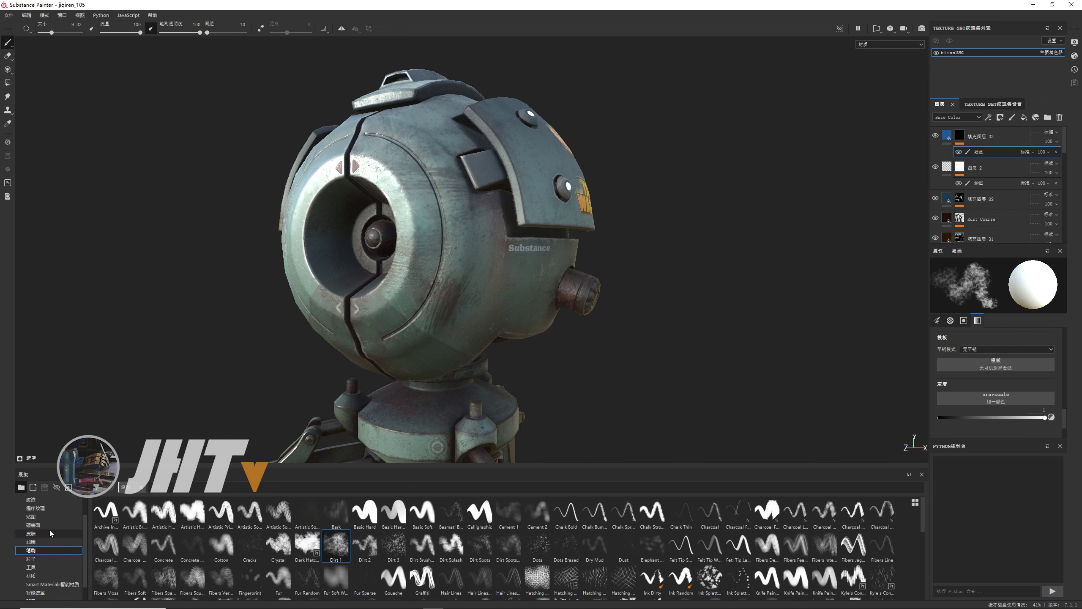
Load the bent arrow alpha from the shelf's Alphas onto the brush
scroll(42, 540, up, 2)
click(74, 517)
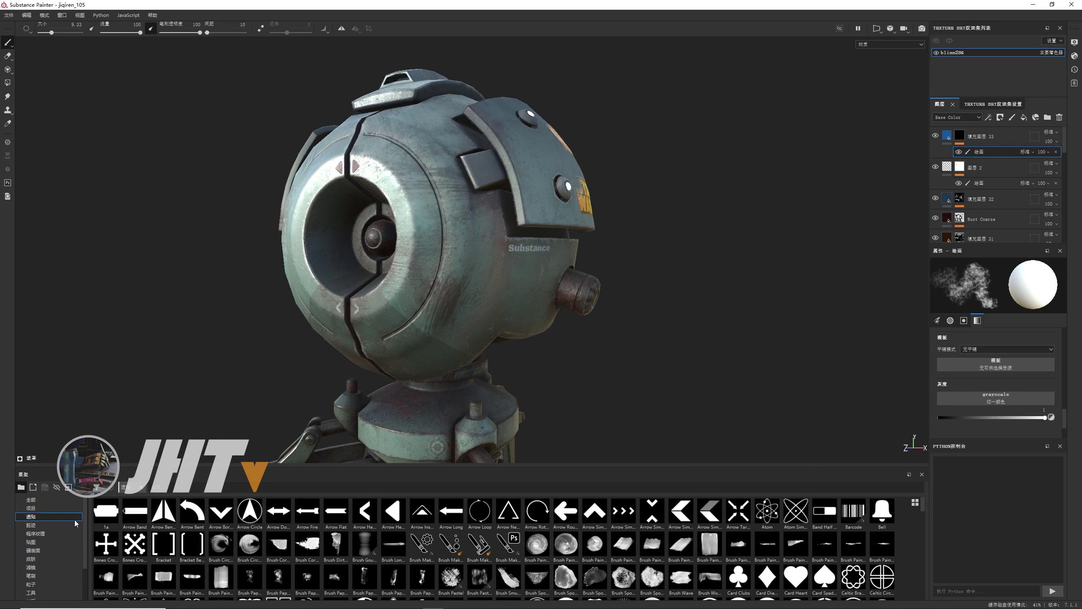
click(166, 516)
mouse_move(616, 254)
alt+mouse_down()
mouse_move(302, 371)
mouse_move(592, 242)
mouse_move(466, 241)
mouse_move(478, 242)
alt+mouse_up()
Enlarge the brush to about 18, stamp a test arrow on the face and undo it
key(bracketright)
key(bracketright)
mouse_move(659, 267)
alt+mouse_down()
mouse_move(556, 266)
mouse_move(700, 291)
alt+mouse_up()
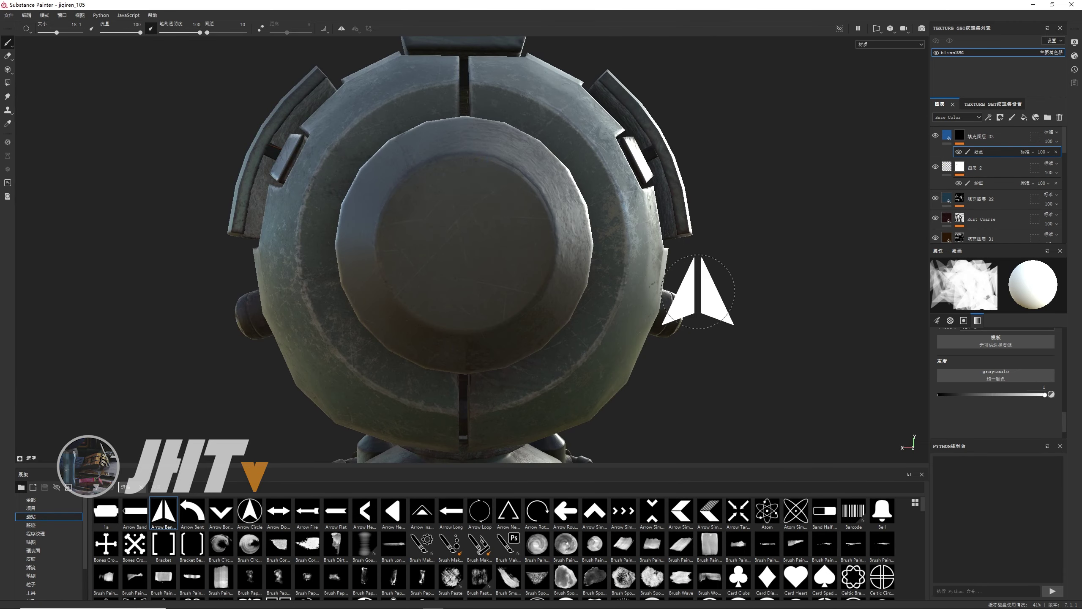
alt+drag(495, 254, 529, 219)
alt+drag(483, 256, 526, 291)
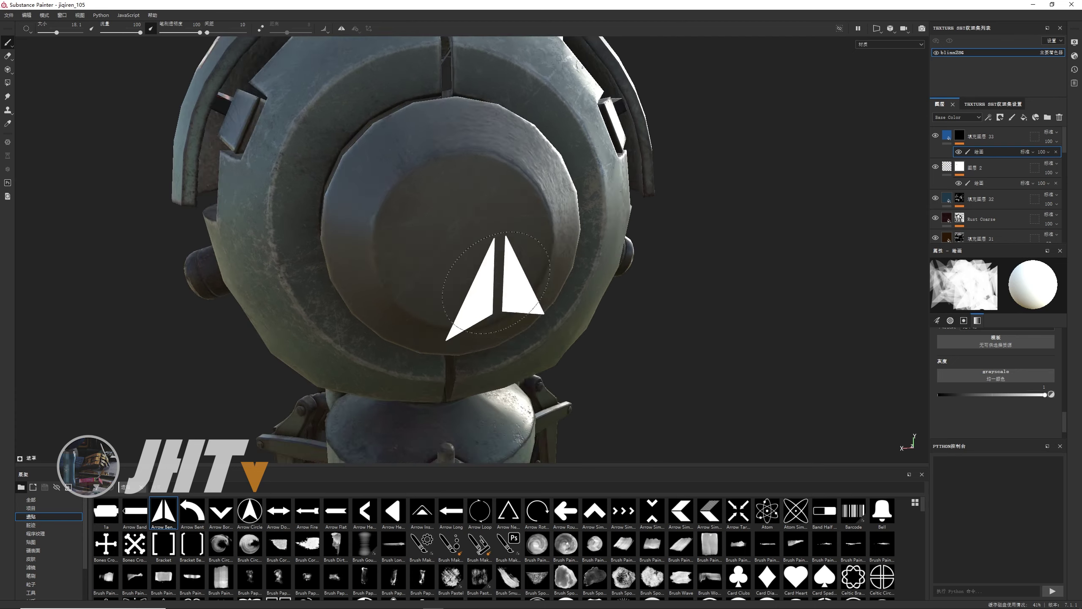
key(ctrl+z)
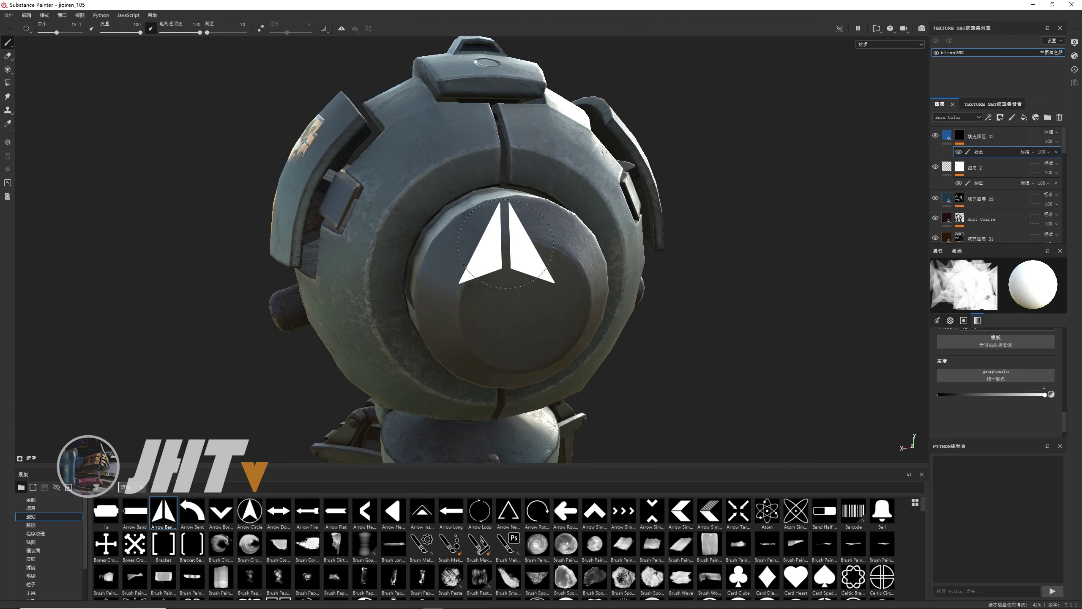
click(495, 290)
key(ctrl+z)
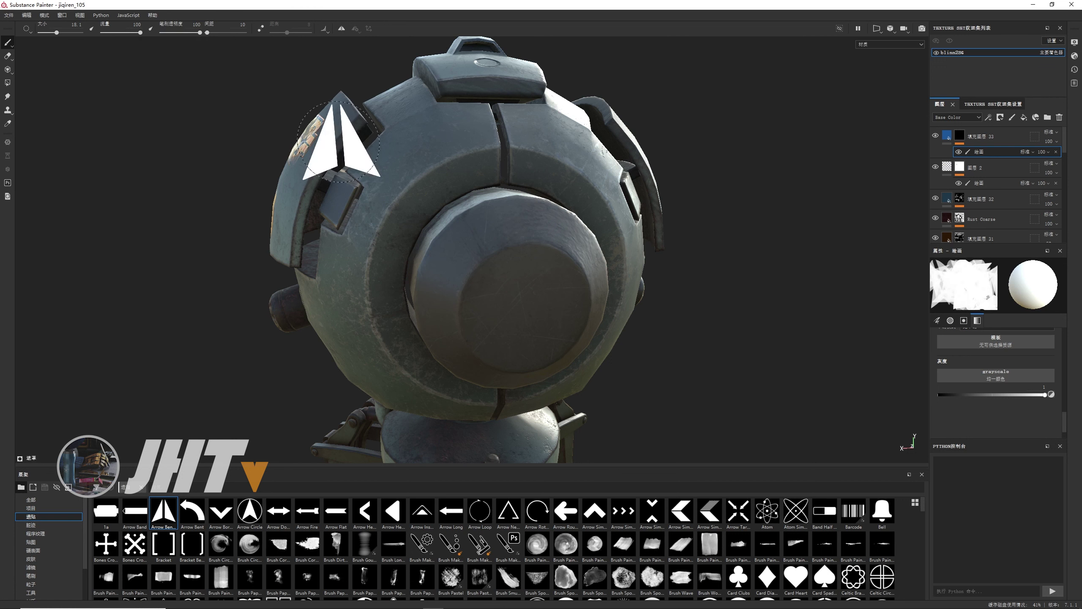
Raise the arrow brush's spacing to 400
scroll(1020, 363, up, 3)
scroll(1018, 363, up, 3)
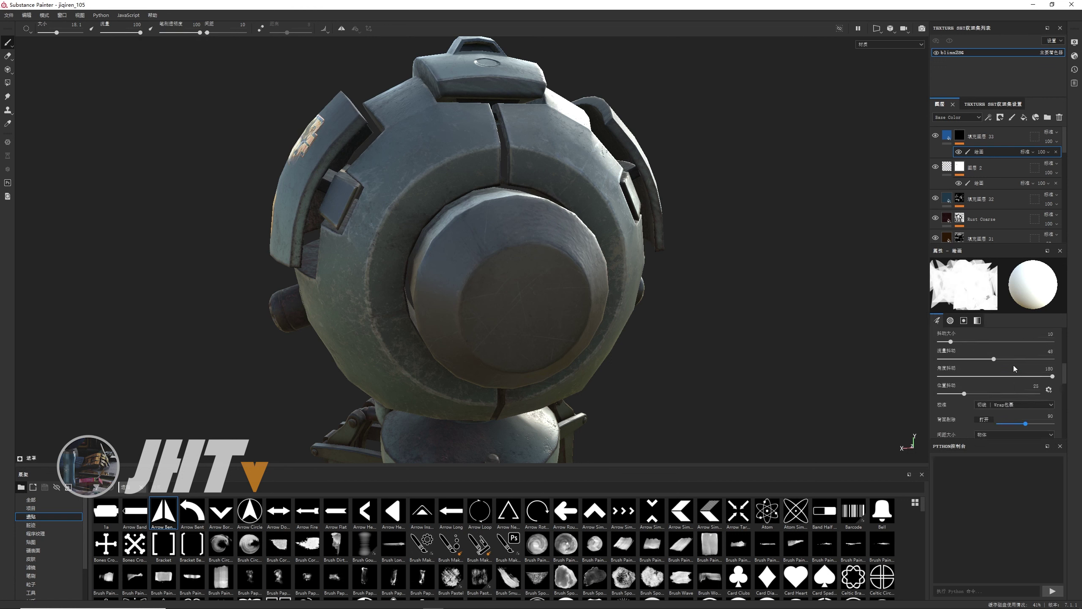
scroll(1014, 365, up, 3)
scroll(1011, 366, up, 3)
scroll(1005, 371, down, 2)
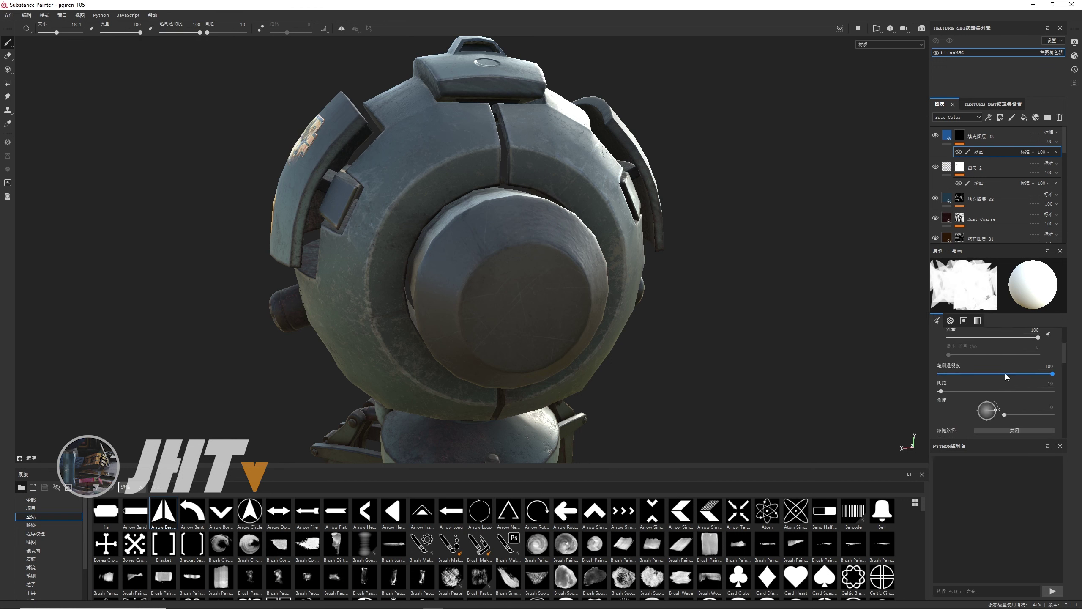
scroll(1005, 374, down, 2)
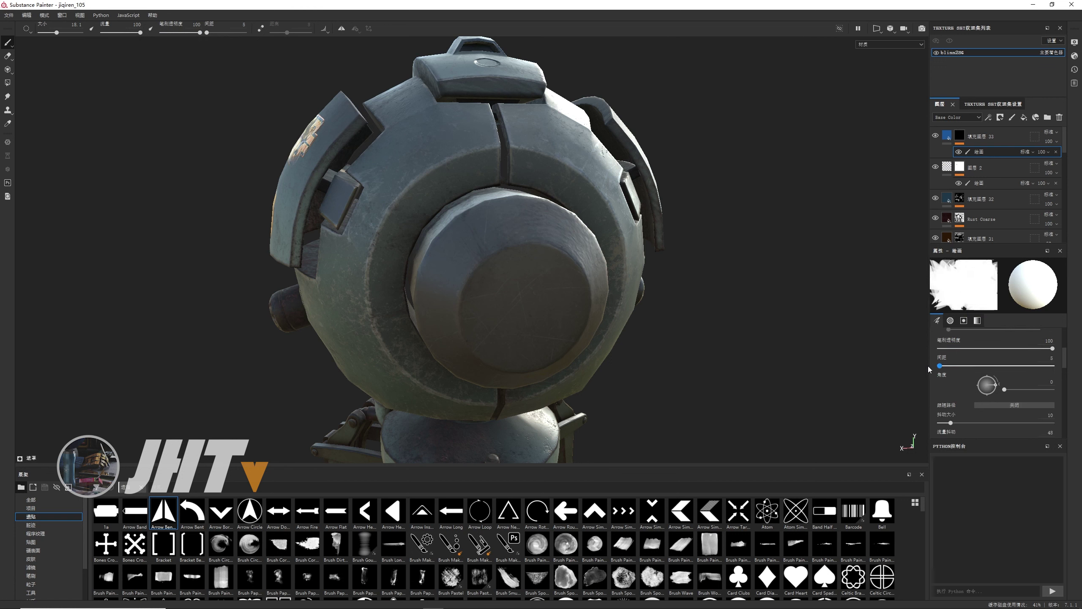
drag(942, 366, 1062, 364)
mouse_move(978, 367)
mouse_down()
mouse_move(1020, 367)
mouse_move(895, 366)
mouse_move(1053, 365)
mouse_up()
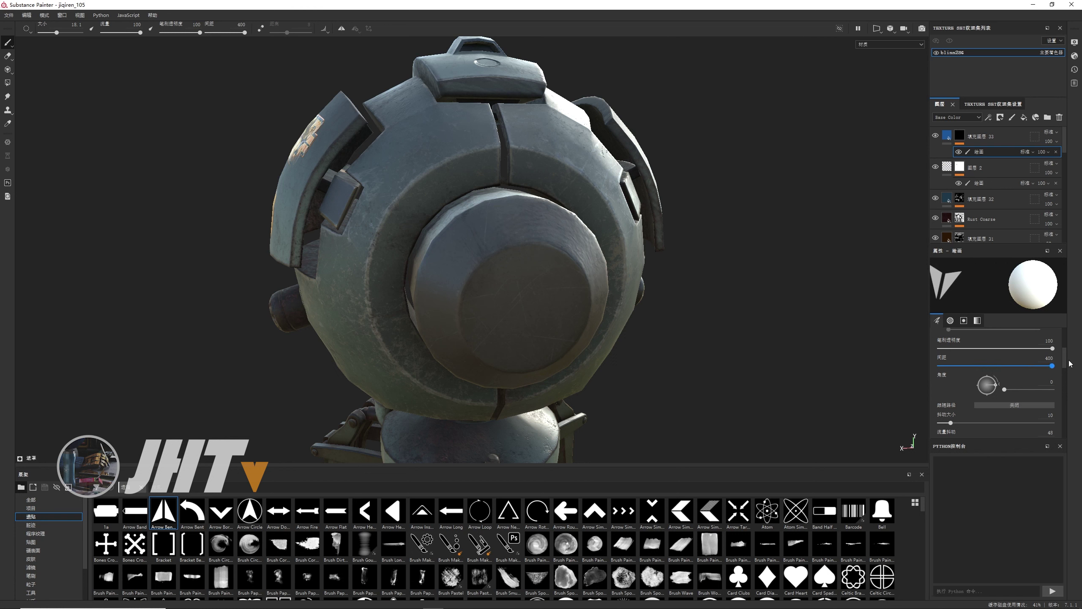
scroll(989, 395, down, 2)
scroll(989, 395, down, 2)
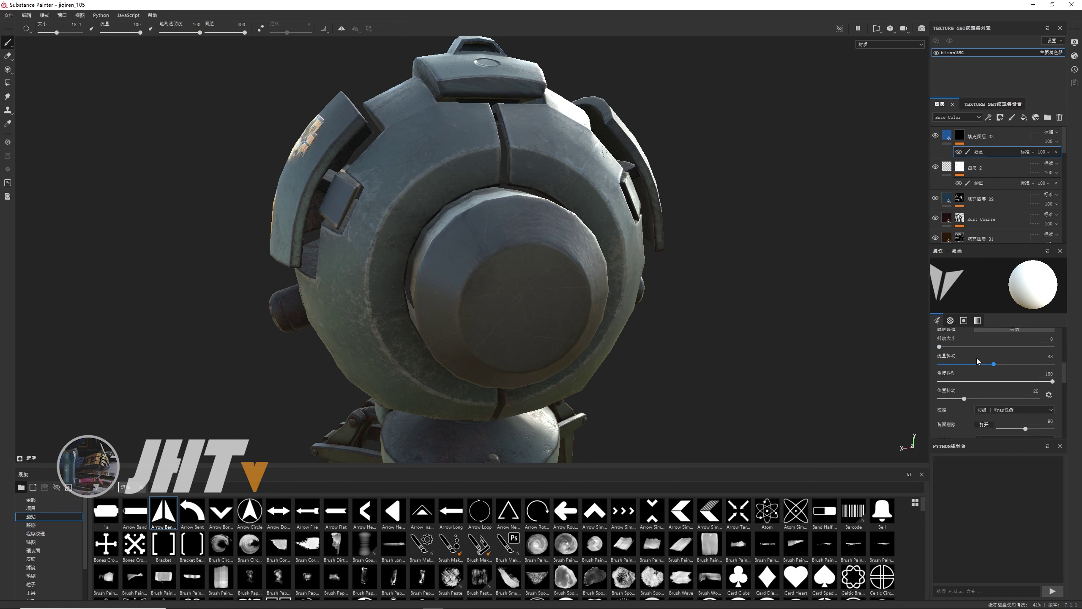
Set flow jitter to 0 and stamp a blue arrow on the face centre
mouse_move(977, 361)
mouse_down()
mouse_move(918, 372)
mouse_move(911, 411)
mouse_up()
scroll(541, 302, down, 2)
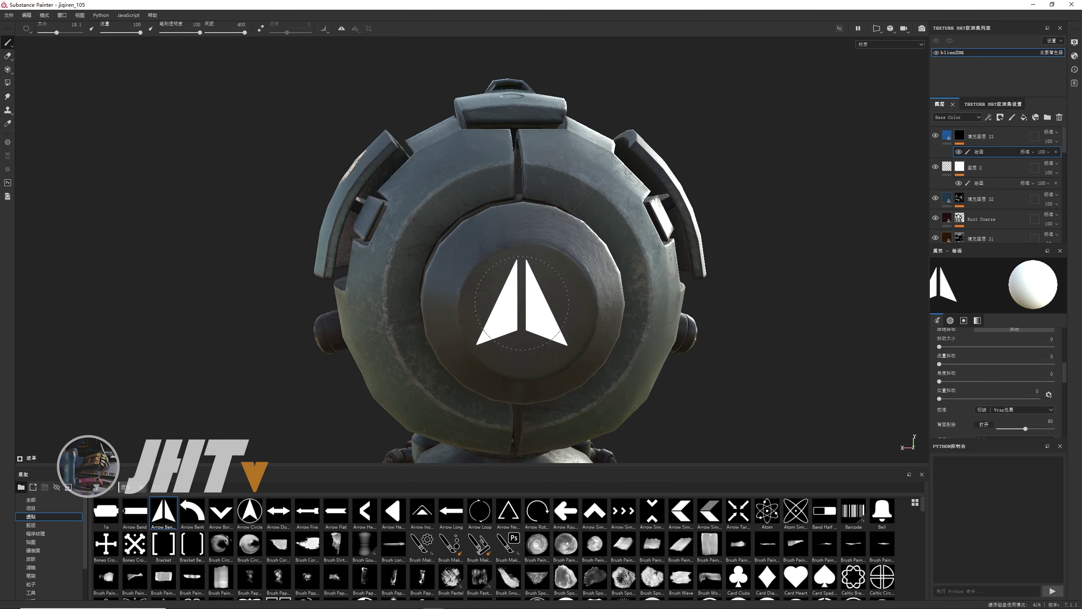
click(520, 304)
mouse_move(750, 315)
alt+mouse_down()
mouse_move(540, 251)
mouse_move(481, 337)
alt+mouse_up()
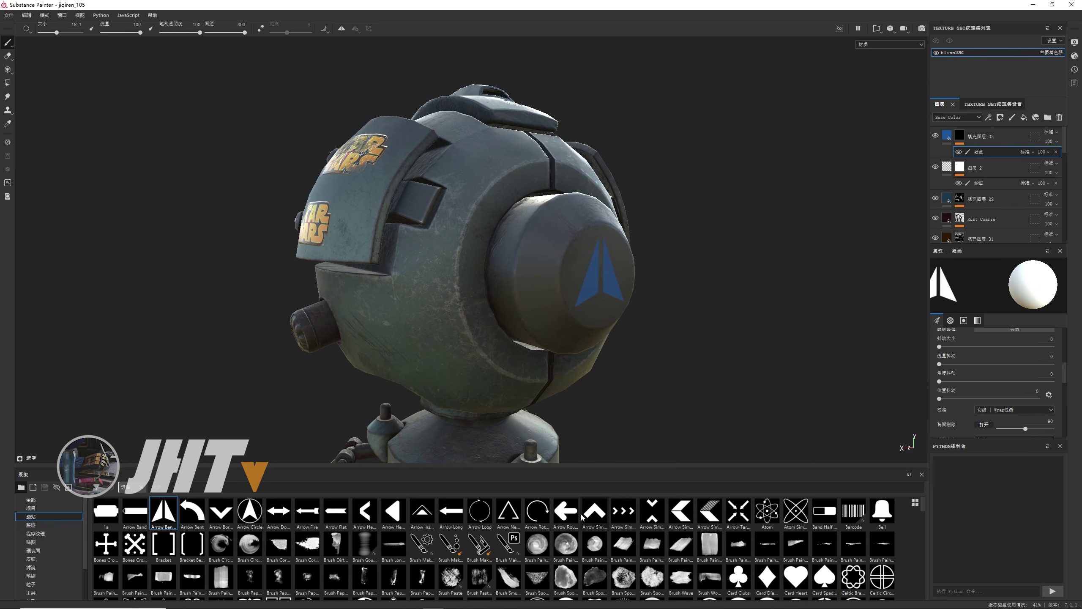
Switch to the chevron alpha at about 28.66 size and stamp a blue chevron on the head
click(595, 512)
mouse_move(469, 362)
alt+mouse_down()
mouse_move(415, 283)
mouse_move(457, 245)
mouse_move(496, 310)
alt+mouse_up()
ctrl+right_drag(495, 309, 464, 321)
alt+middle_drag(464, 321, 467, 288)
alt+drag(467, 288, 805, 235)
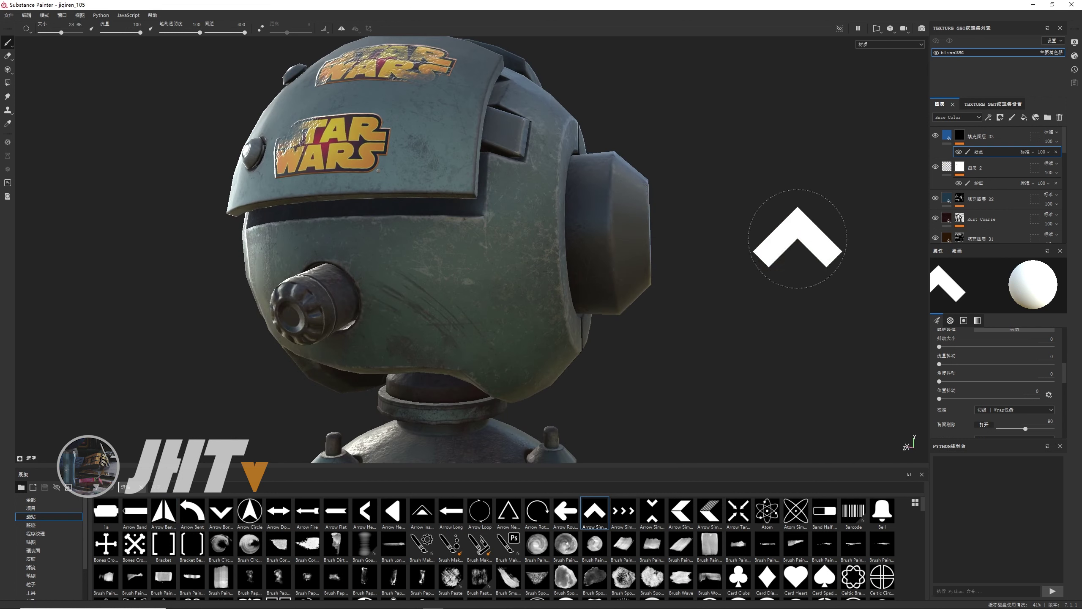
click(478, 282)
alt+drag(558, 309, 447, 278)
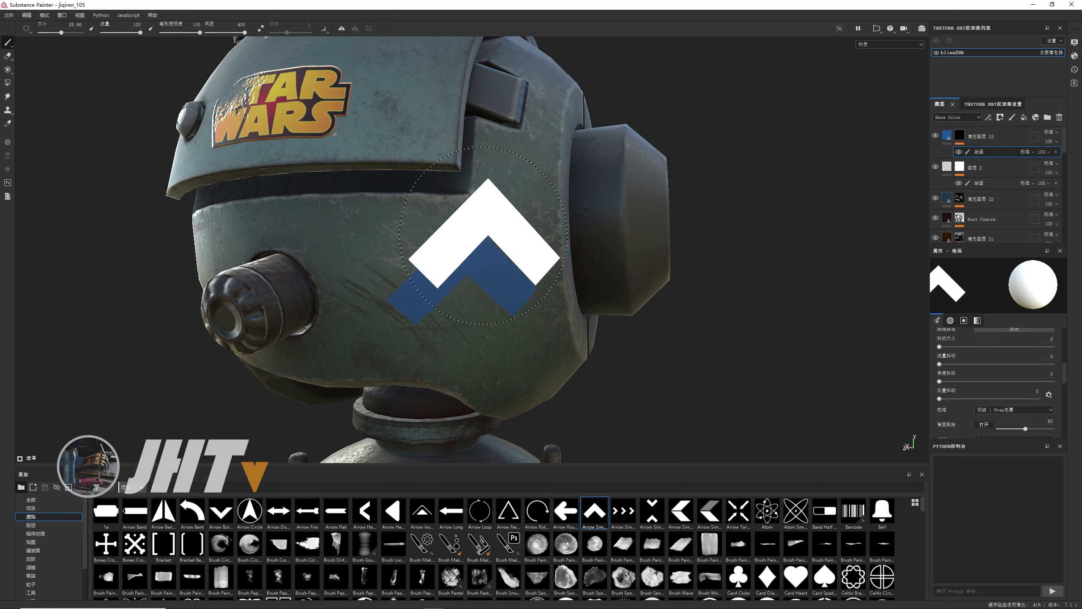
mouse_move(486, 241)
alt+mouse_down()
mouse_move(445, 245)
mouse_move(520, 290)
alt+mouse_up()
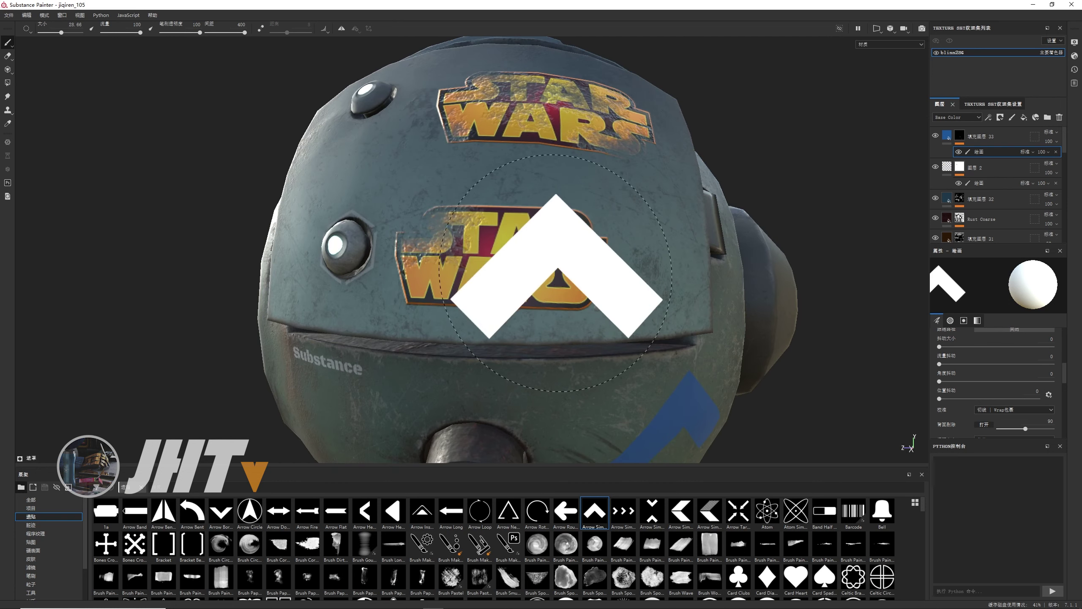
scroll(434, 275, up, 3)
scroll(435, 275, up, 2)
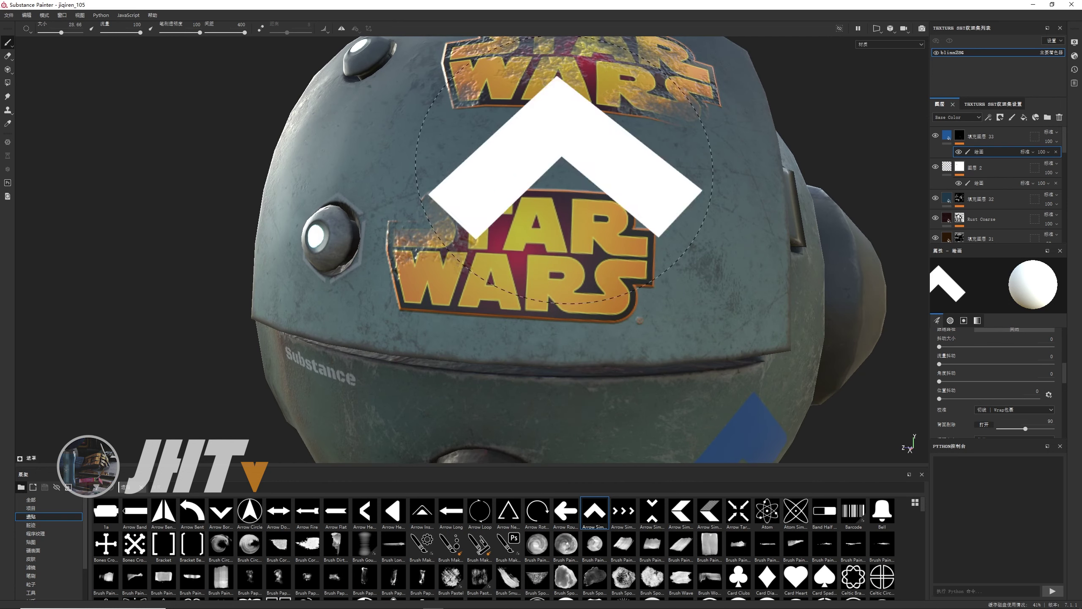
Orbit around the head to inspect the chevron and arrow, then select the blue fill layer
alt+drag(580, 339, 435, 181)
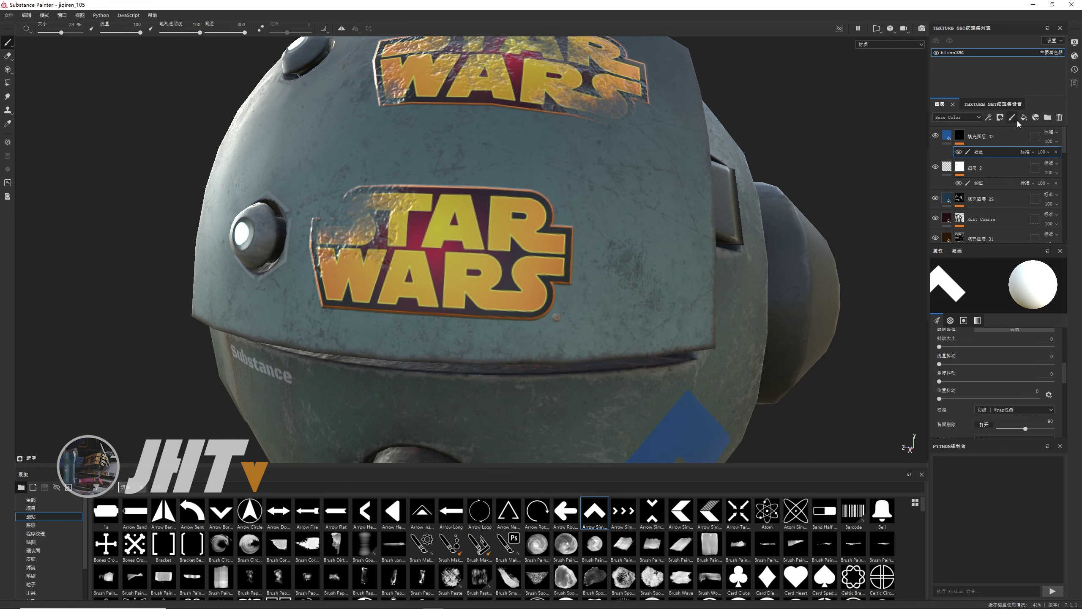
alt+drag(579, 230, 495, 253)
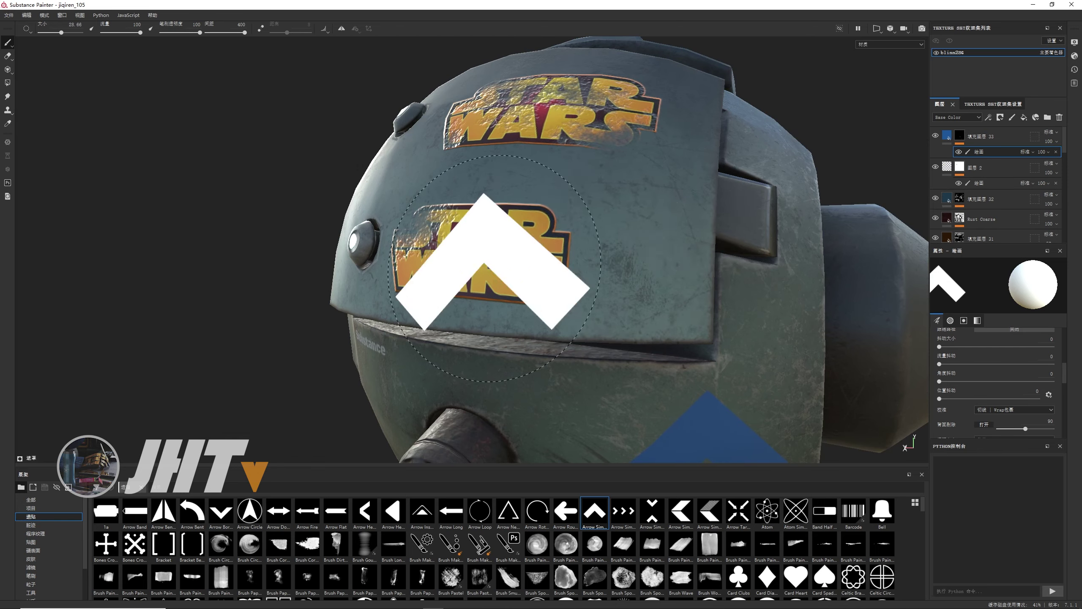
alt+drag(414, 183, 459, 229)
alt+drag(633, 198, 724, 213)
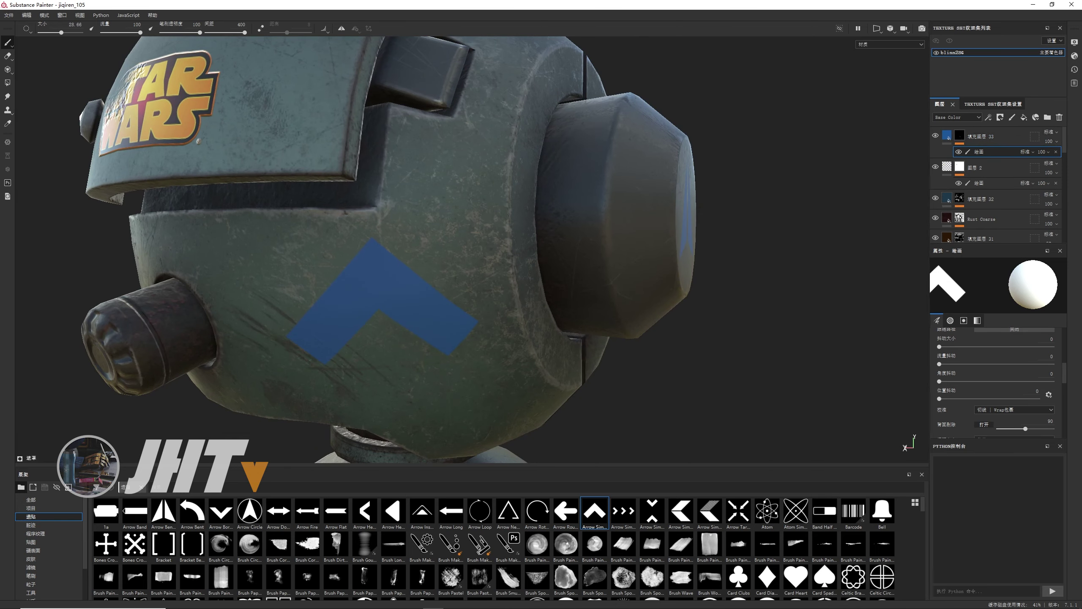
alt+drag(886, 164, 520, 244)
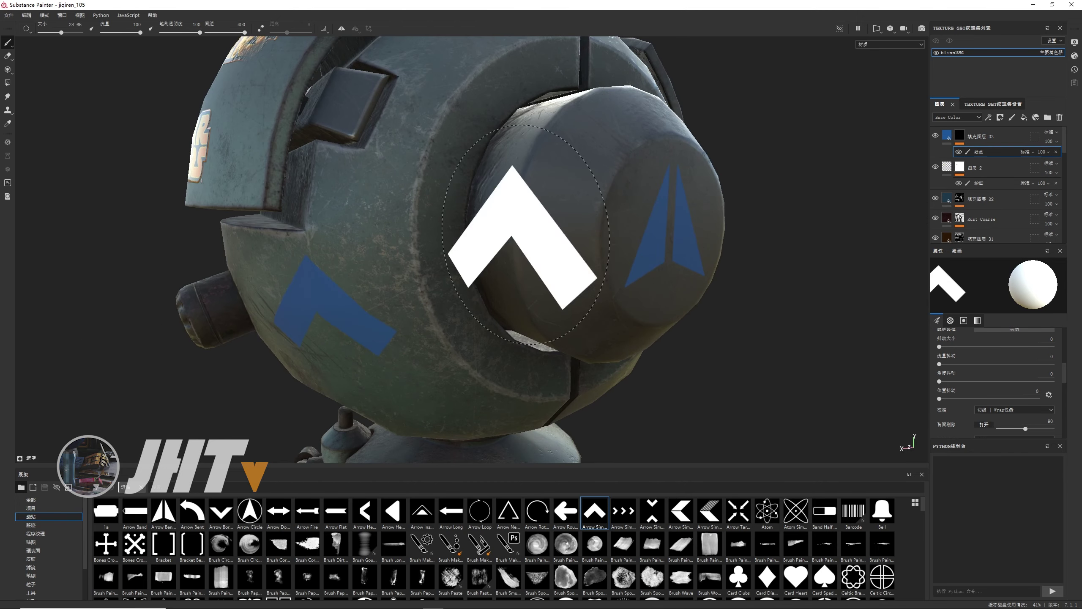
click(947, 136)
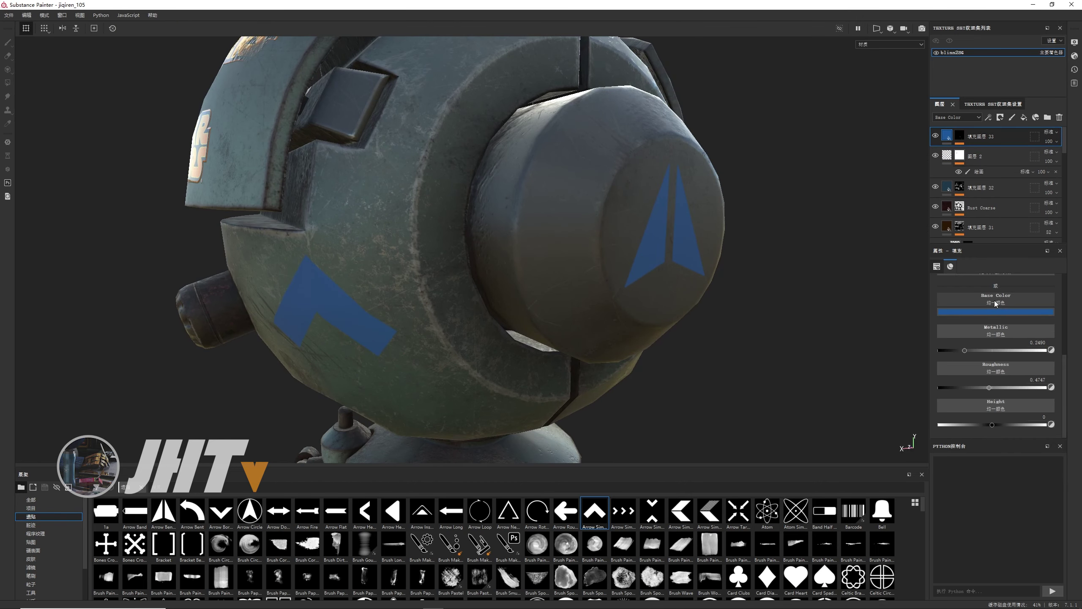
Return to the fill layer mask and stamp a row of chevrons with the Arrow Sim alpha
click(995, 303)
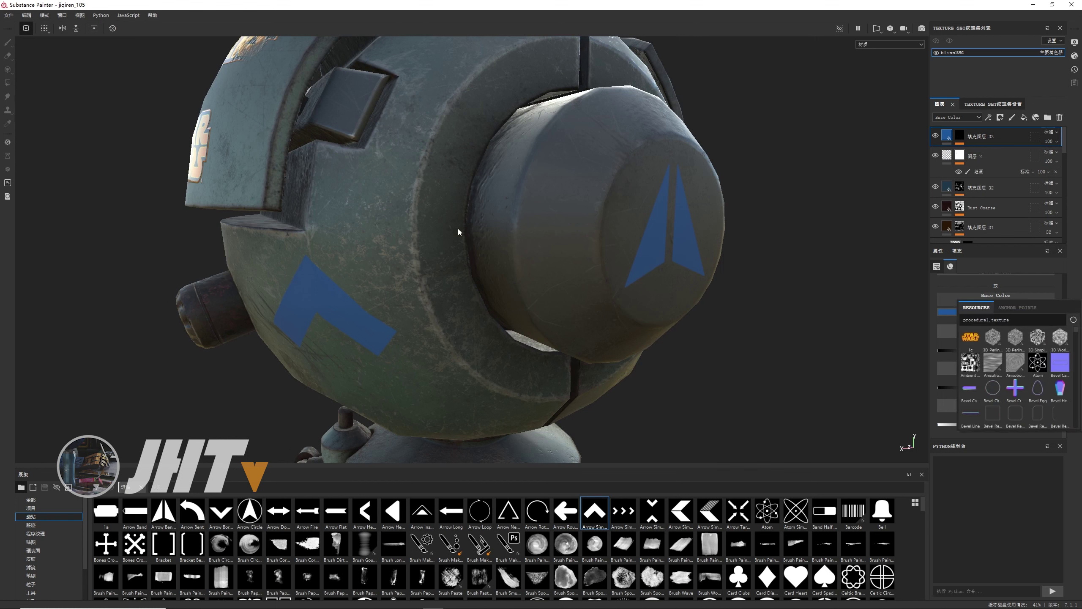
click(973, 141)
click(979, 151)
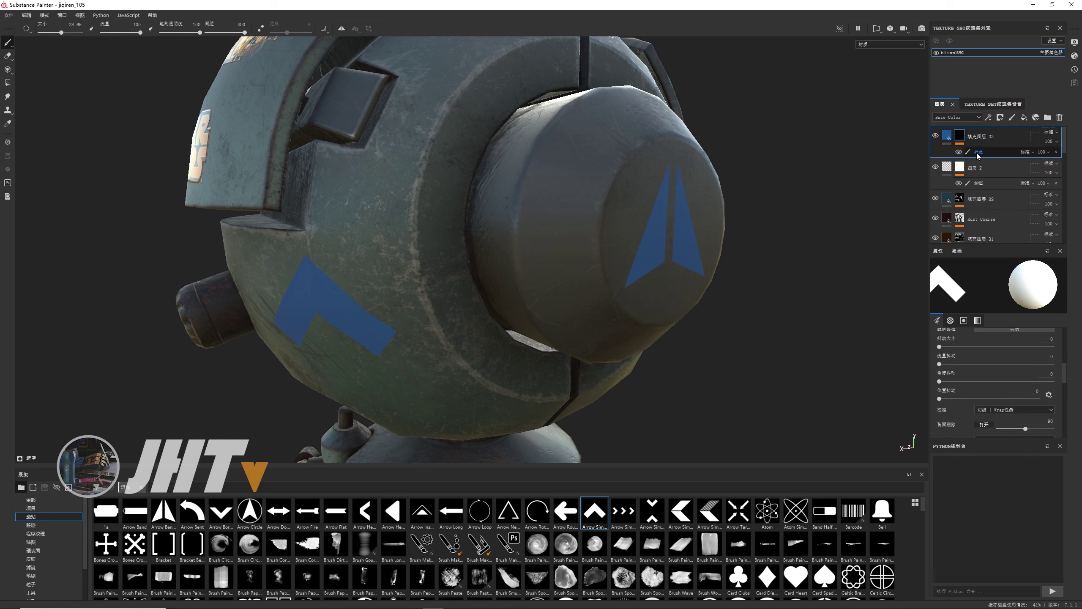
alt+drag(400, 204, 446, 205)
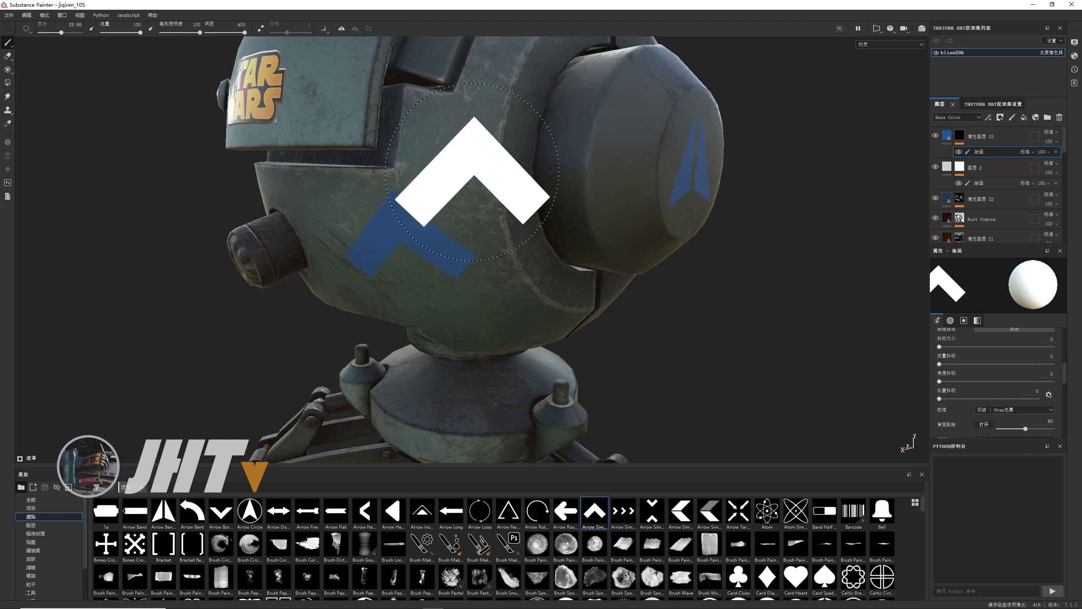
click(628, 512)
alt+drag(618, 256, 384, 256)
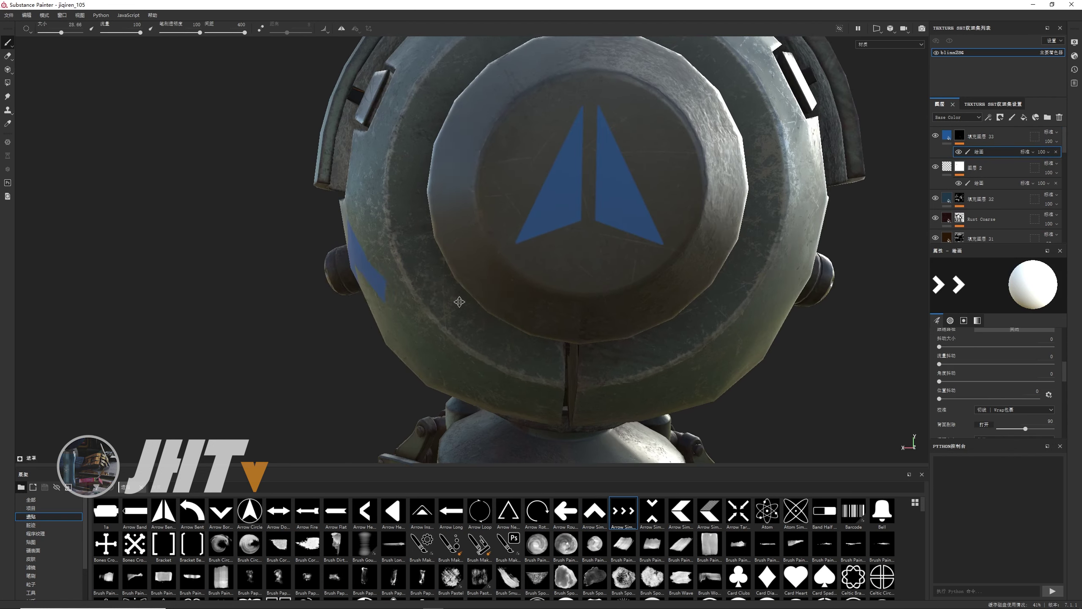
mouse_move(688, 260)
alt+mouse_down()
mouse_move(548, 332)
mouse_move(622, 384)
alt+mouse_up()
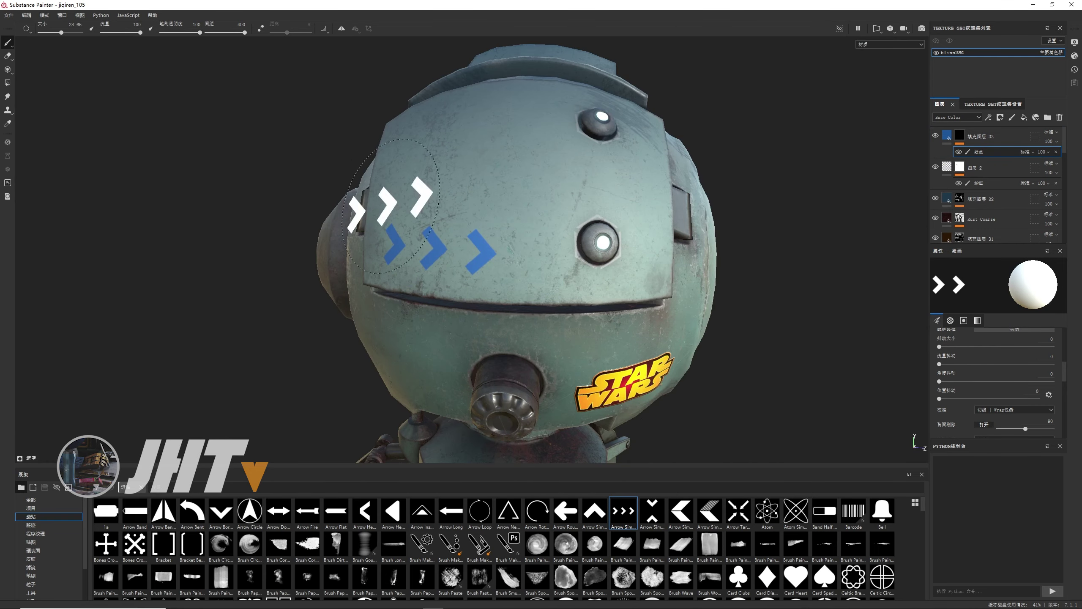
Stamp one blue atom symbol on the side panel using the Atom alpha at size 15
click(767, 511)
alt+drag(592, 303, 440, 311)
click(419, 264)
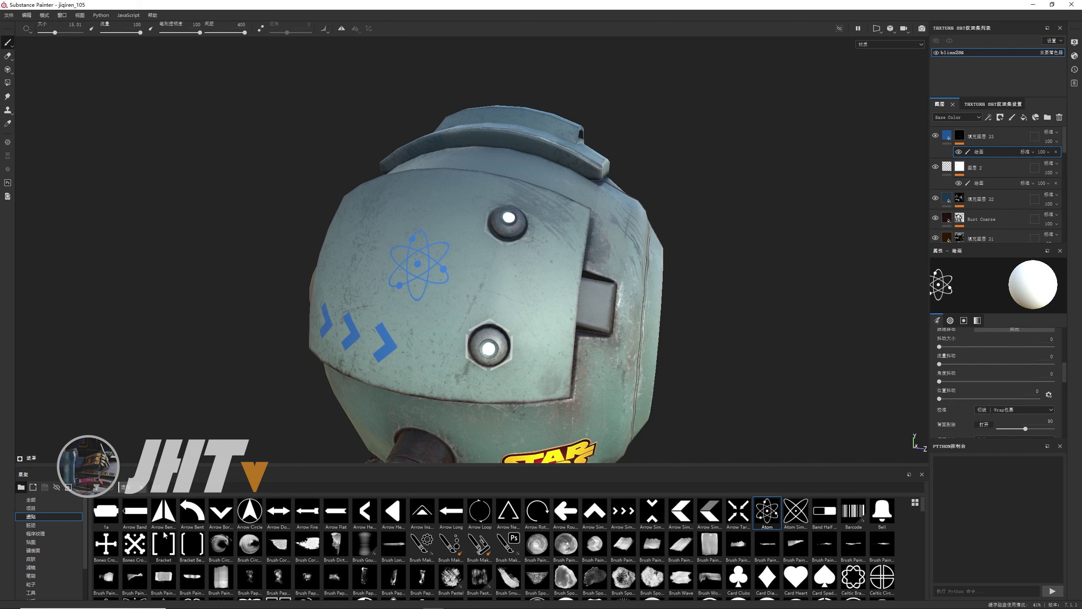
alt+drag(483, 309, 434, 282)
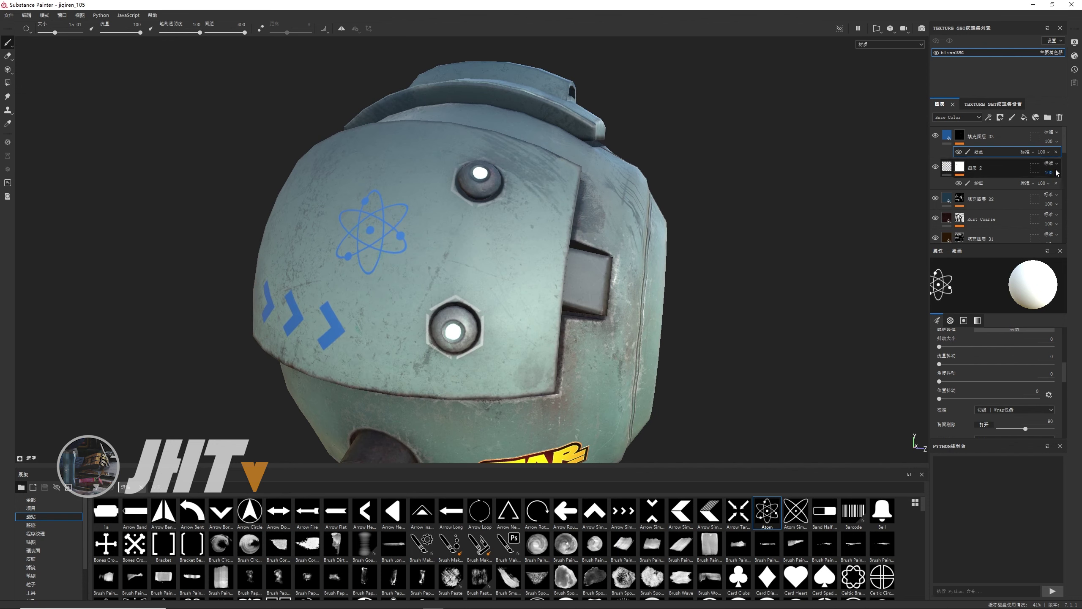
click(956, 139)
click(946, 139)
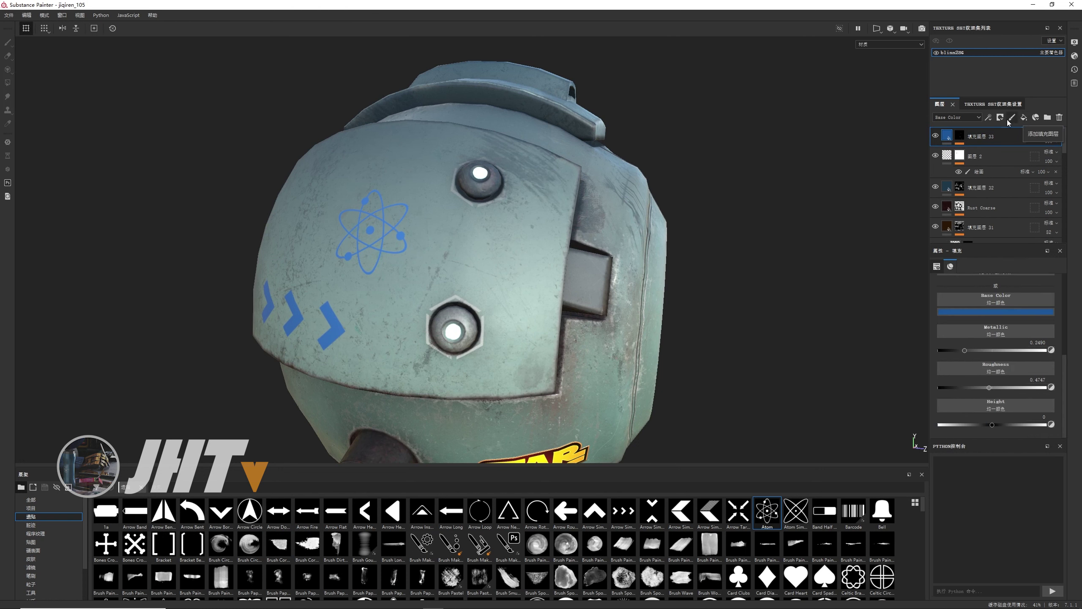
Set the blue decals' Metallic to about 0.50 and Roughness to about 0.13
alt+drag(409, 293, 511, 299)
scroll(618, 305, up, 3)
scroll(739, 312, up, 2)
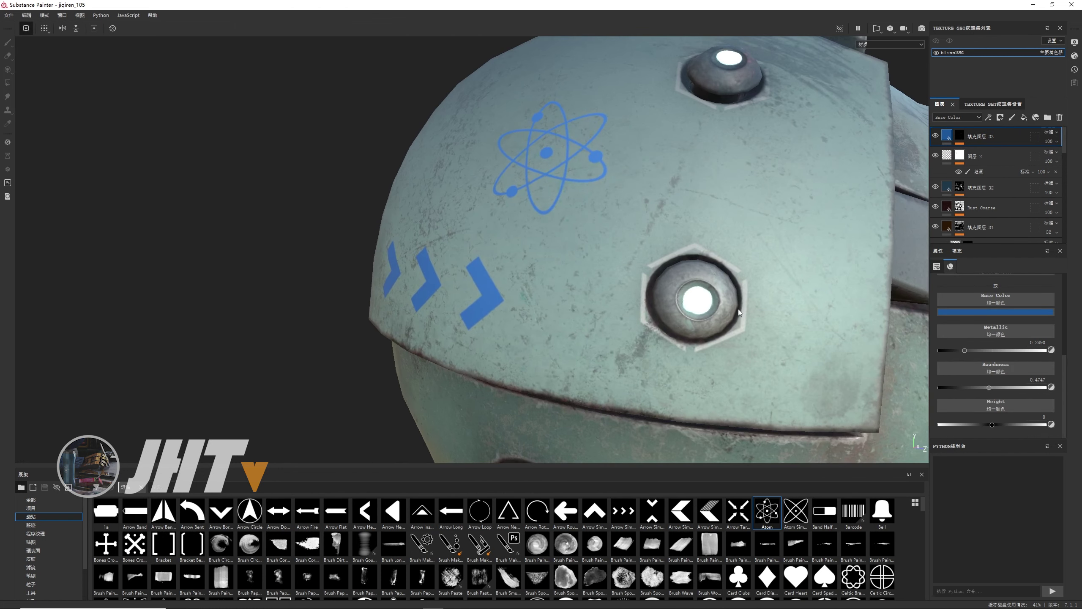
mouse_move(612, 302)
alt+mouse_down()
mouse_move(459, 252)
mouse_move(511, 272)
alt+mouse_up()
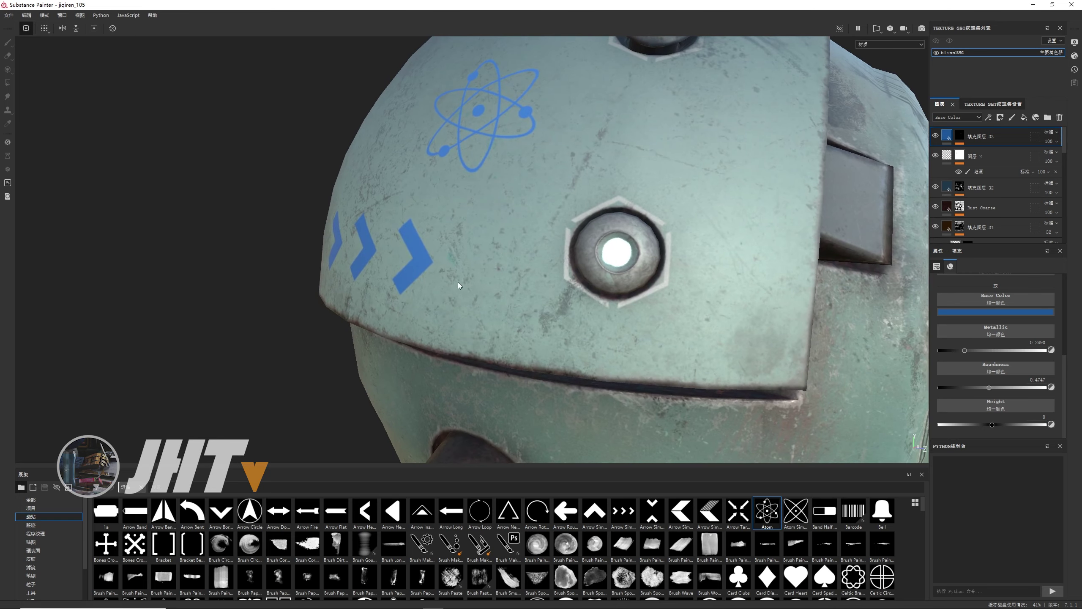
drag(989, 351, 1009, 350)
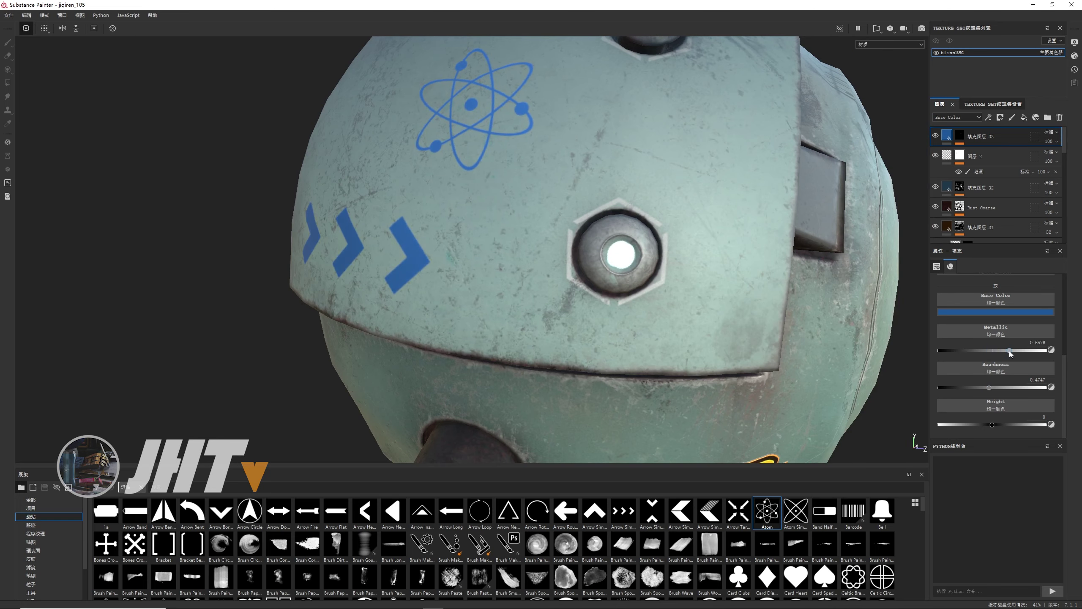
drag(988, 387, 966, 388)
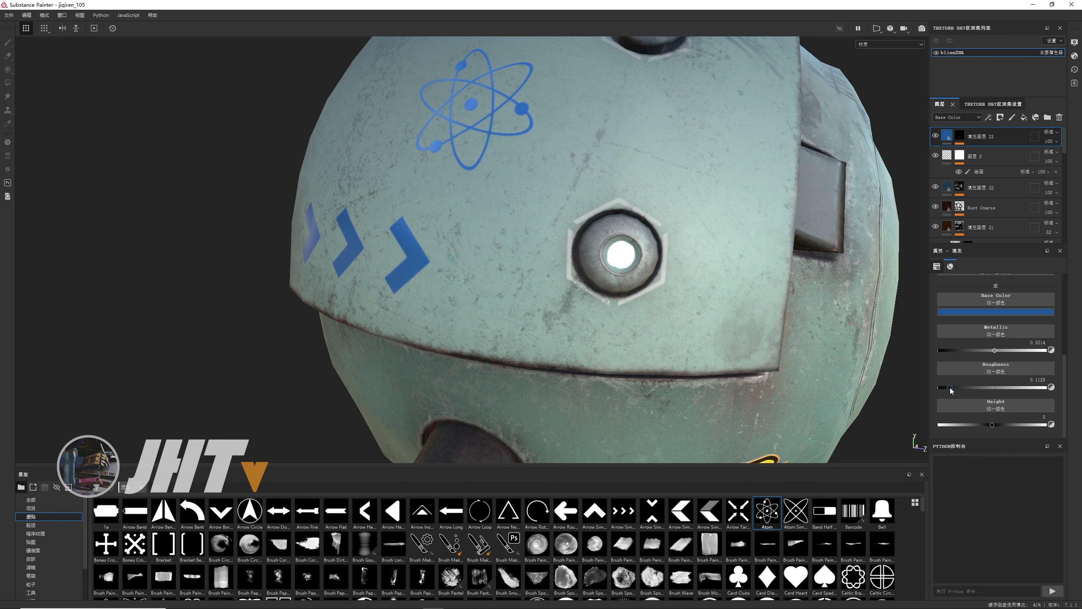
Raise the blue decals' Height to 0.2529 so they look embossed
alt+drag(505, 251, 451, 251)
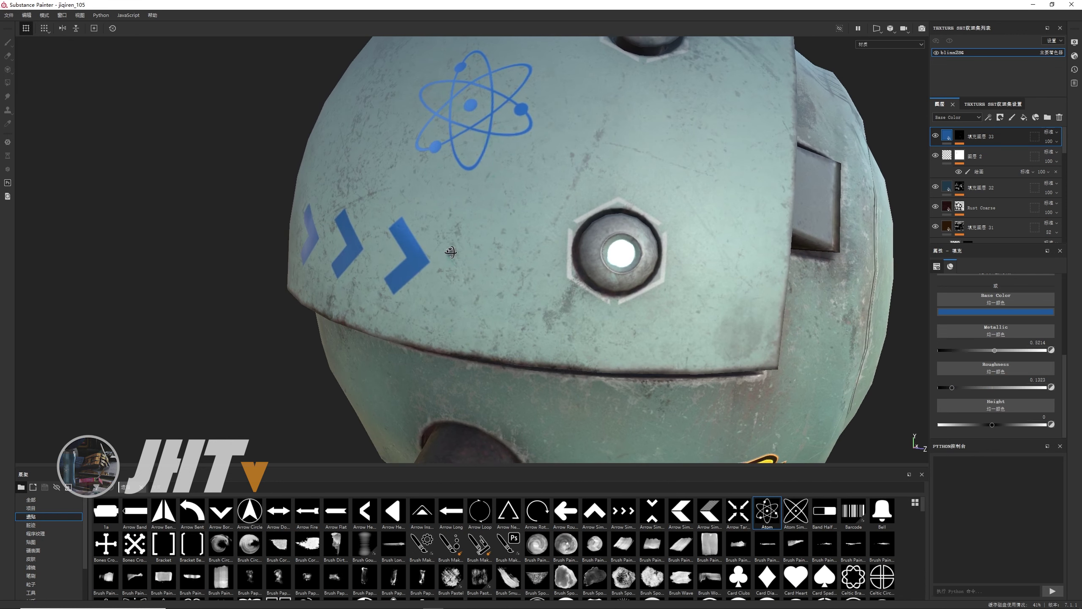
drag(992, 423, 1006, 423)
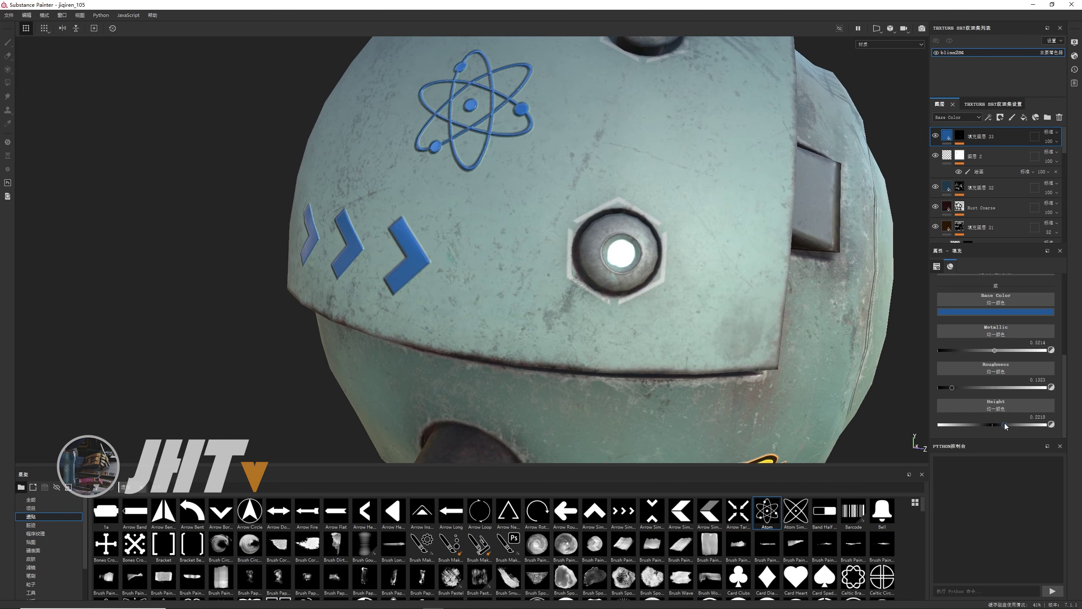
mouse_move(917, 379)
alt+mouse_down()
mouse_move(472, 144)
mouse_move(468, 282)
alt+mouse_up()
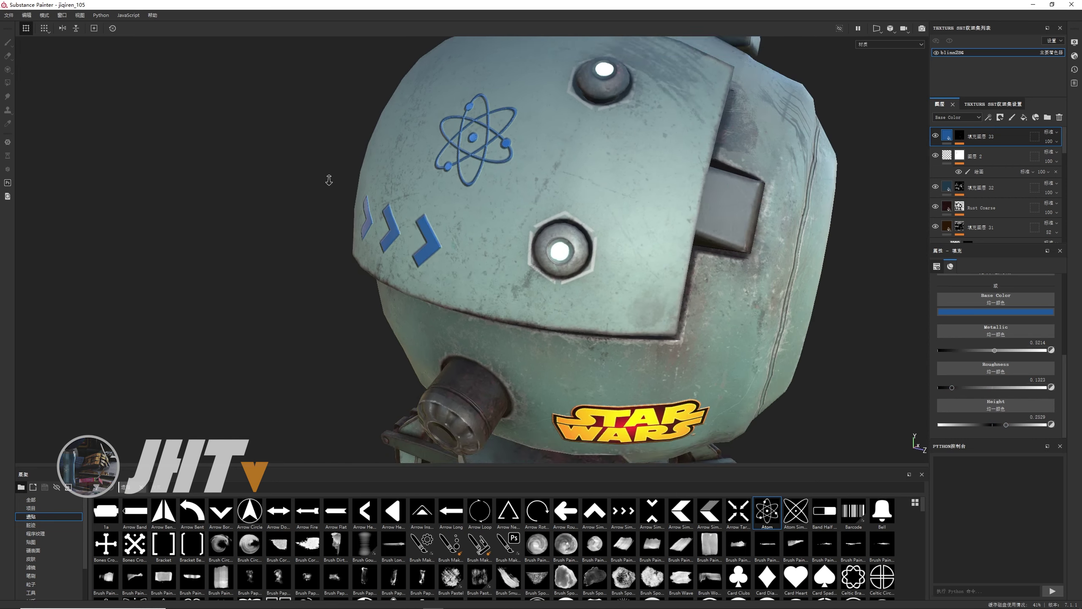
click(946, 157)
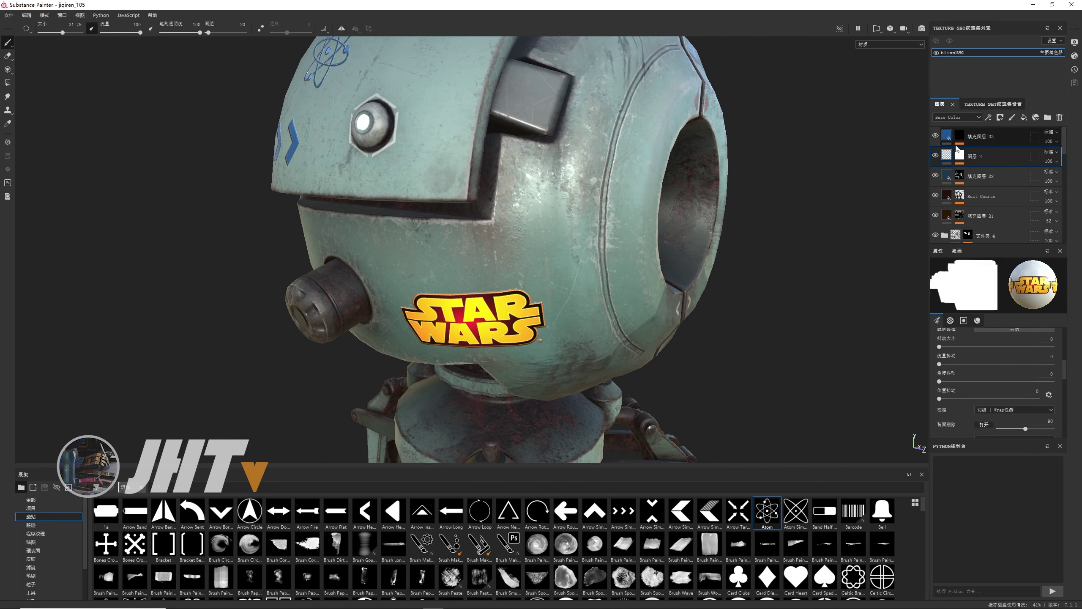
click(482, 303)
key(ctrl+z)
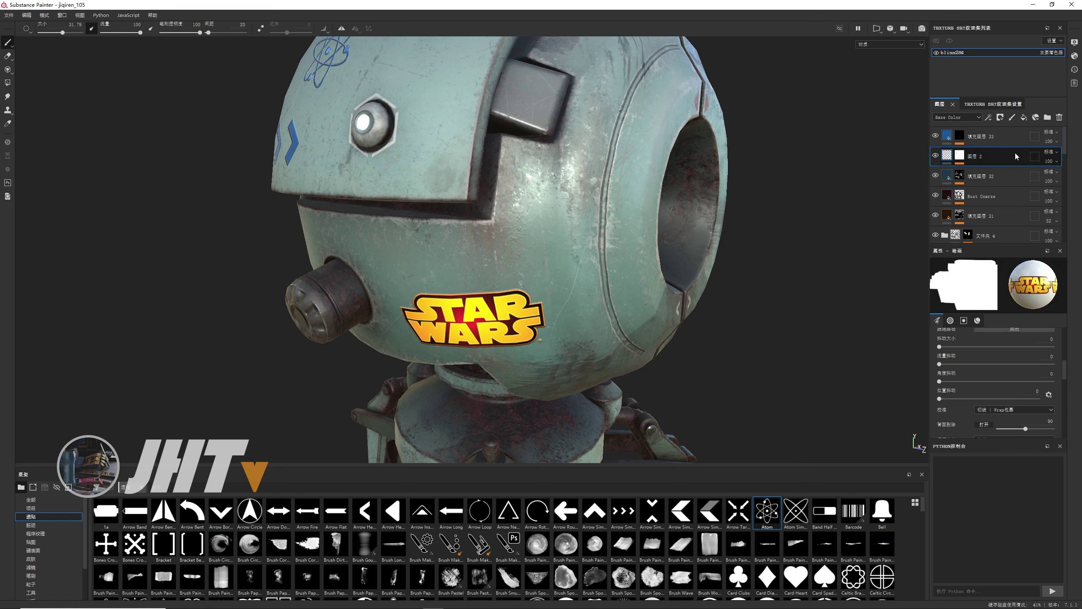
key(ctrl+y)
key(ctrl+z)
key(ctrl+y)
key(ctrl+z)
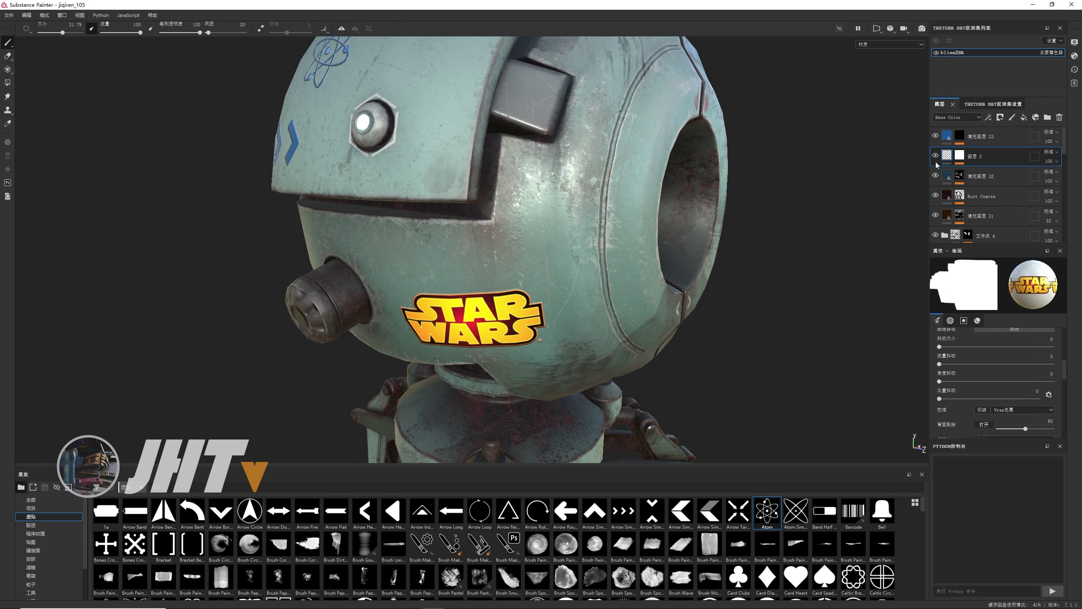
click(980, 137)
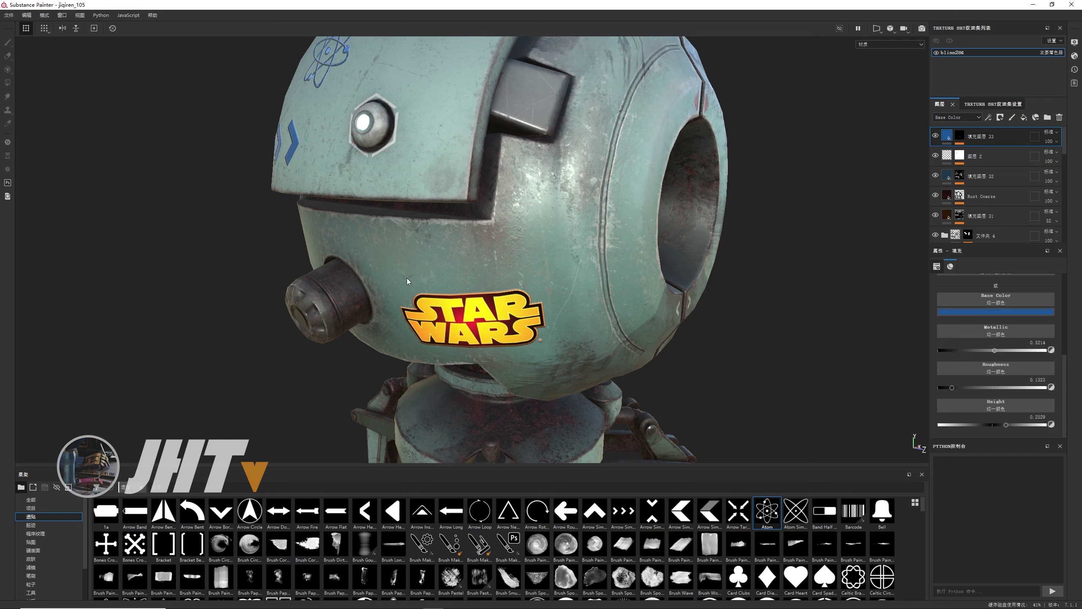
scroll(407, 281, down, 5)
mouse_move(338, 261)
alt+mouse_down()
mouse_move(269, 269)
mouse_move(226, 327)
alt+mouse_up()
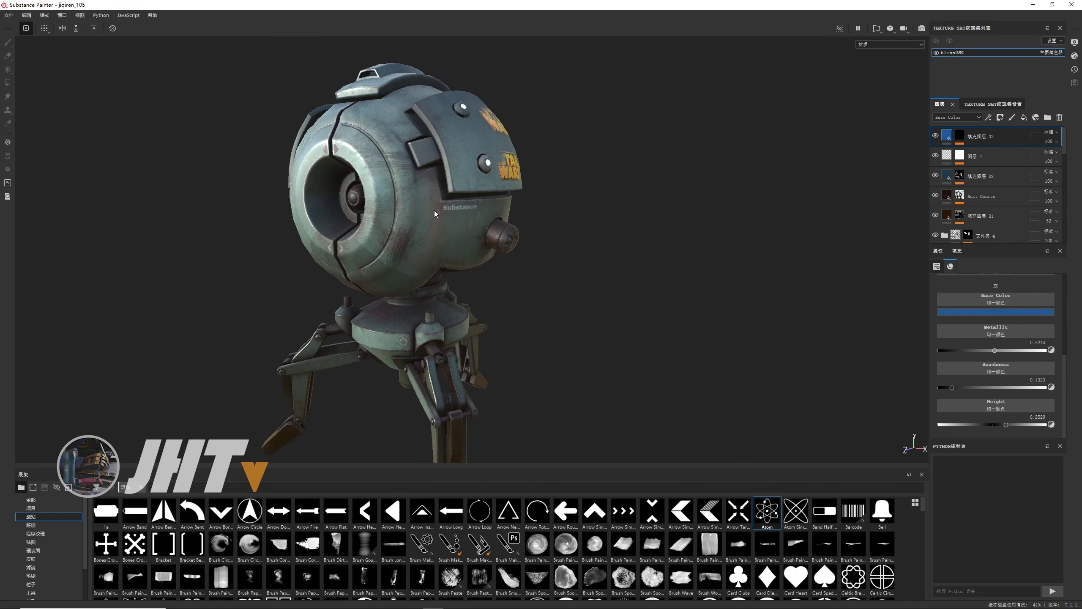
alt+drag(434, 213, 679, 261)
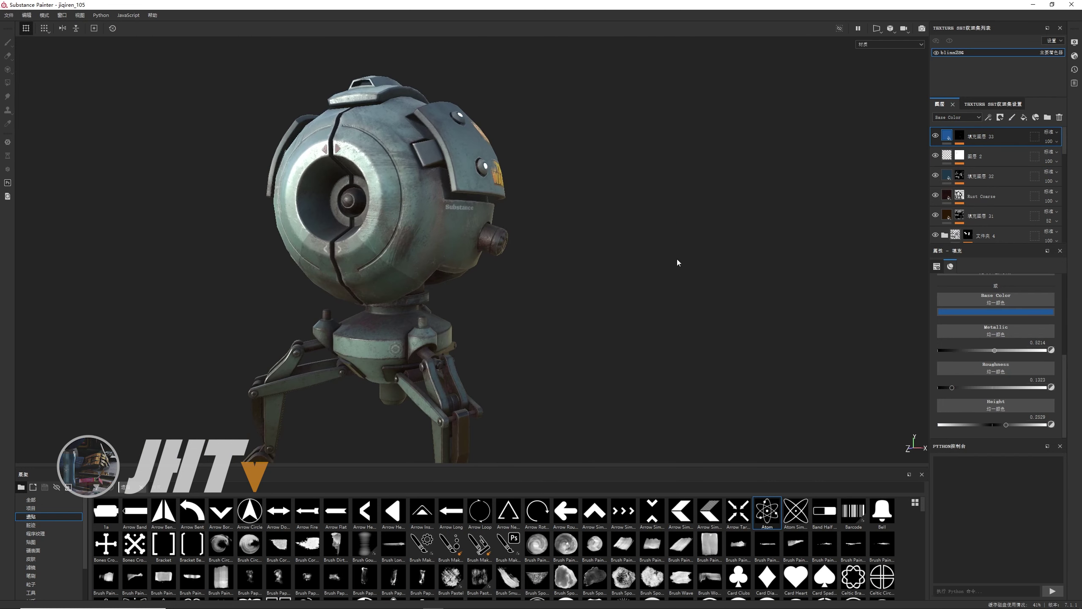
click(962, 156)
key(1)
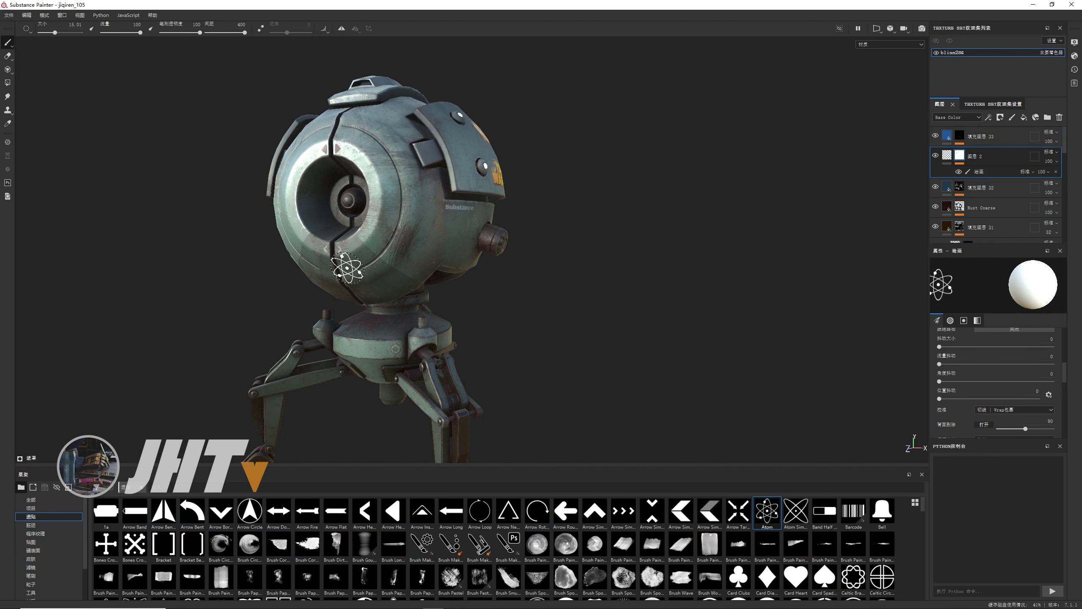
alt+drag(347, 267, 423, 206)
alt+drag(428, 249, 574, 246)
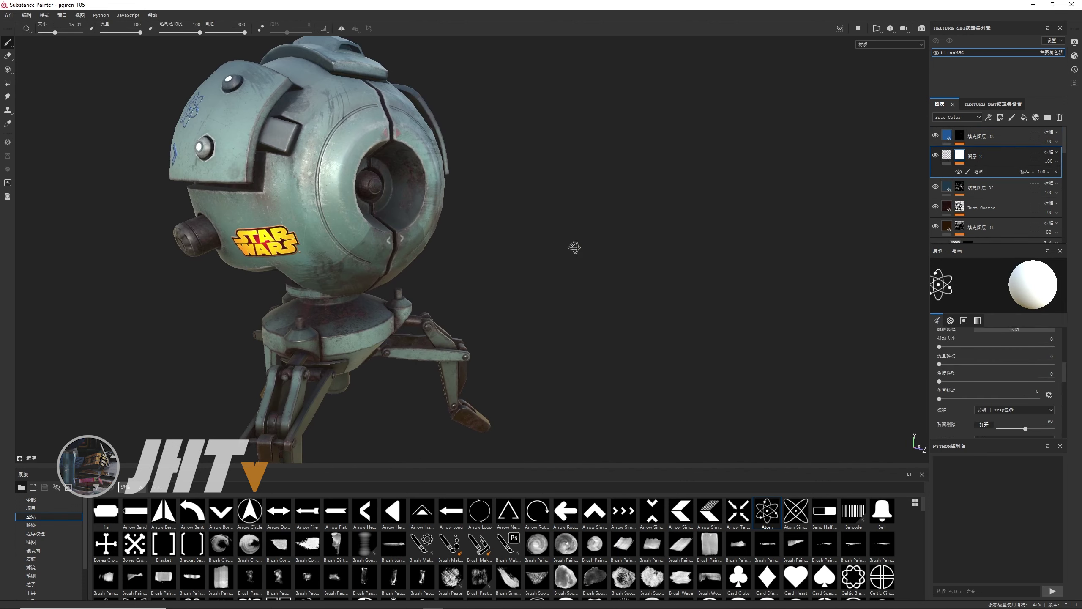
alt+drag(422, 284, 417, 292)
mouse_move(529, 290)
alt+mouse_down()
mouse_move(330, 281)
mouse_move(348, 286)
mouse_move(370, 268)
alt+mouse_up()
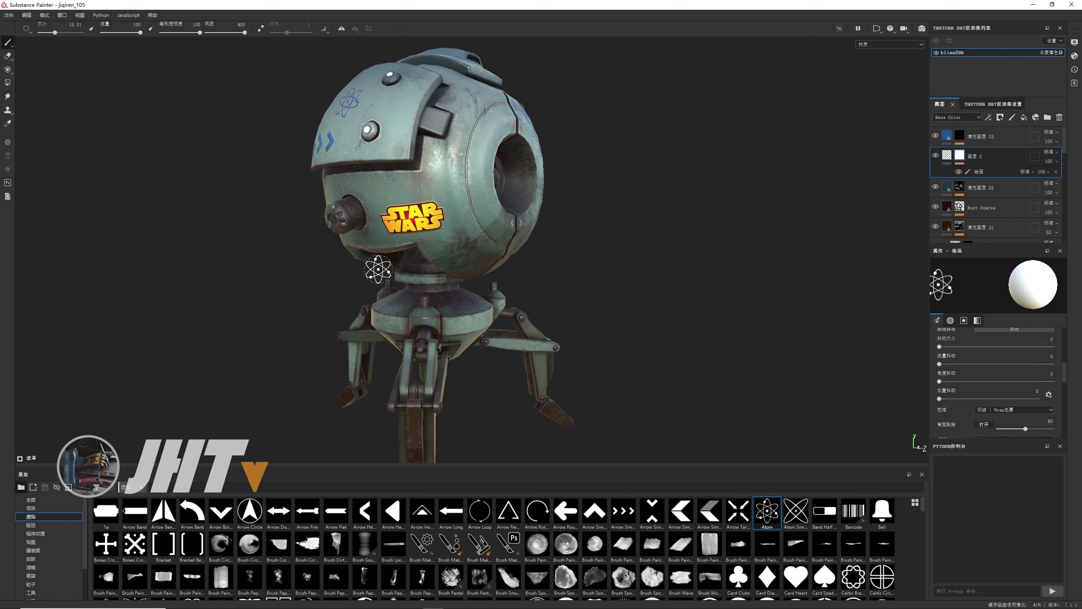
mouse_move(436, 280)
alt+mouse_down()
mouse_move(206, 314)
mouse_move(672, 338)
alt+mouse_up()
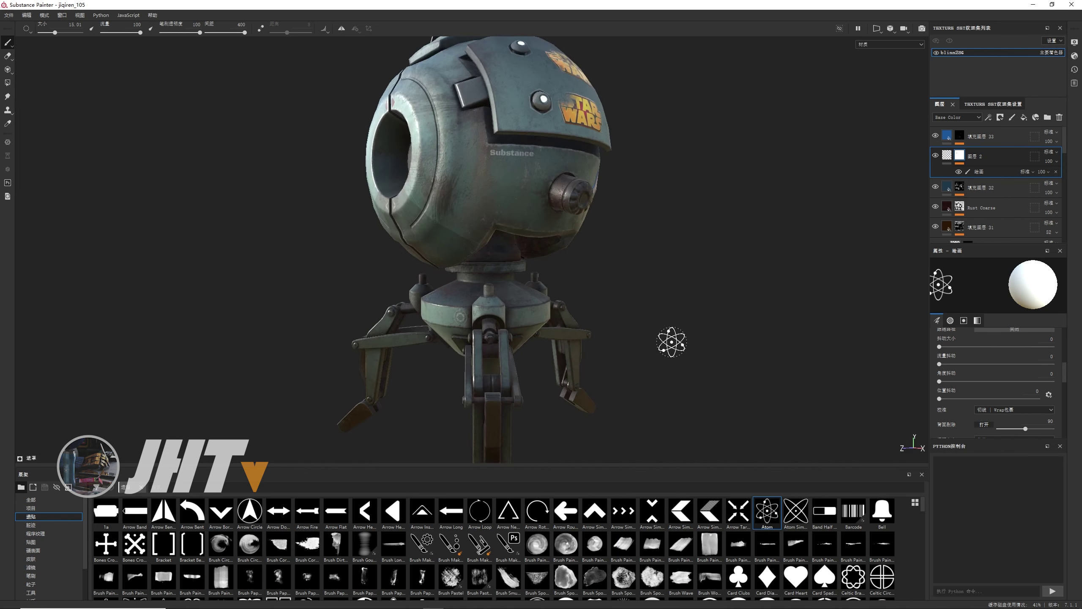
scroll(672, 339, up, 5)
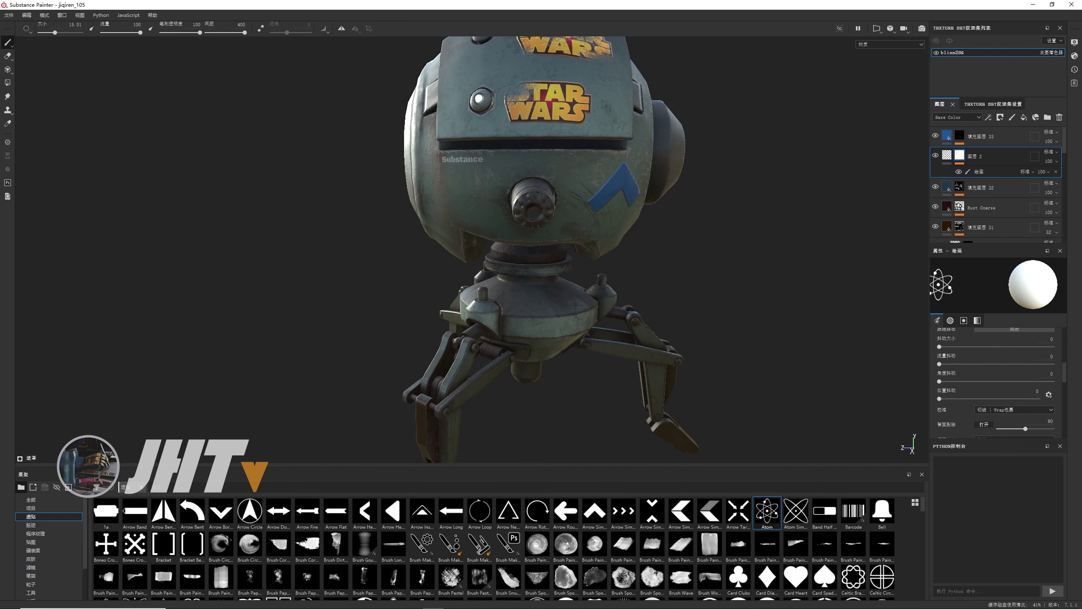